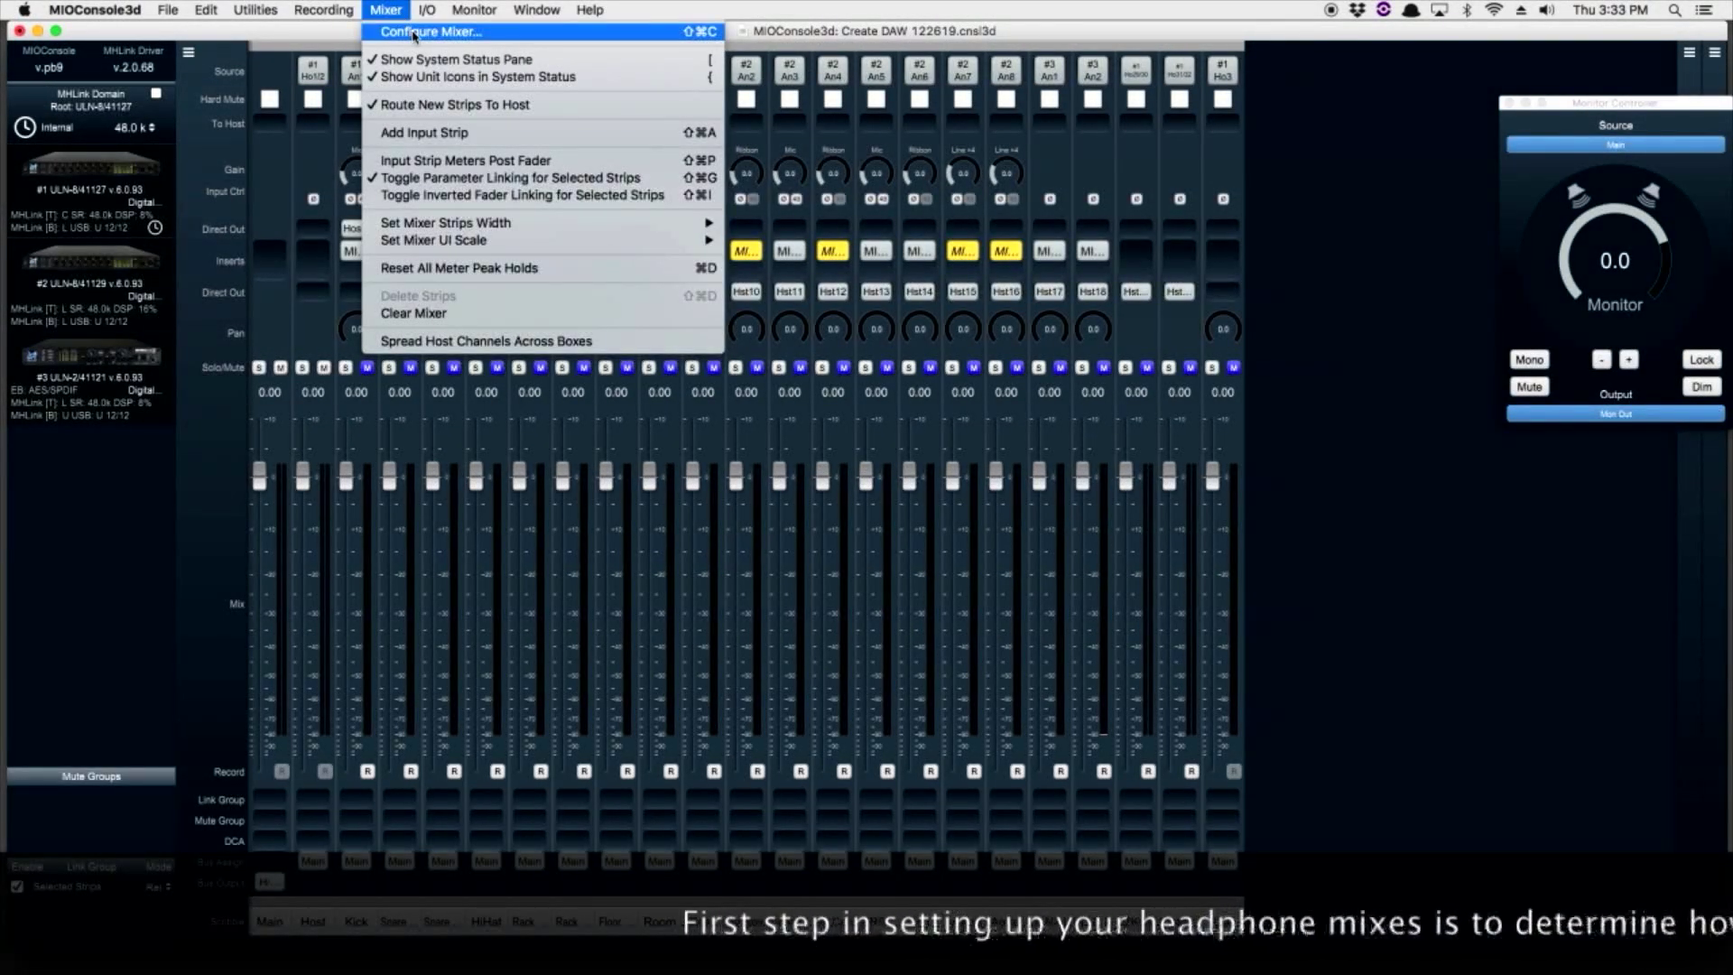
Open Mixer > Configure Mixer… and the Auxes count chooser.
{"action": "left_click", "coordinate": [414, 33]}
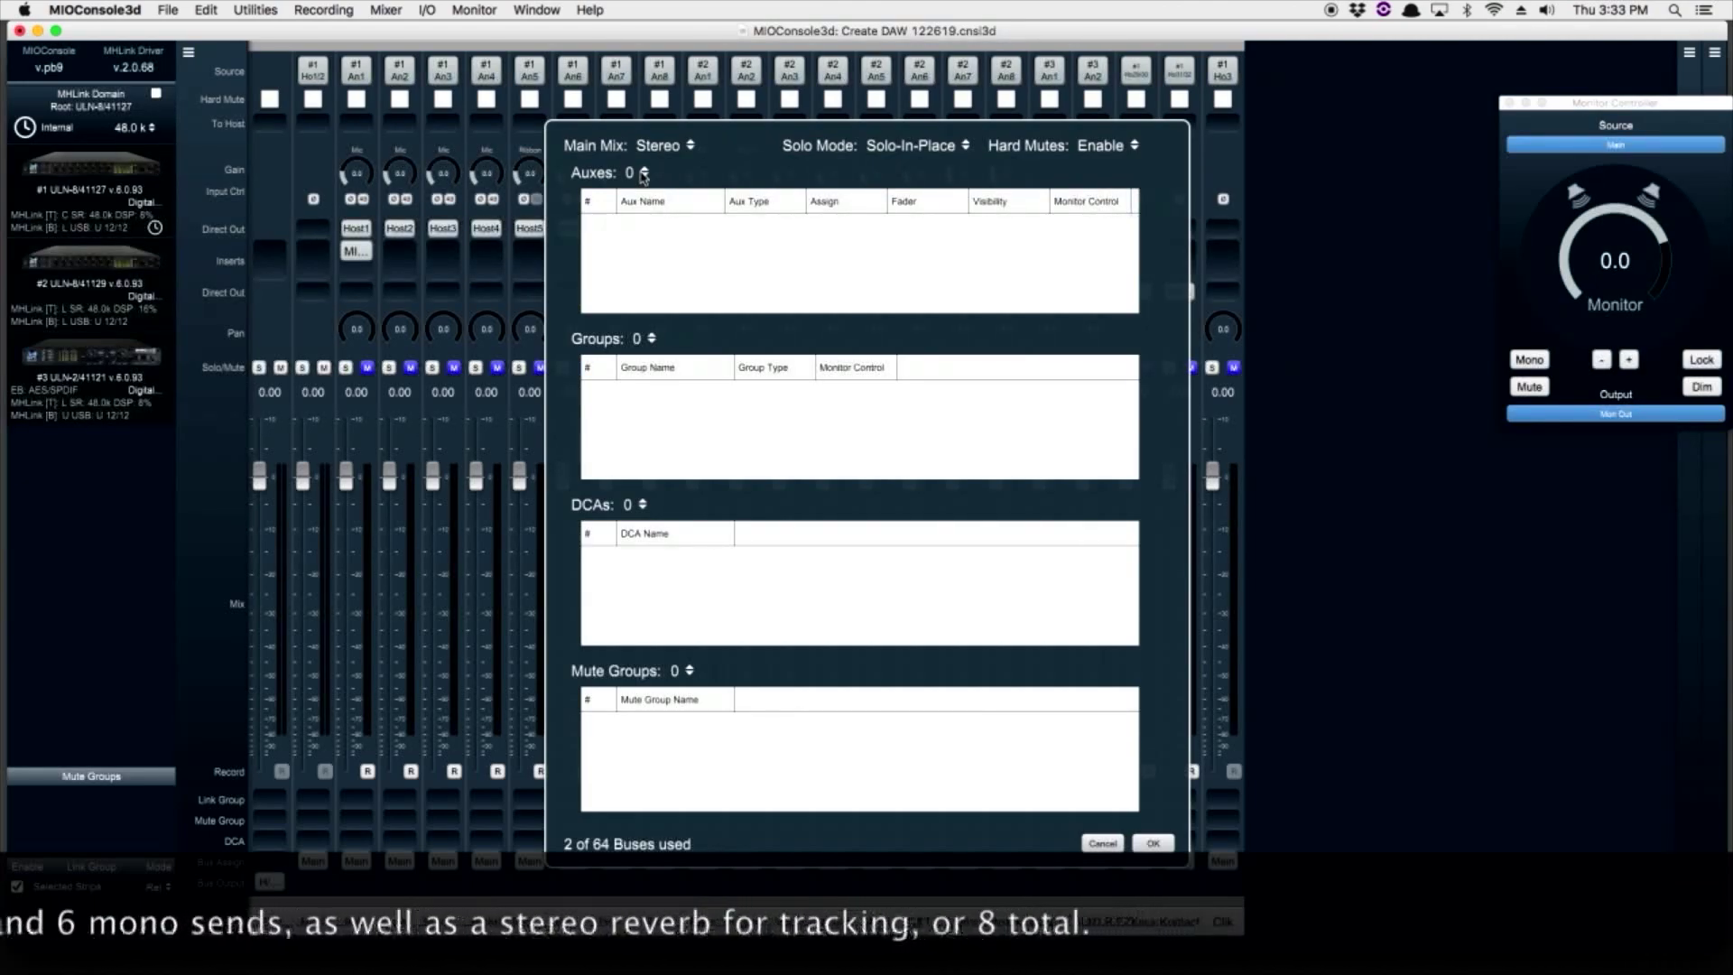
{"action": "left_click", "coordinate": [643, 173]}
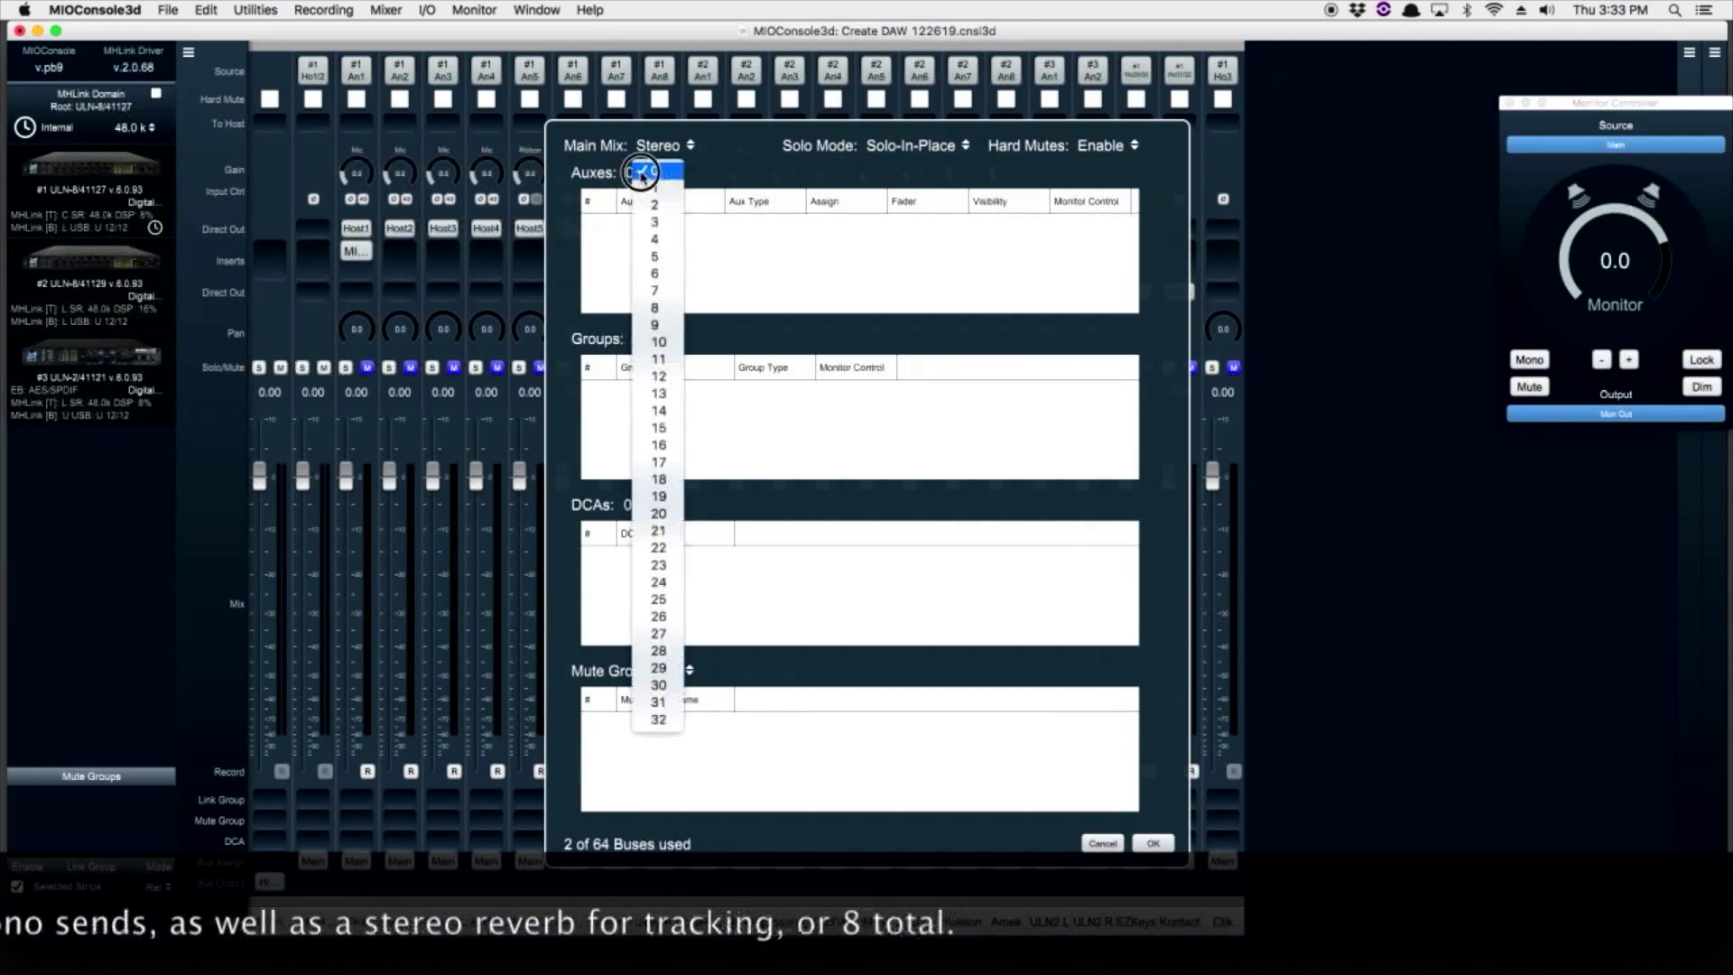
Set the aux count to 8 and name Aux 1 'Main Mix' and Aux 2 'Keys'.
{"action": "left_click", "coordinate": [658, 311]}
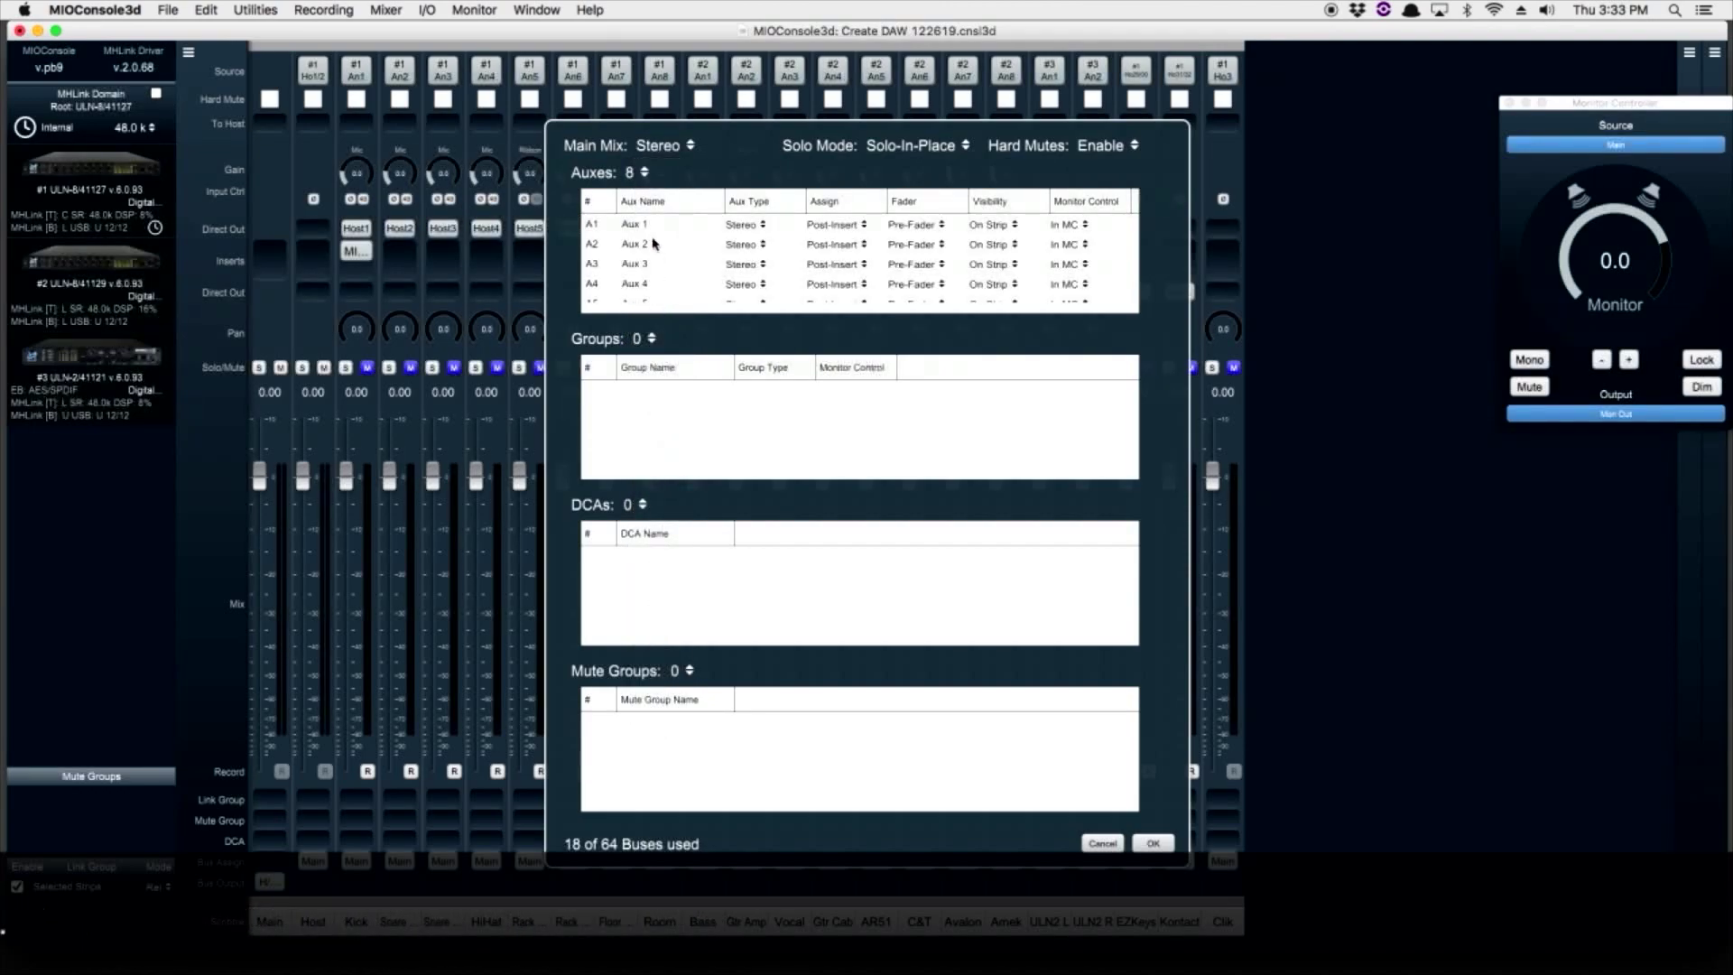
{"action": "double_click", "coordinate": [647, 226]}
{"action": "type", "text": "Main Mix"}
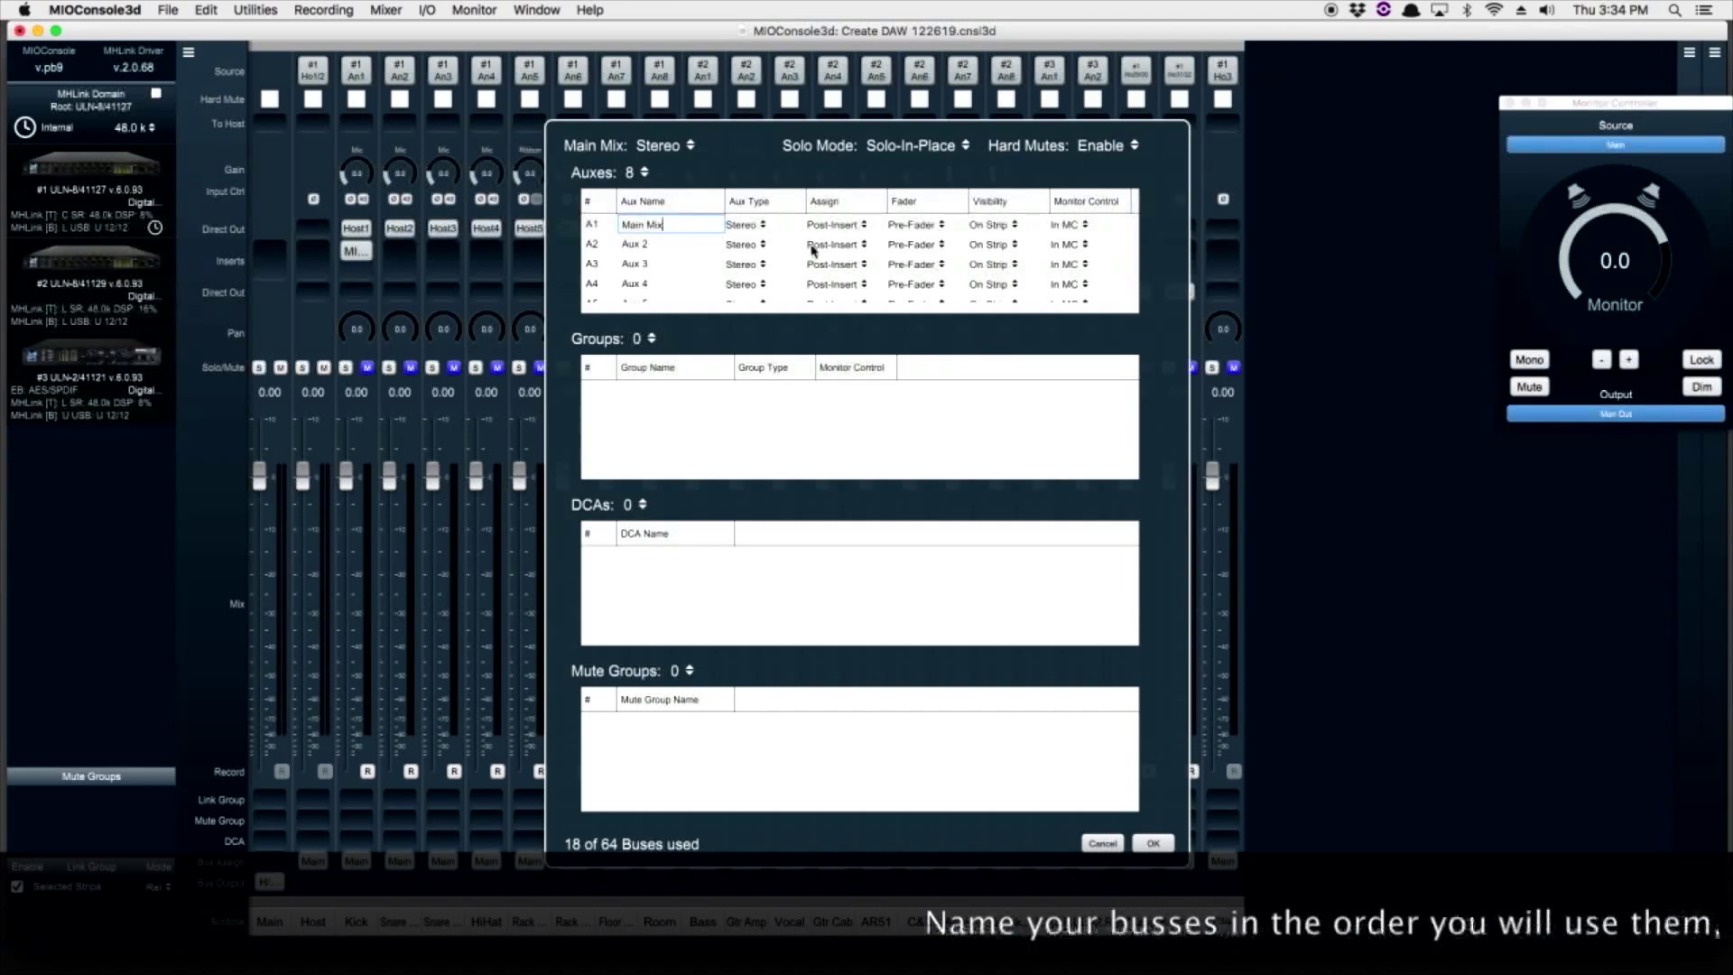
{"action": "key", "text": "Return"}
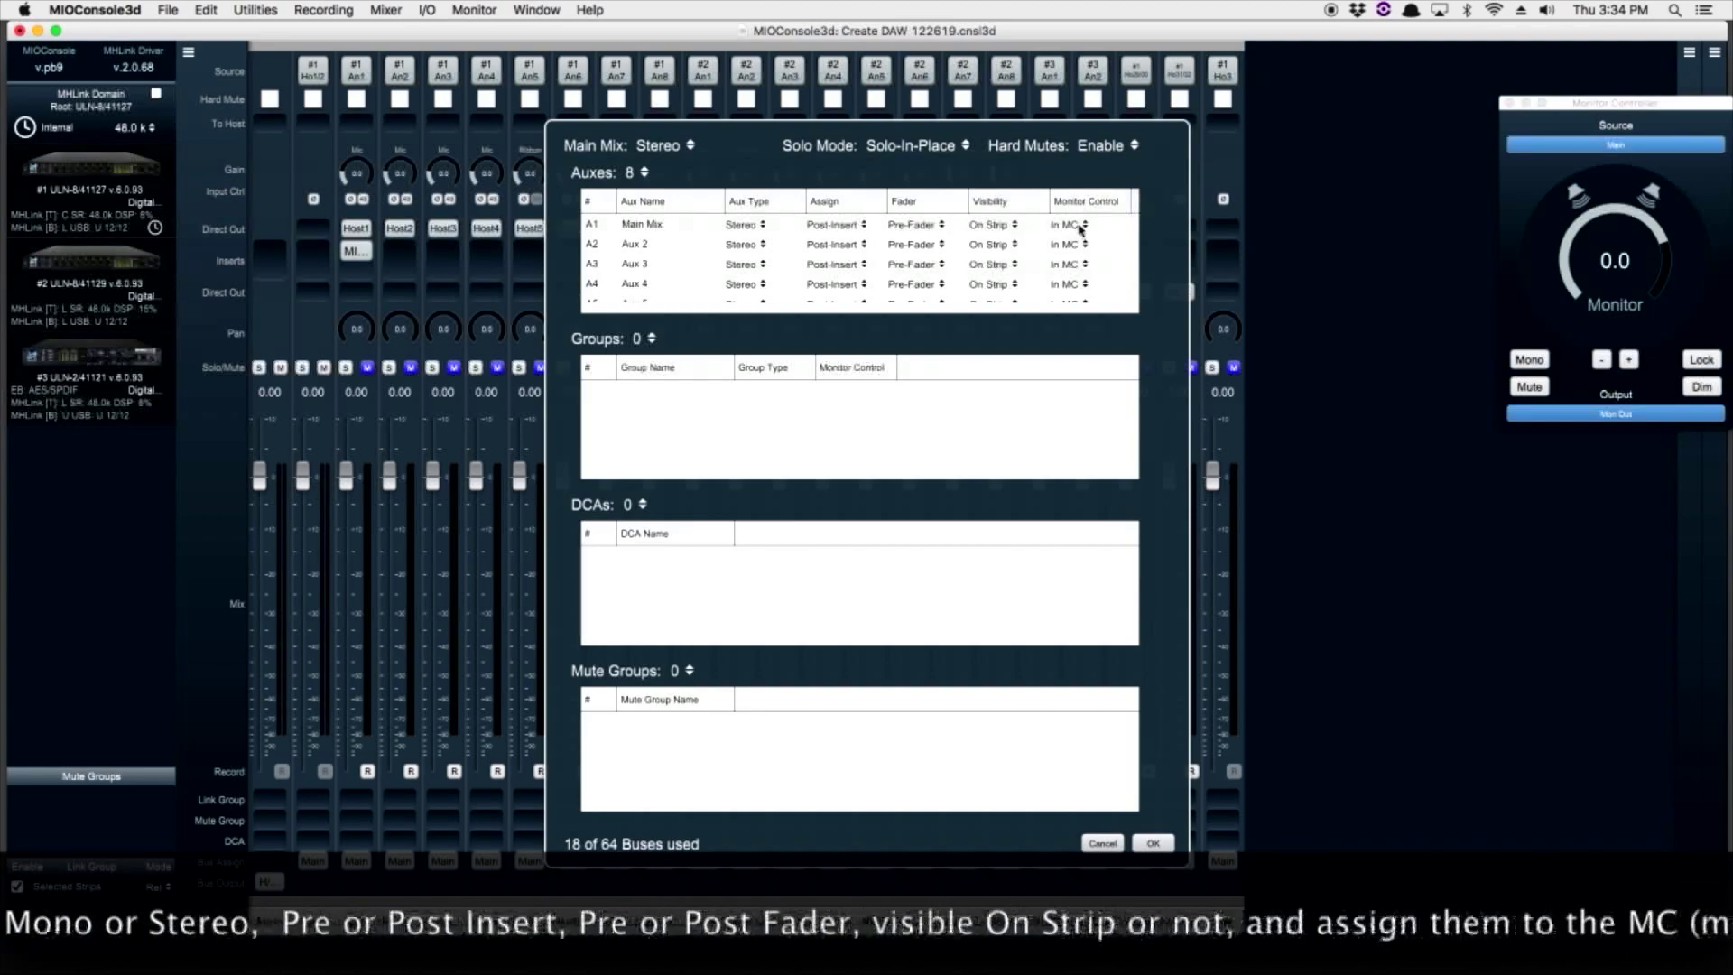
{"action": "double_click", "coordinate": [639, 245]}
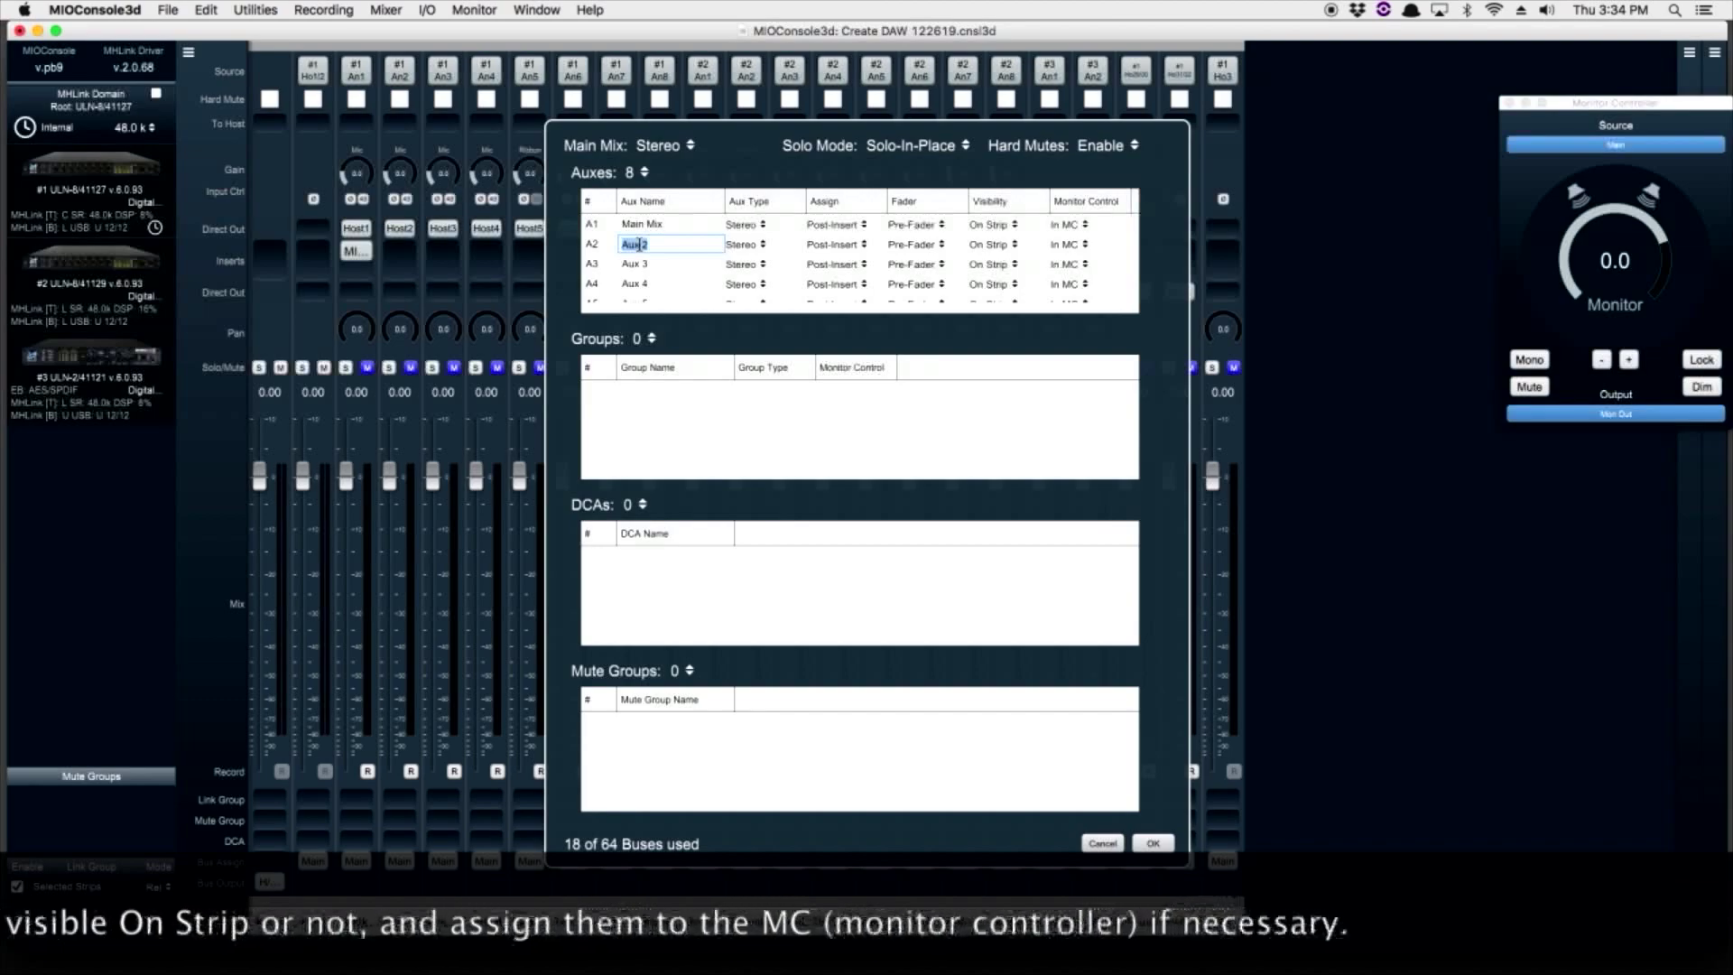
{"action": "type", "text": "Keys"}
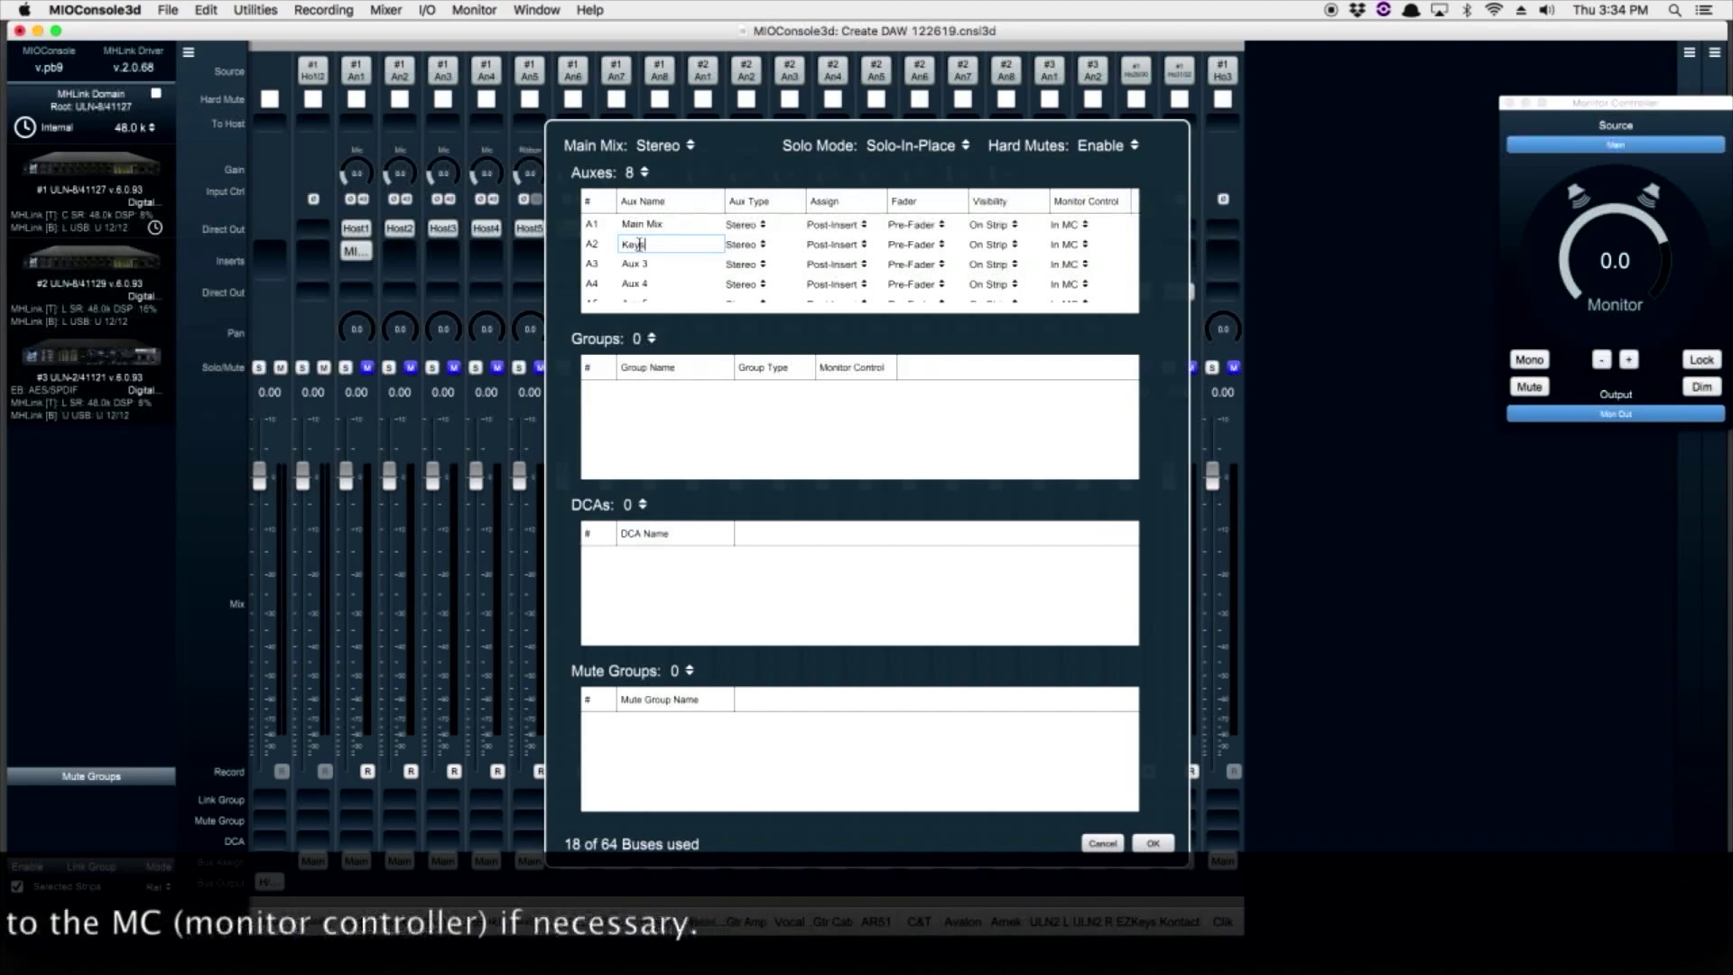
{"action": "key", "text": "Return"}
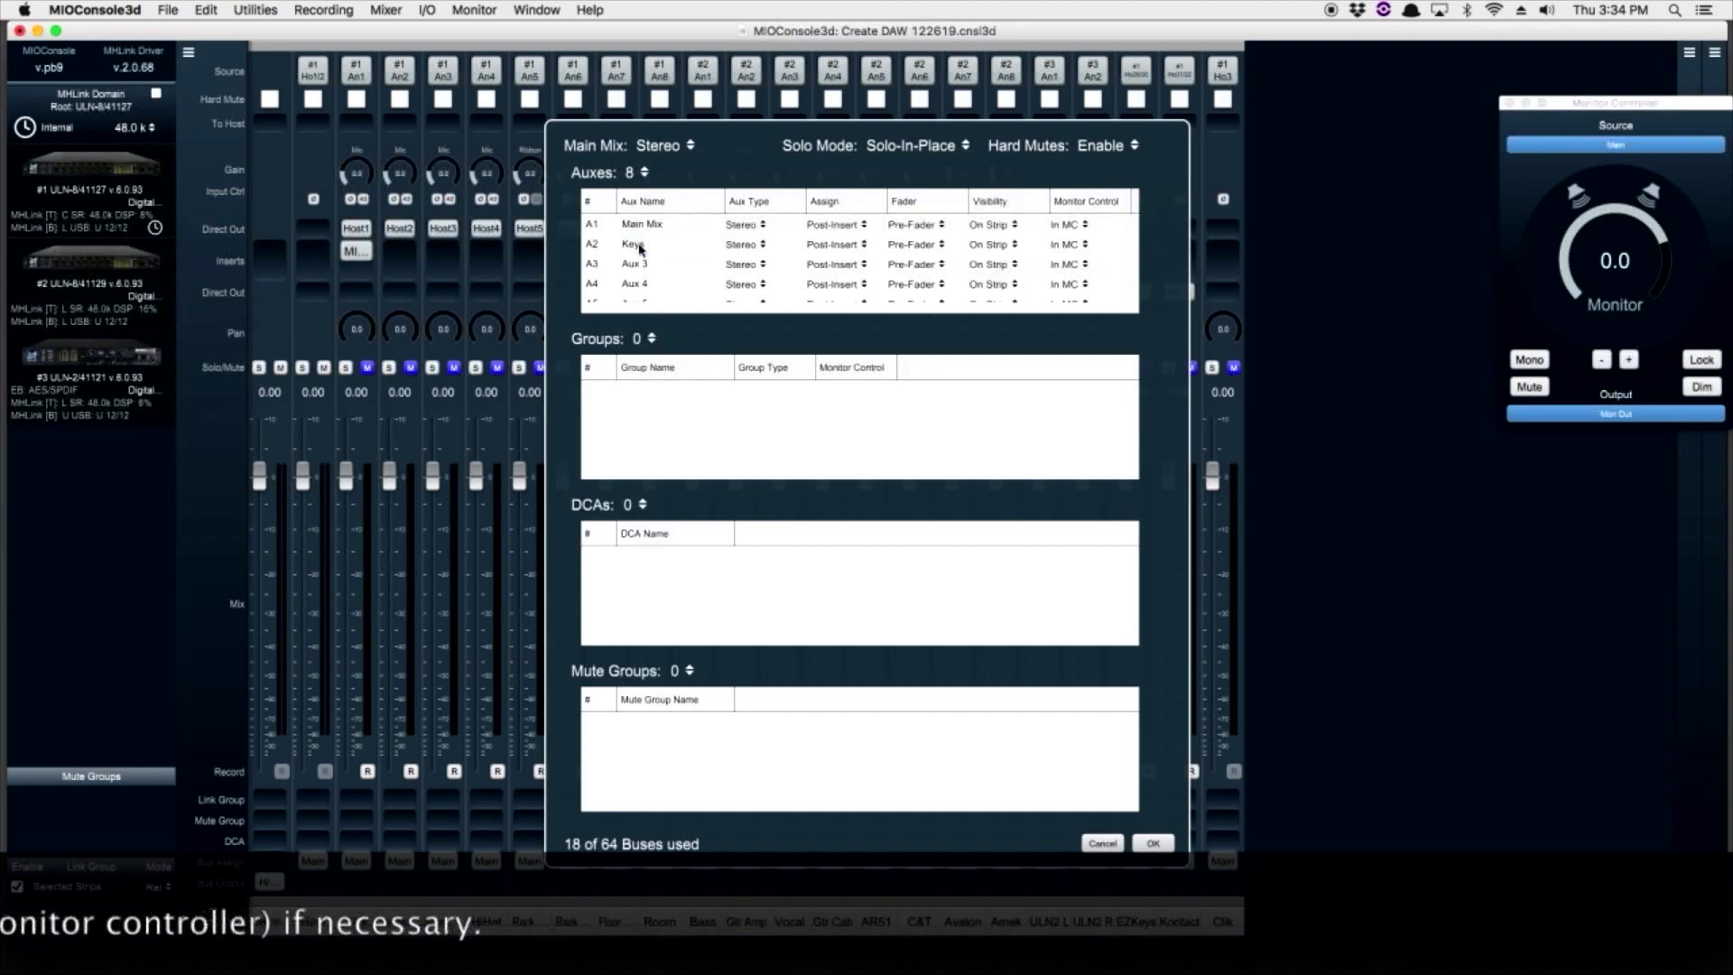
Make the Keys aux mono and set it to Not in MC.
{"action": "left_click", "coordinate": [767, 268]}
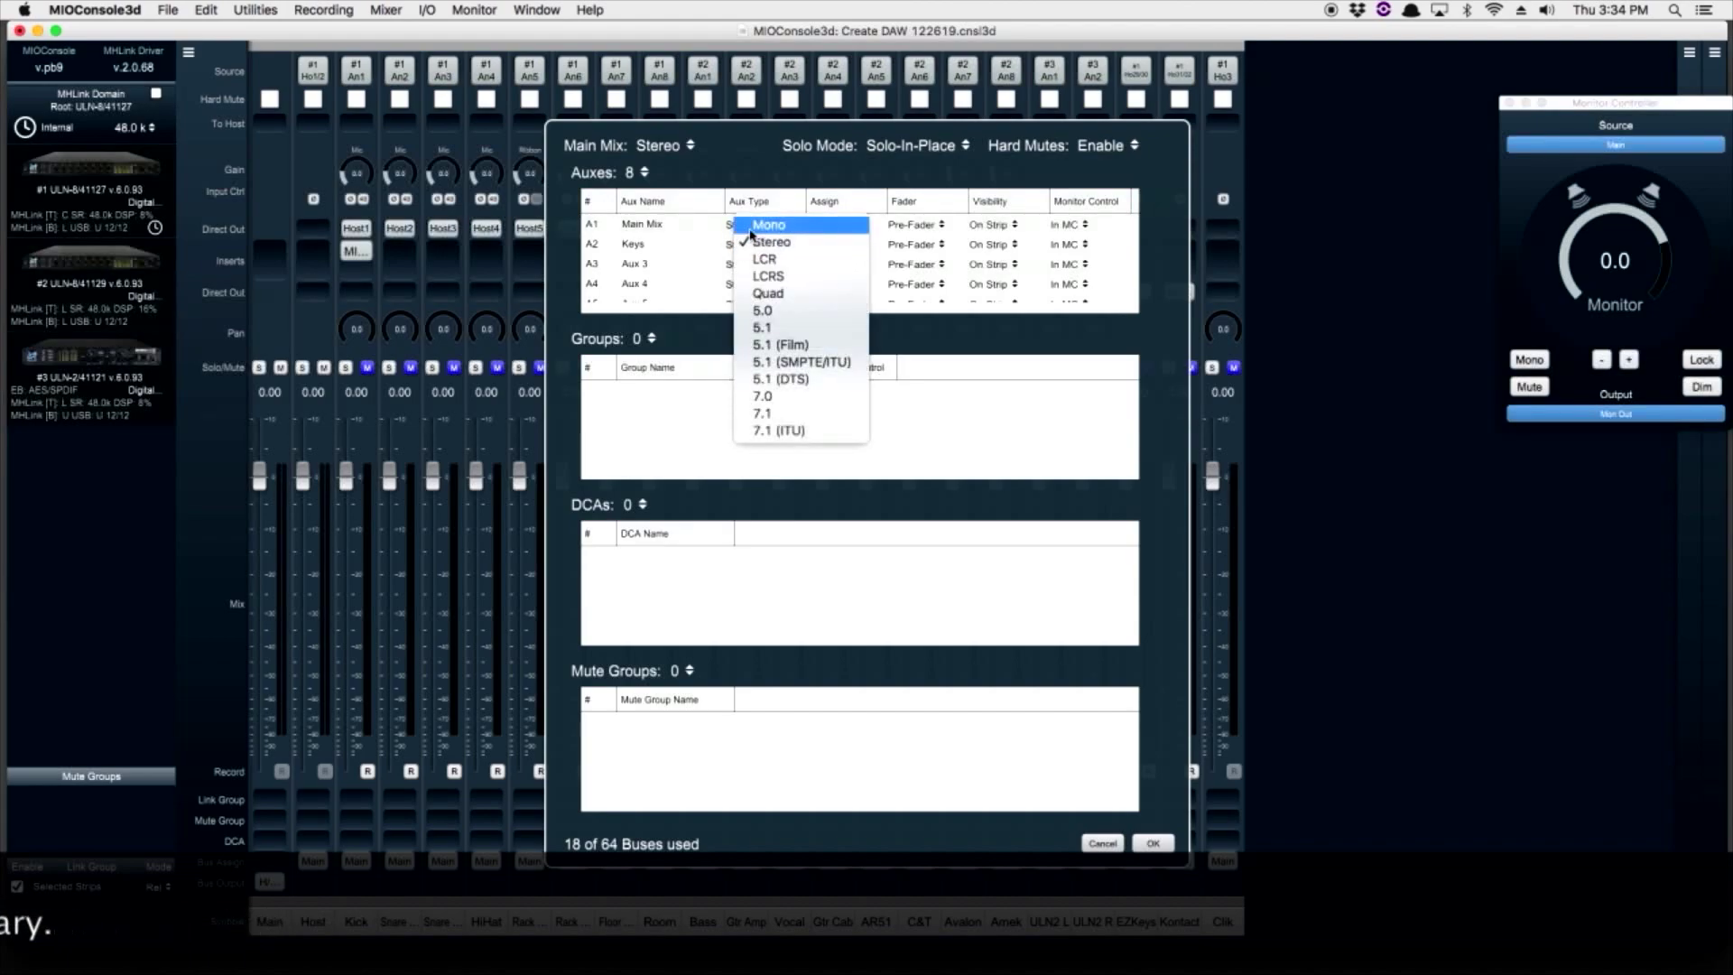
{"action": "left_click", "coordinate": [751, 227]}
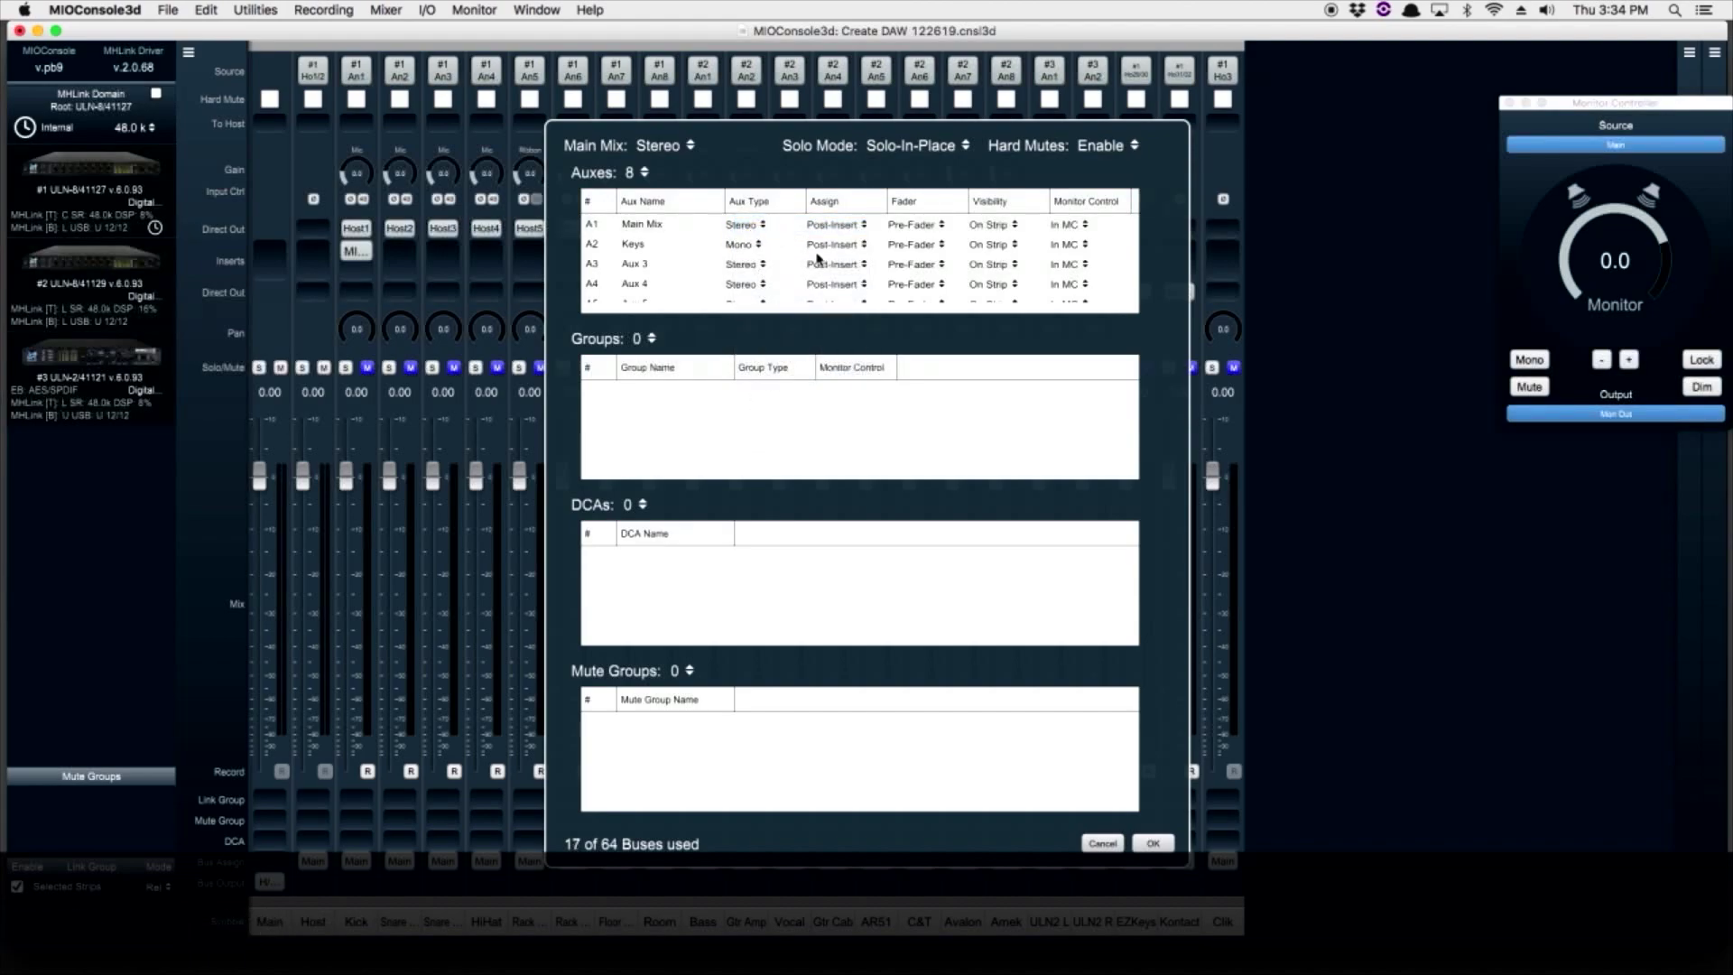
{"action": "left_click", "coordinate": [1095, 262]}
{"action": "left_click", "coordinate": [1089, 262]}
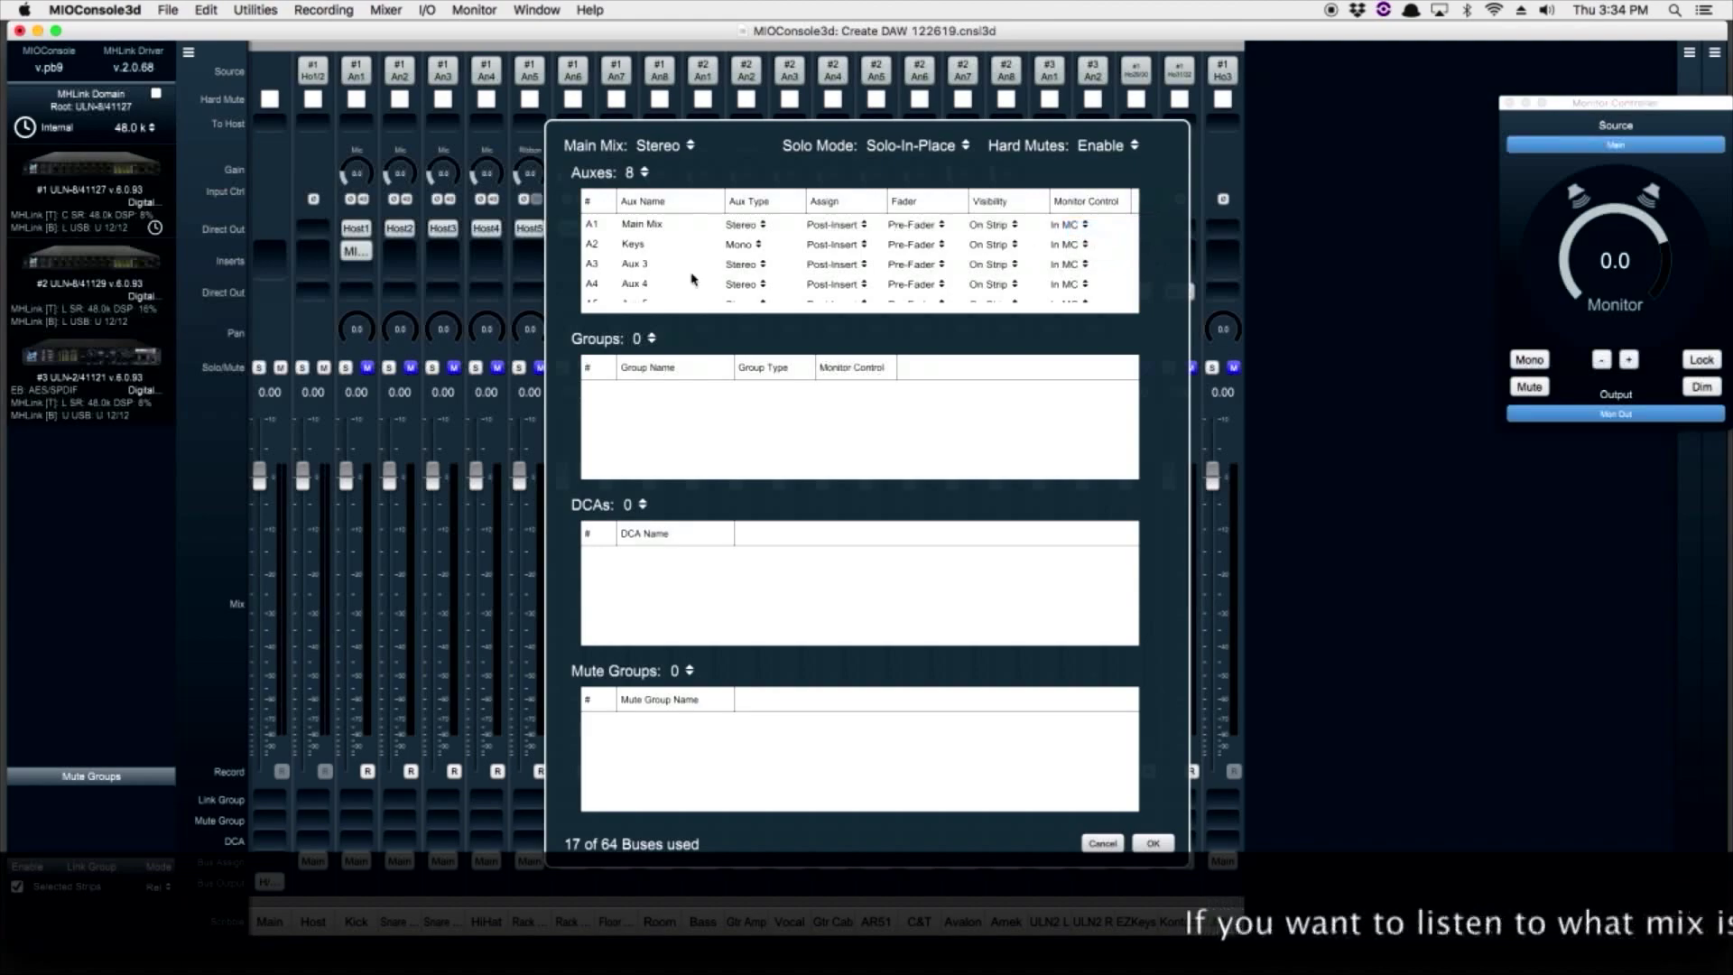
Name the third aux 'Guitar', make it mono and set it to Not in MC.
{"action": "double_click", "coordinate": [628, 263]}
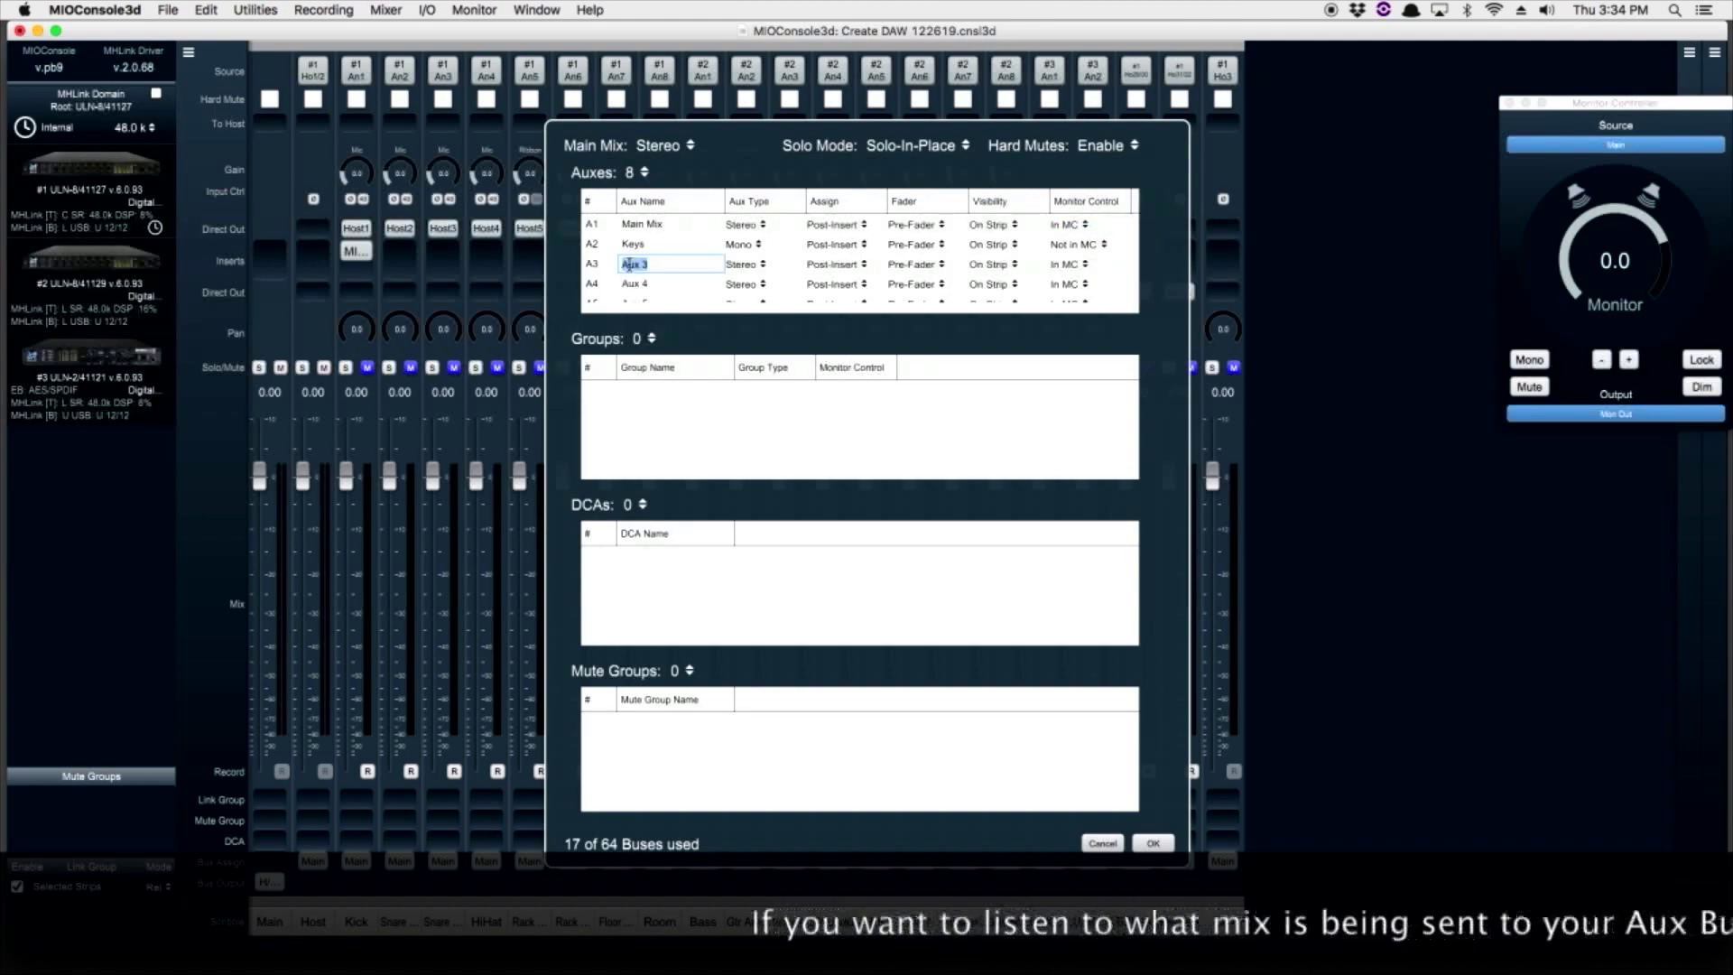
{"action": "type", "text": "G"}
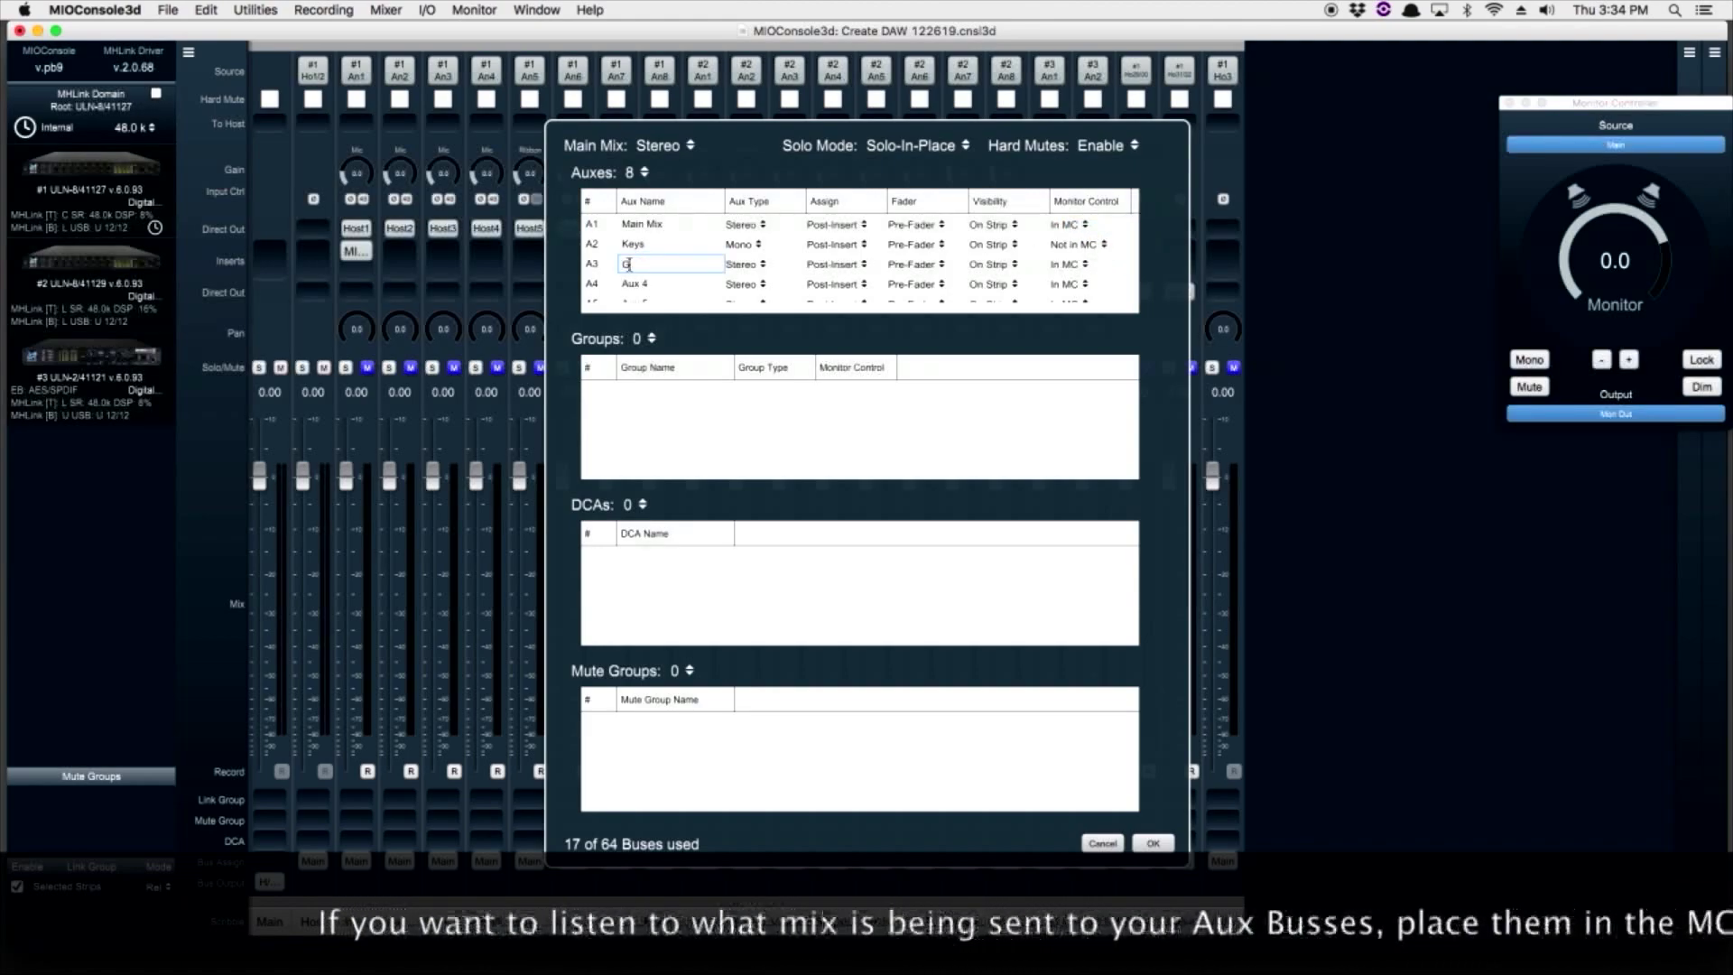
{"action": "type", "text": "uitar"}
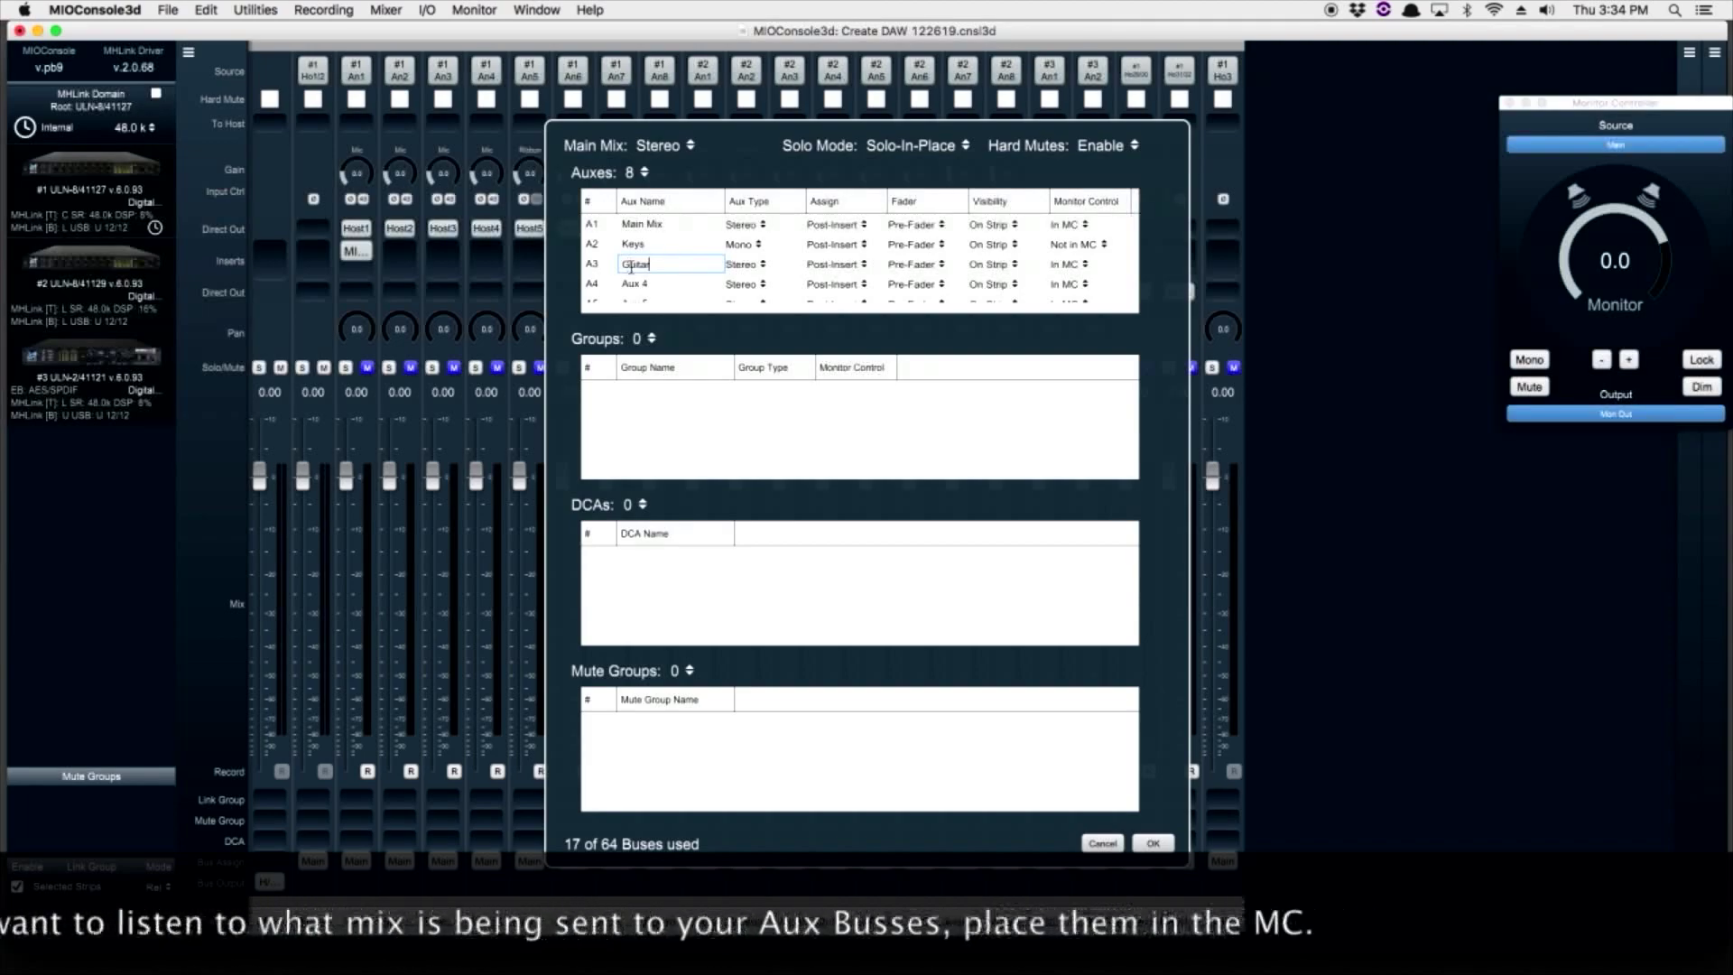
{"action": "left_click", "coordinate": [741, 263]}
{"action": "left_click", "coordinate": [958, 263]}
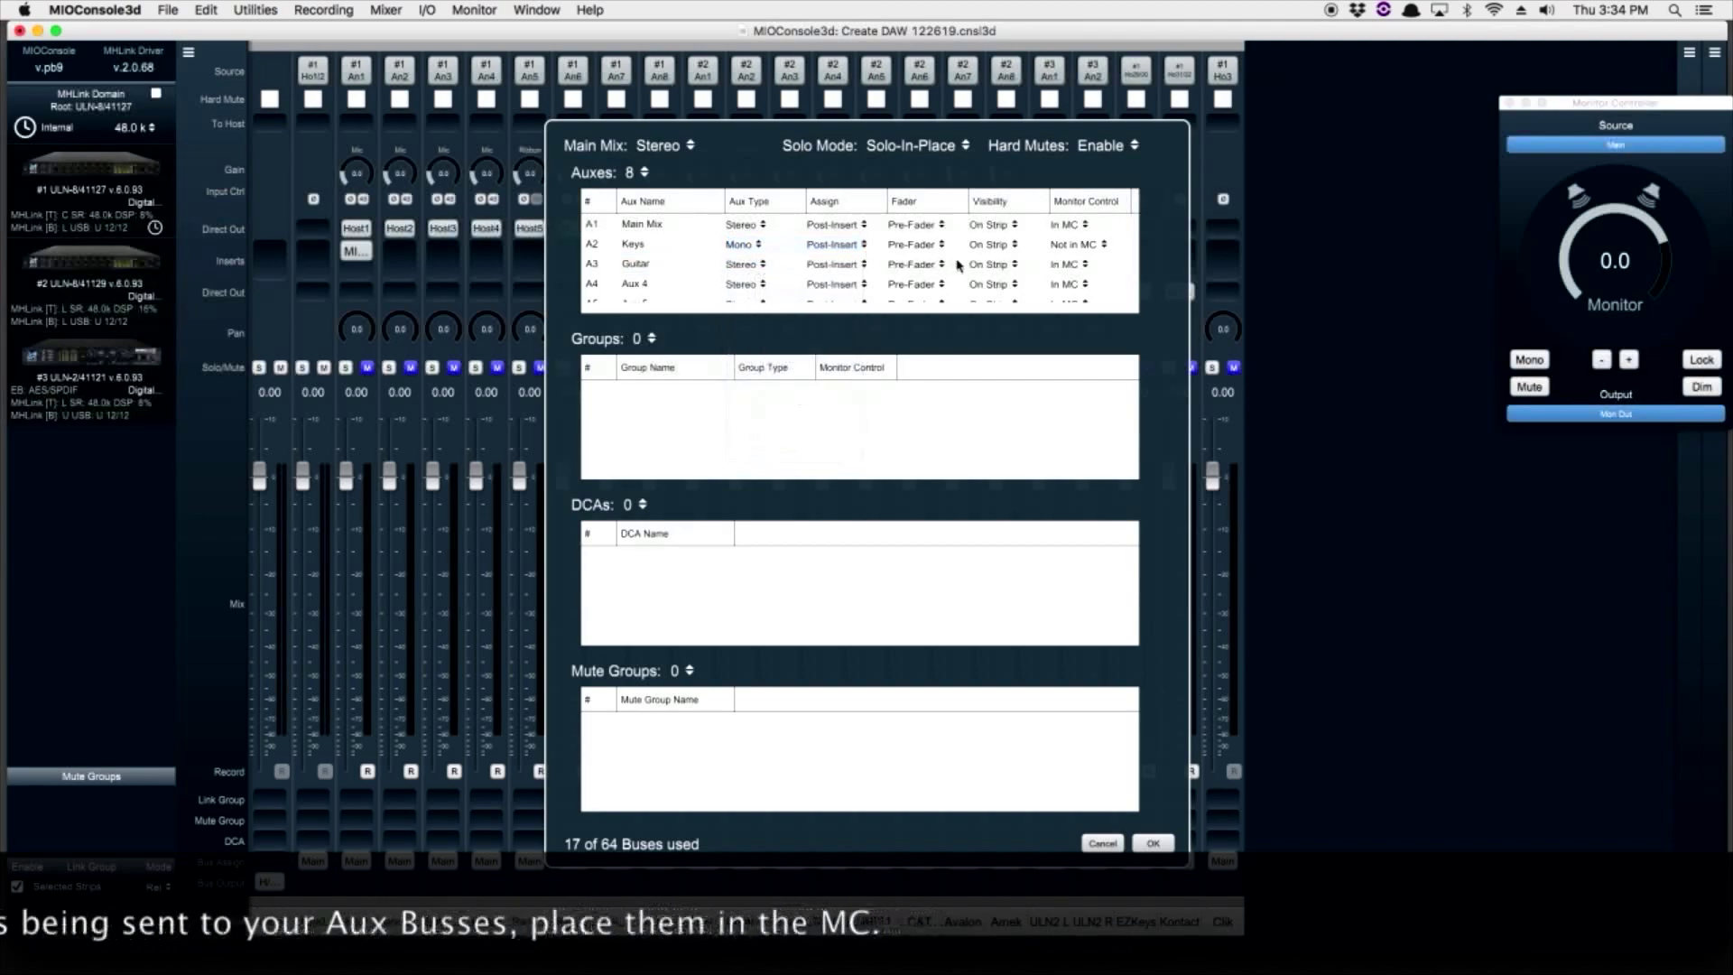
{"action": "left_click", "coordinate": [1066, 264]}
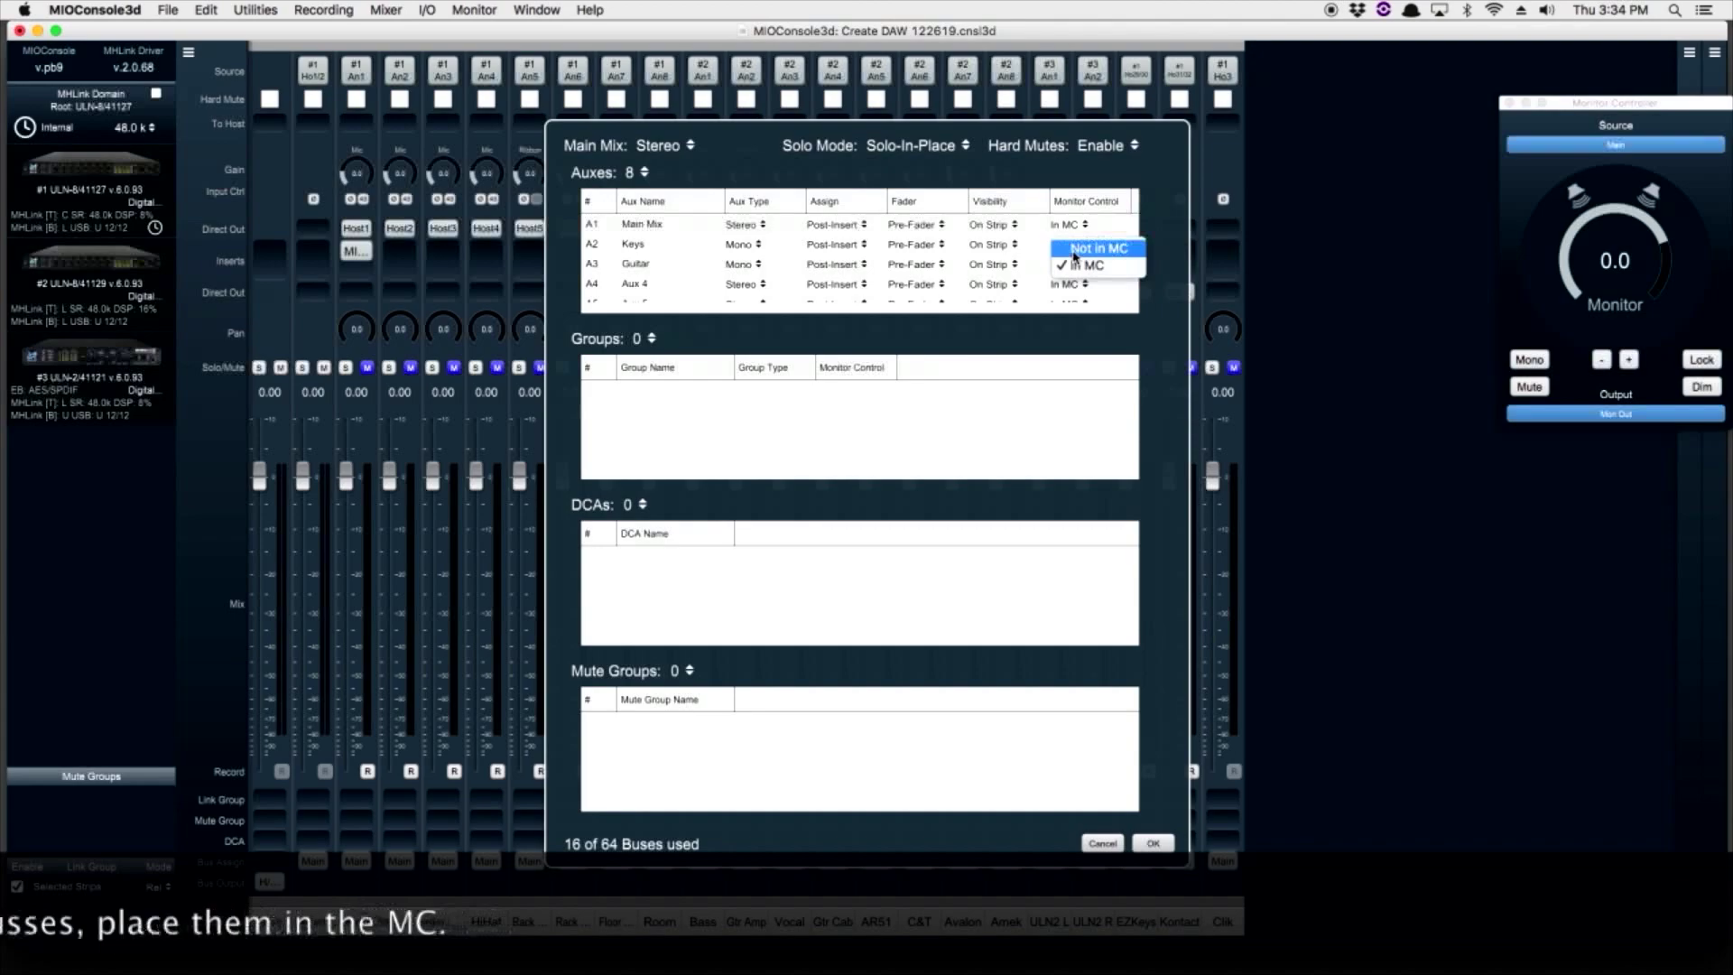
{"action": "left_click", "coordinate": [1074, 251]}
Name the fourth aux 'Vocals' and apply the aux configuration with OK.
{"action": "double_click", "coordinate": [632, 283]}
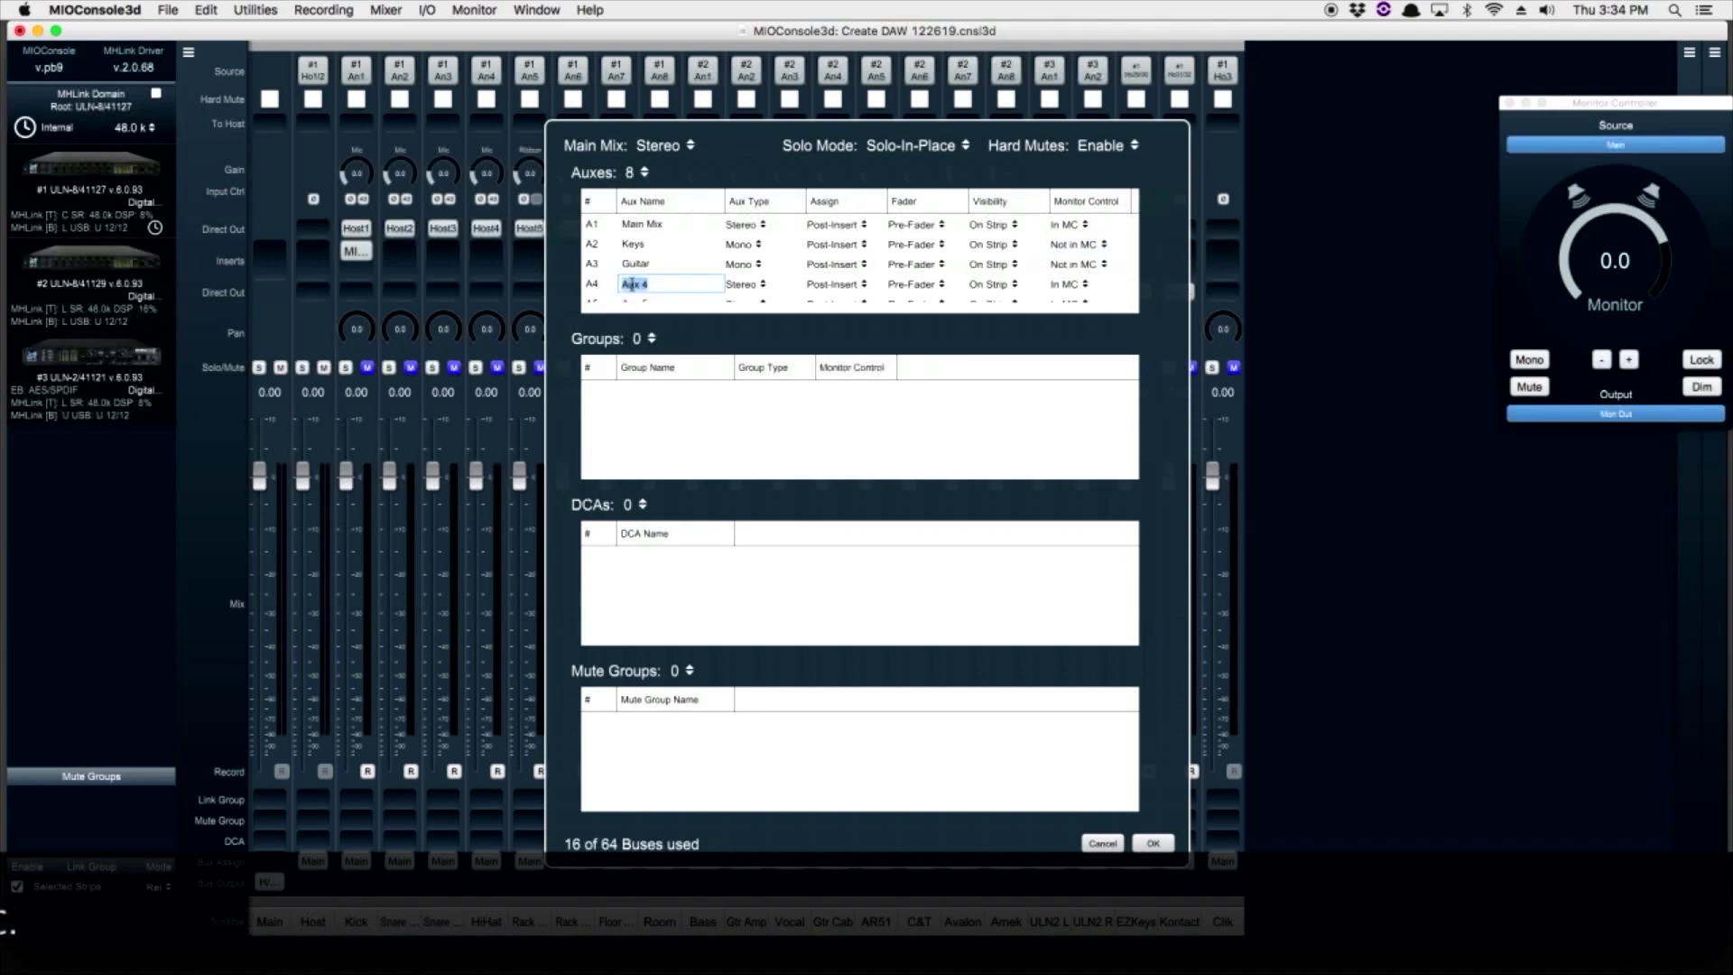
{"action": "type", "text": "Vocals"}
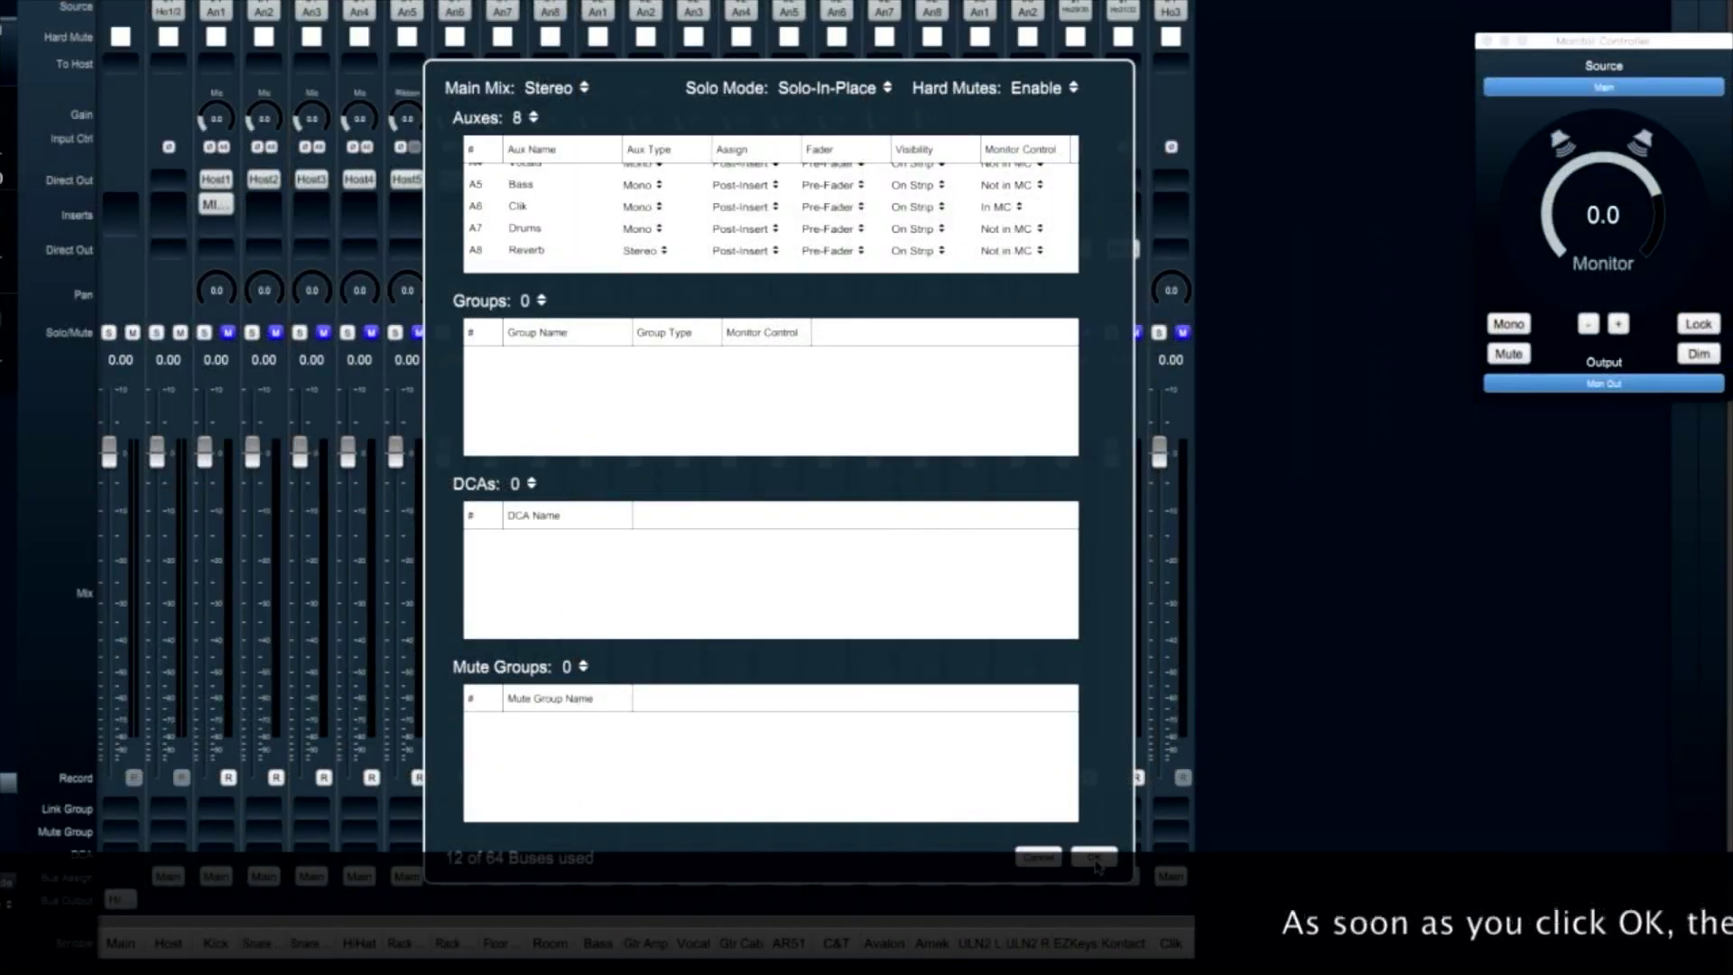
{"action": "left_click", "coordinate": [1095, 859]}
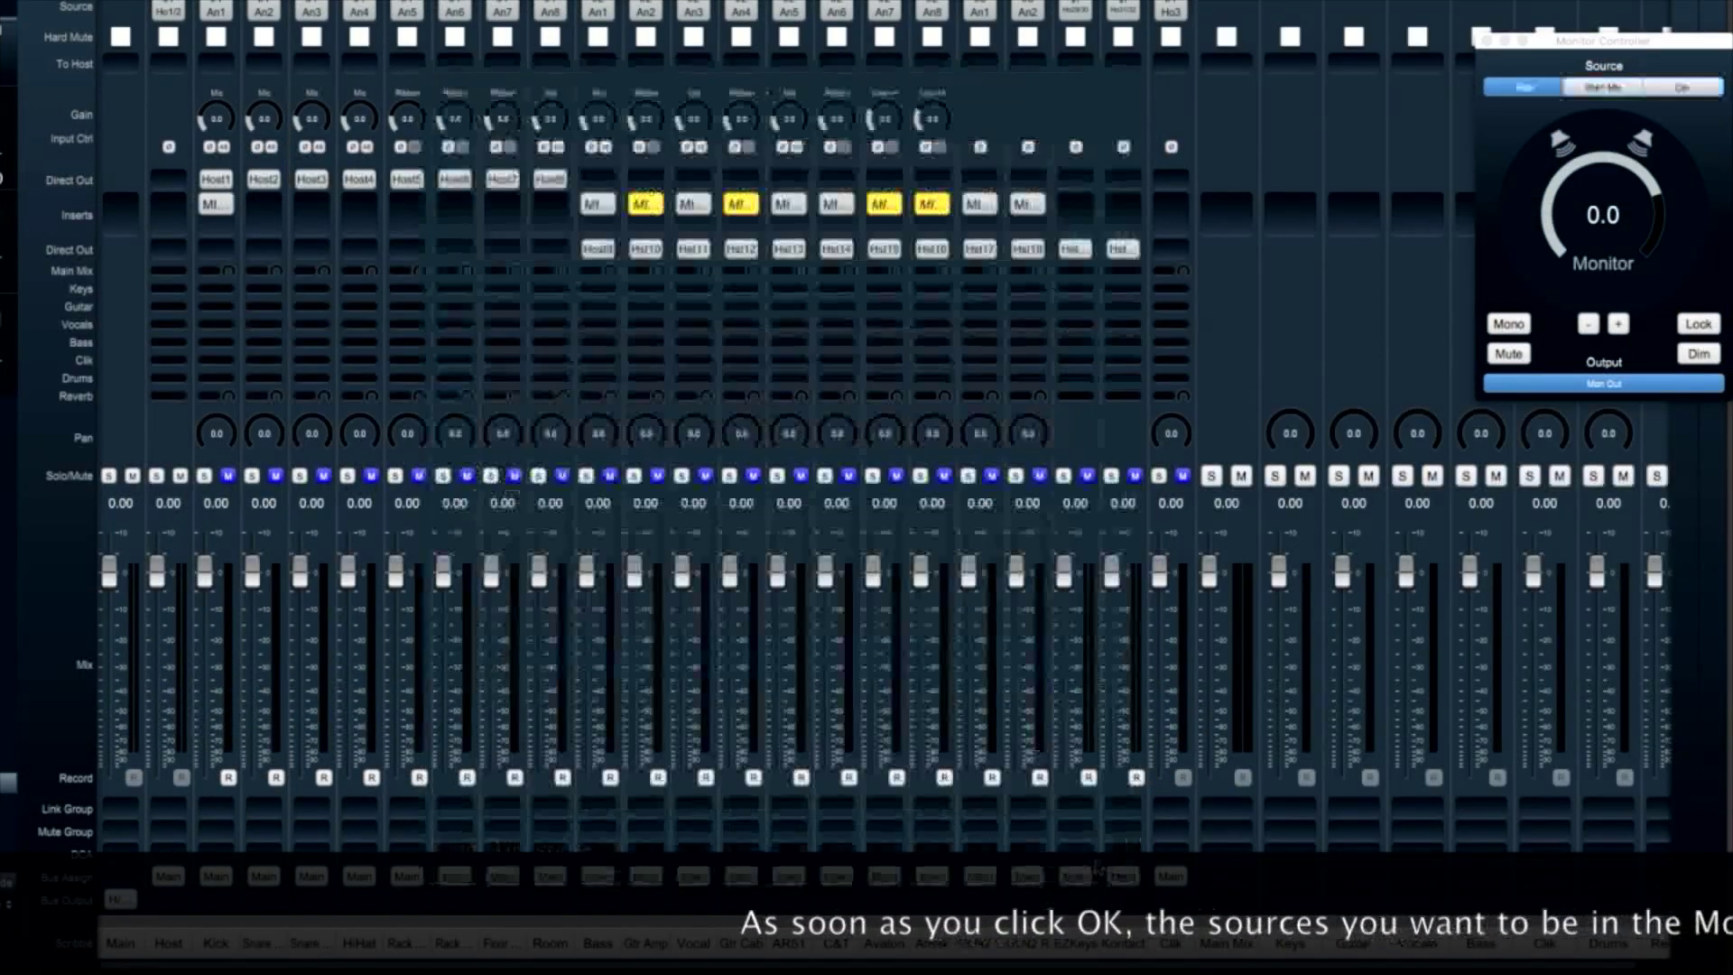
Audition Main Mix and Clik, return monitoring to Main, and select all eight aux strips.
{"action": "left_click", "coordinate": [1610, 87]}
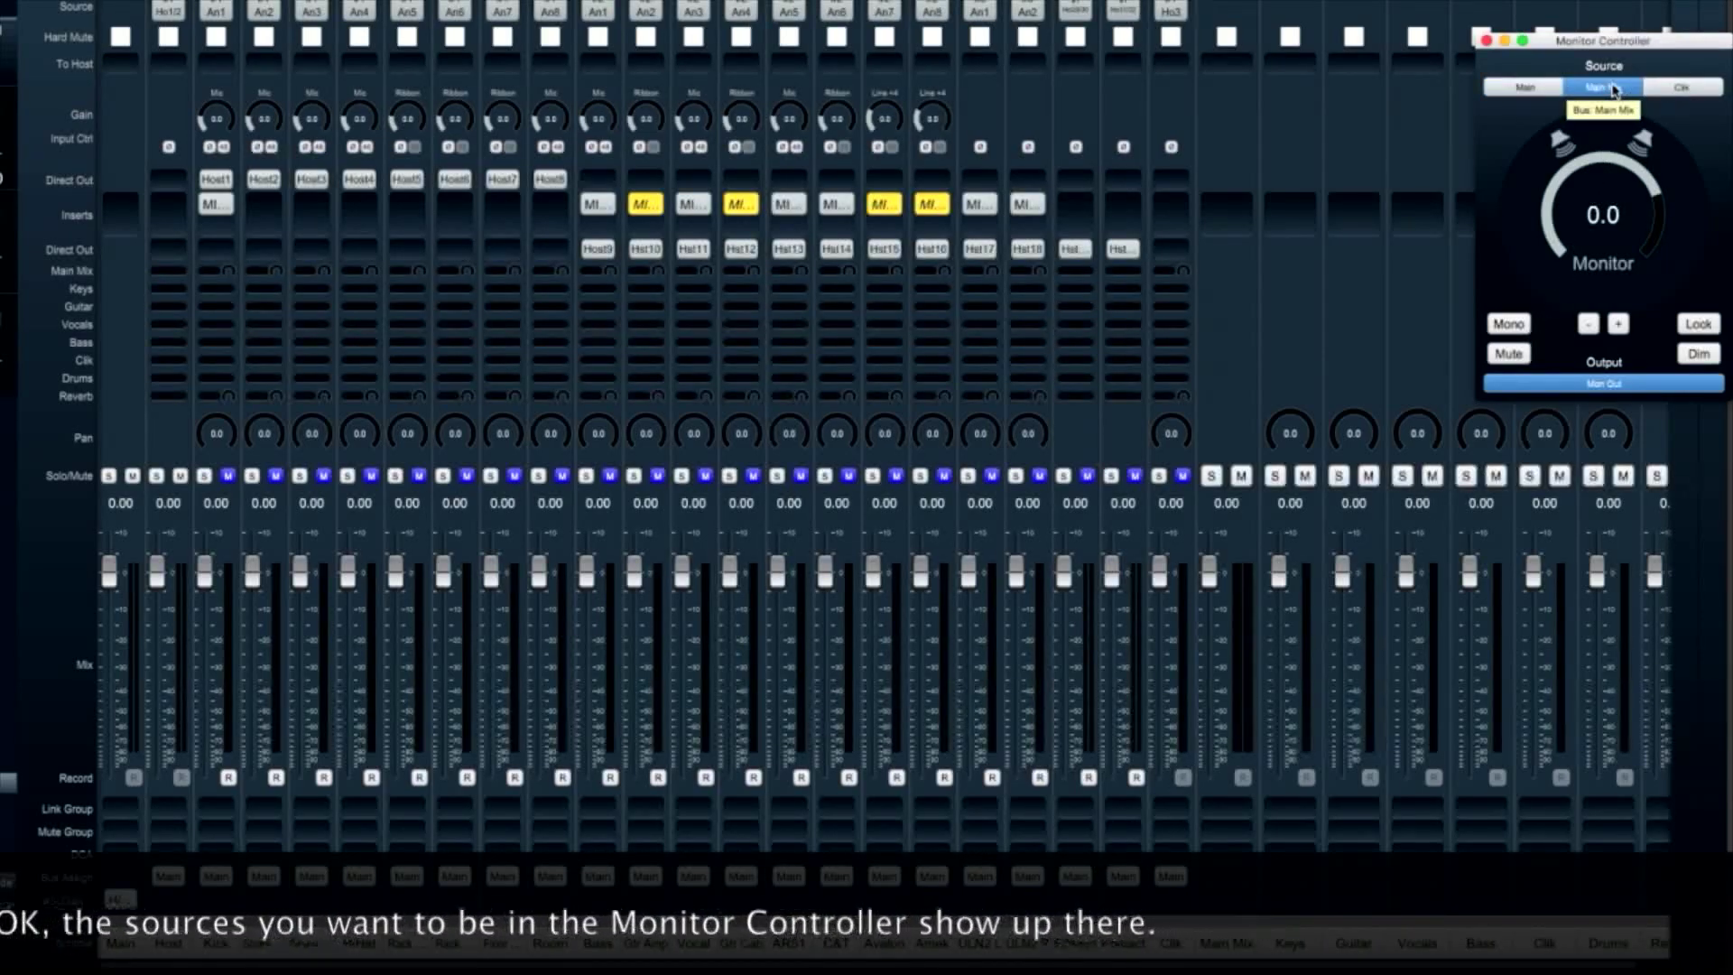
{"action": "left_click", "coordinate": [1688, 88]}
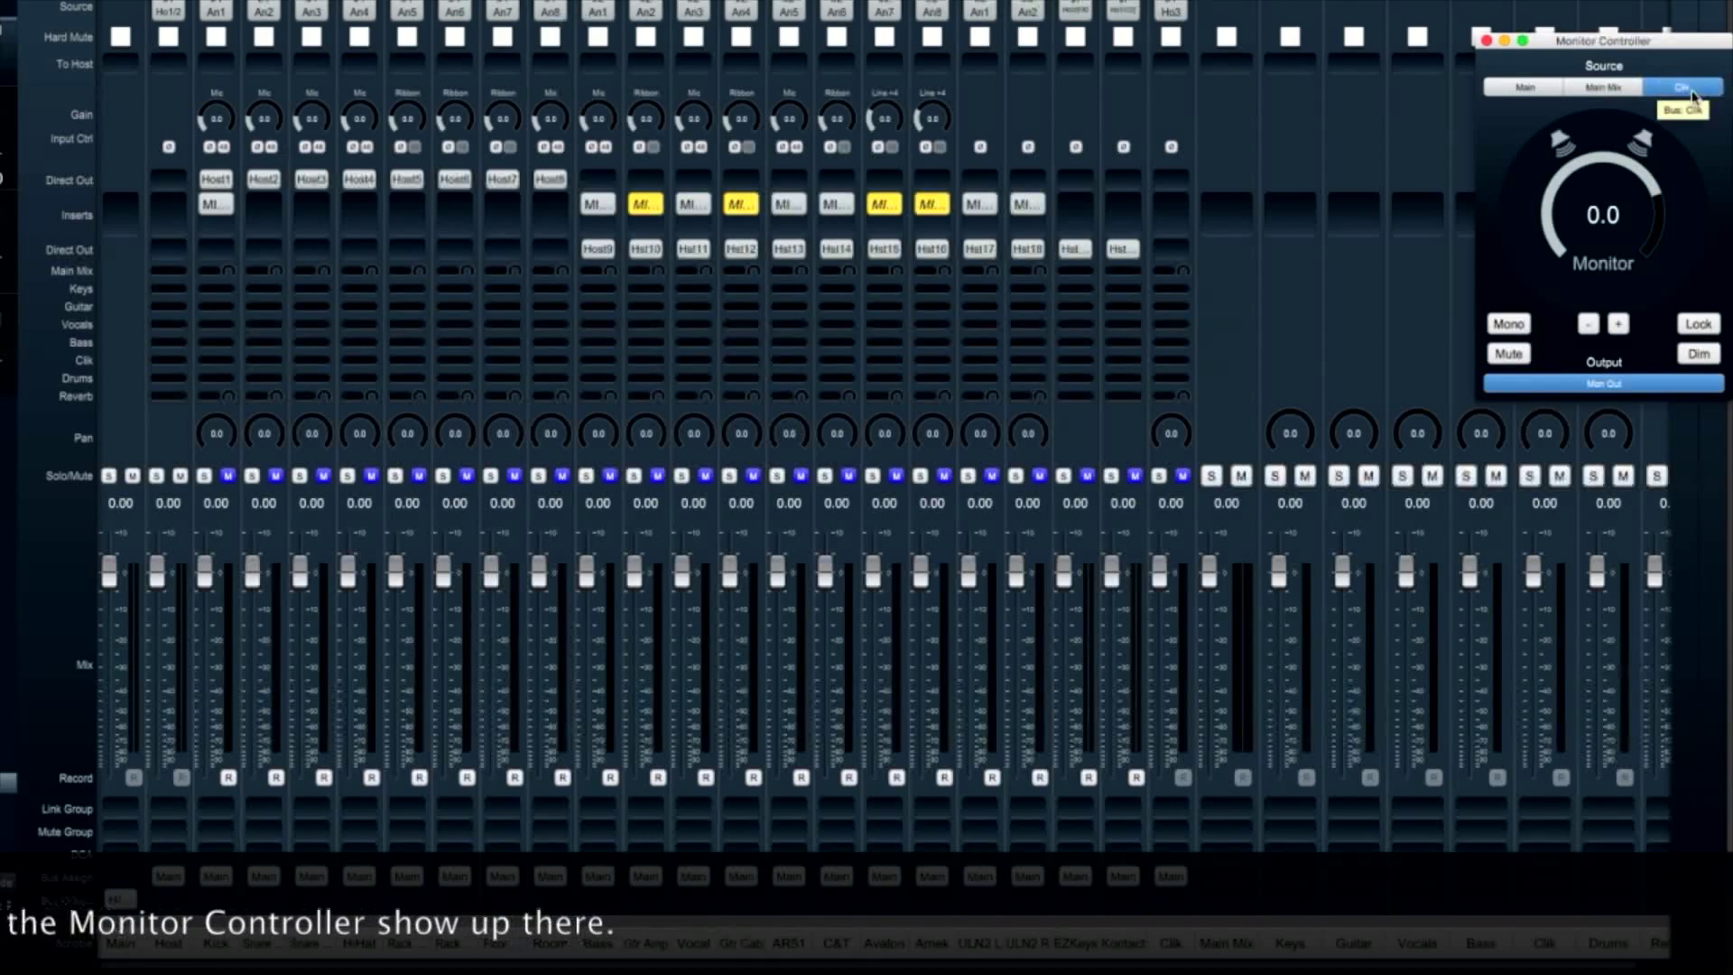
{"action": "left_click", "coordinate": [1525, 88]}
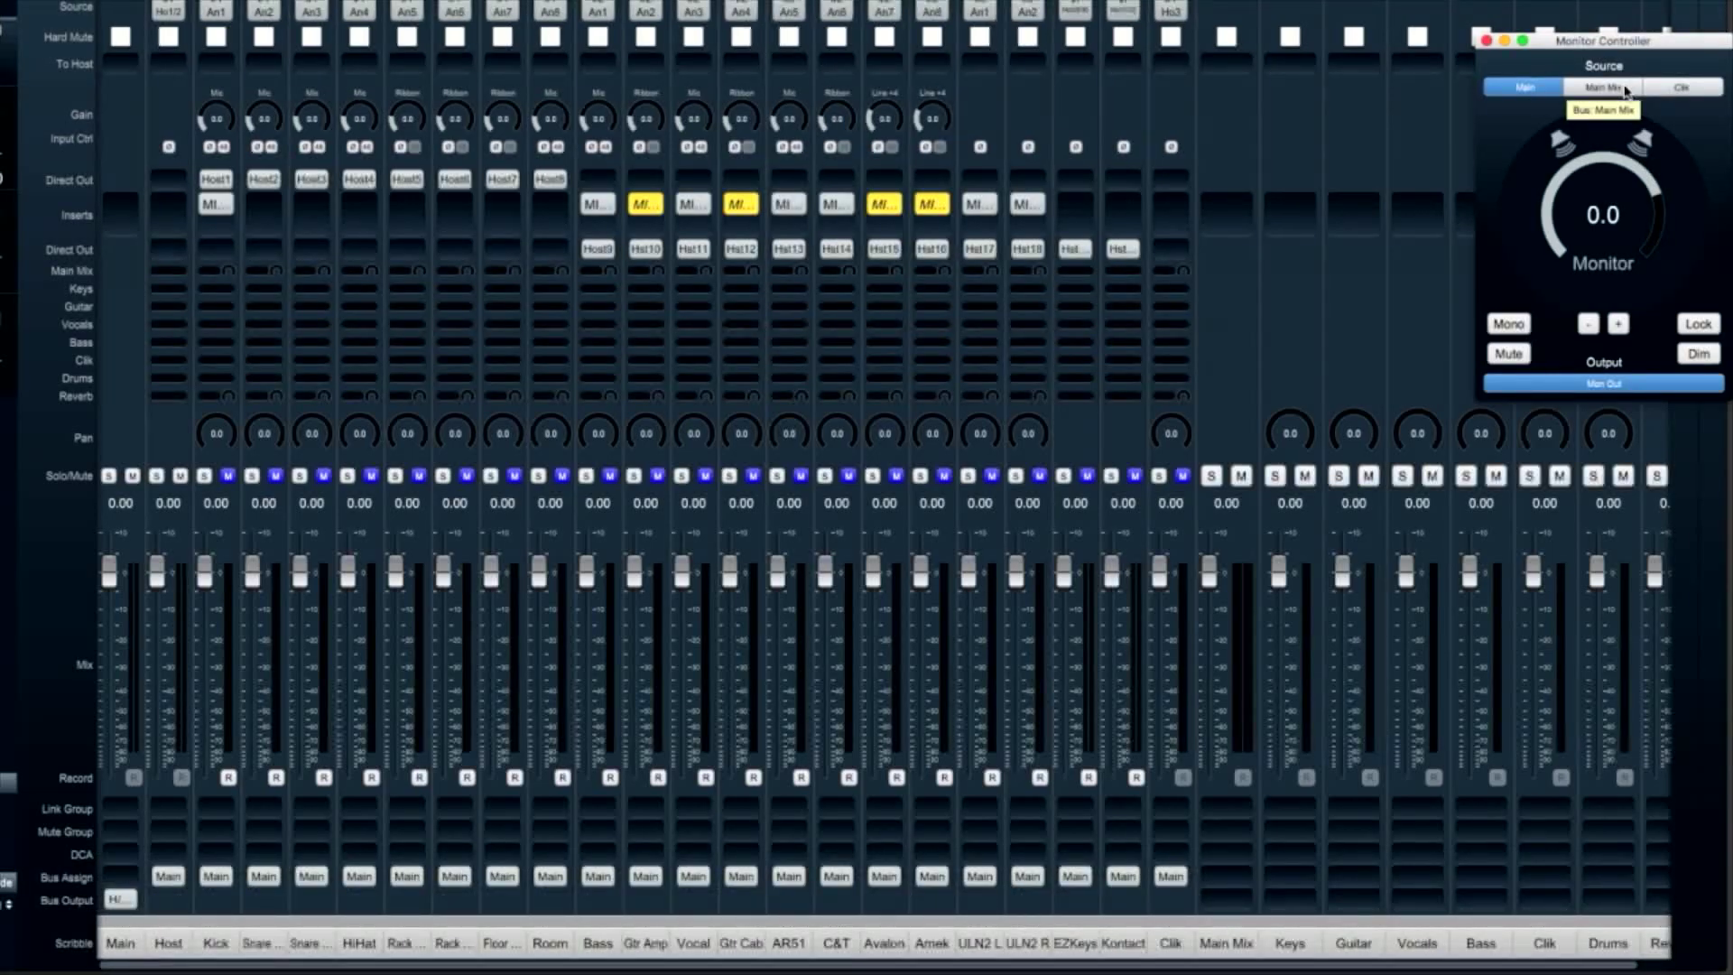
{"action": "left_click", "coordinate": [1226, 946]}
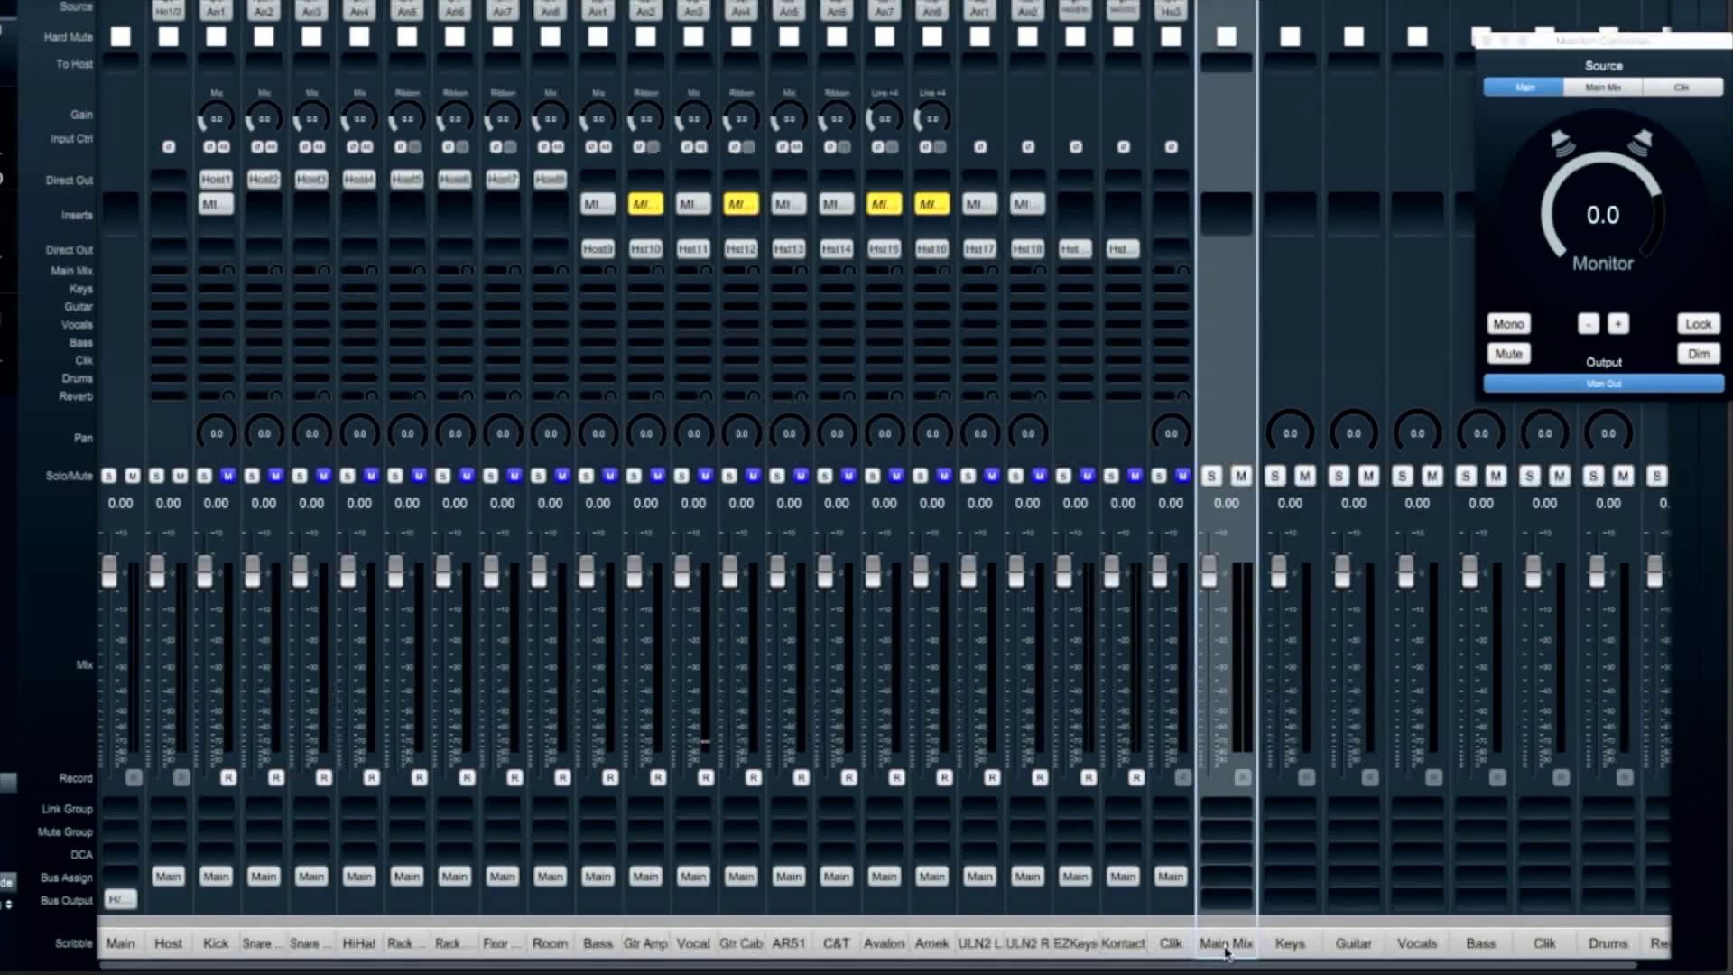
{"action": "left_click", "coordinate": [1654, 946], "text": "shift"}
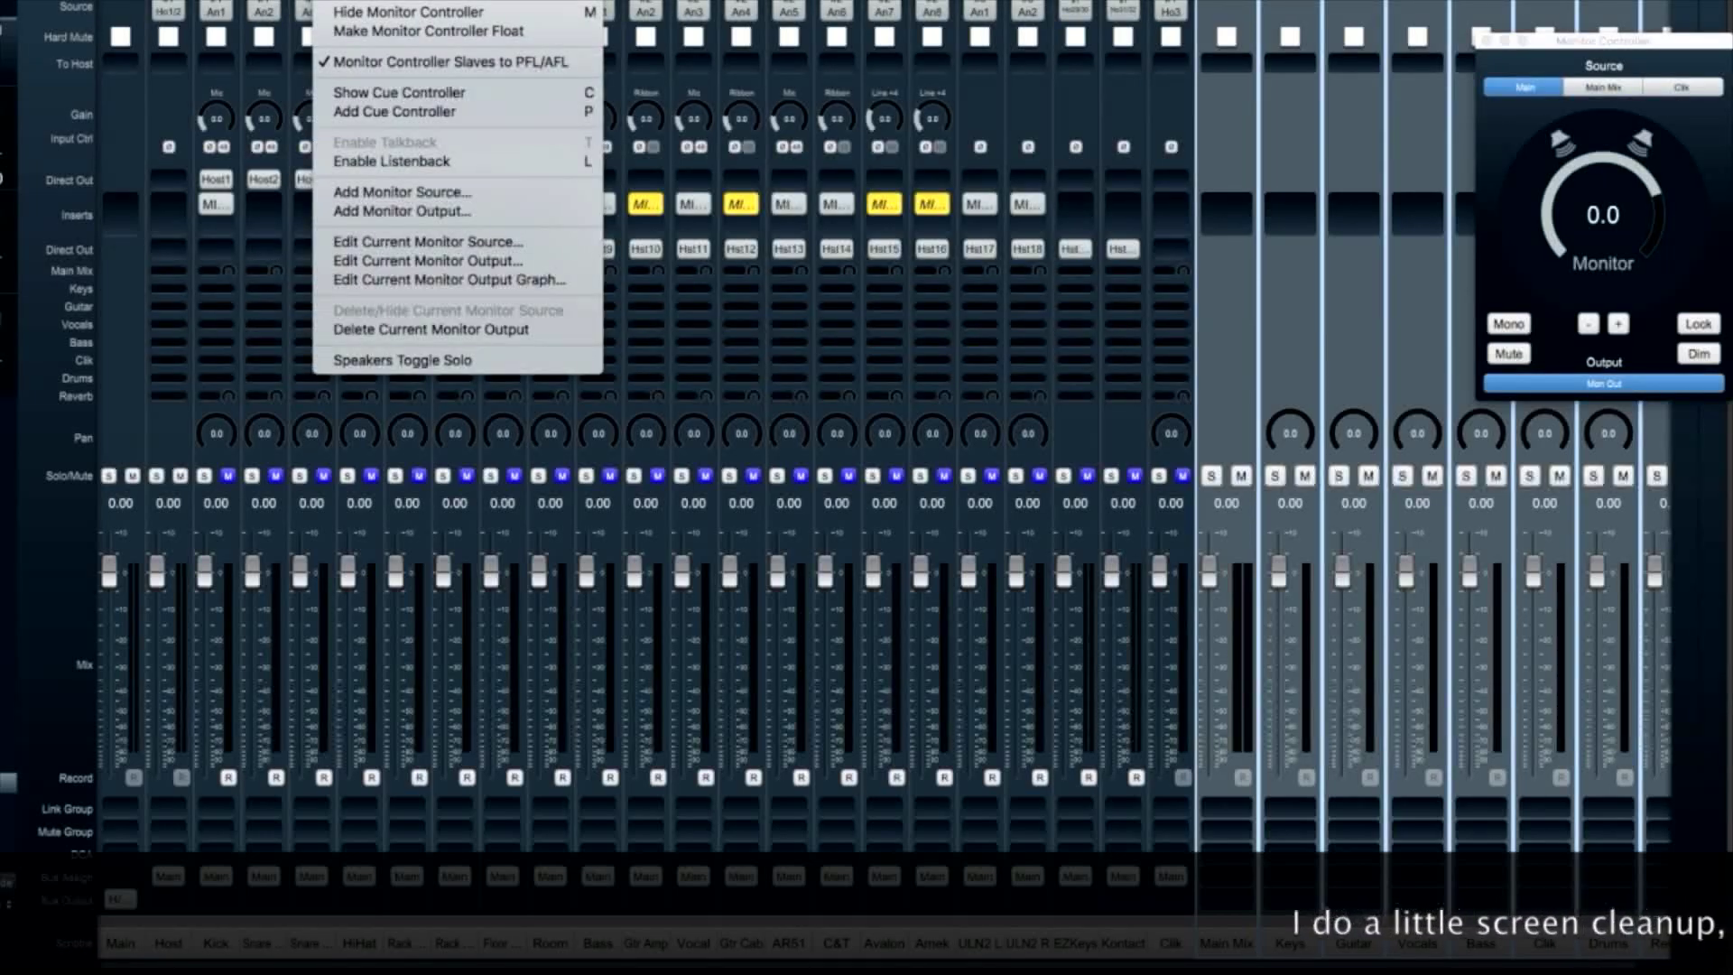
Set the right-hand mixer strips to Narrow width and show the Cue Controller.
{"action": "mouse_move", "coordinate": [453, 185]}
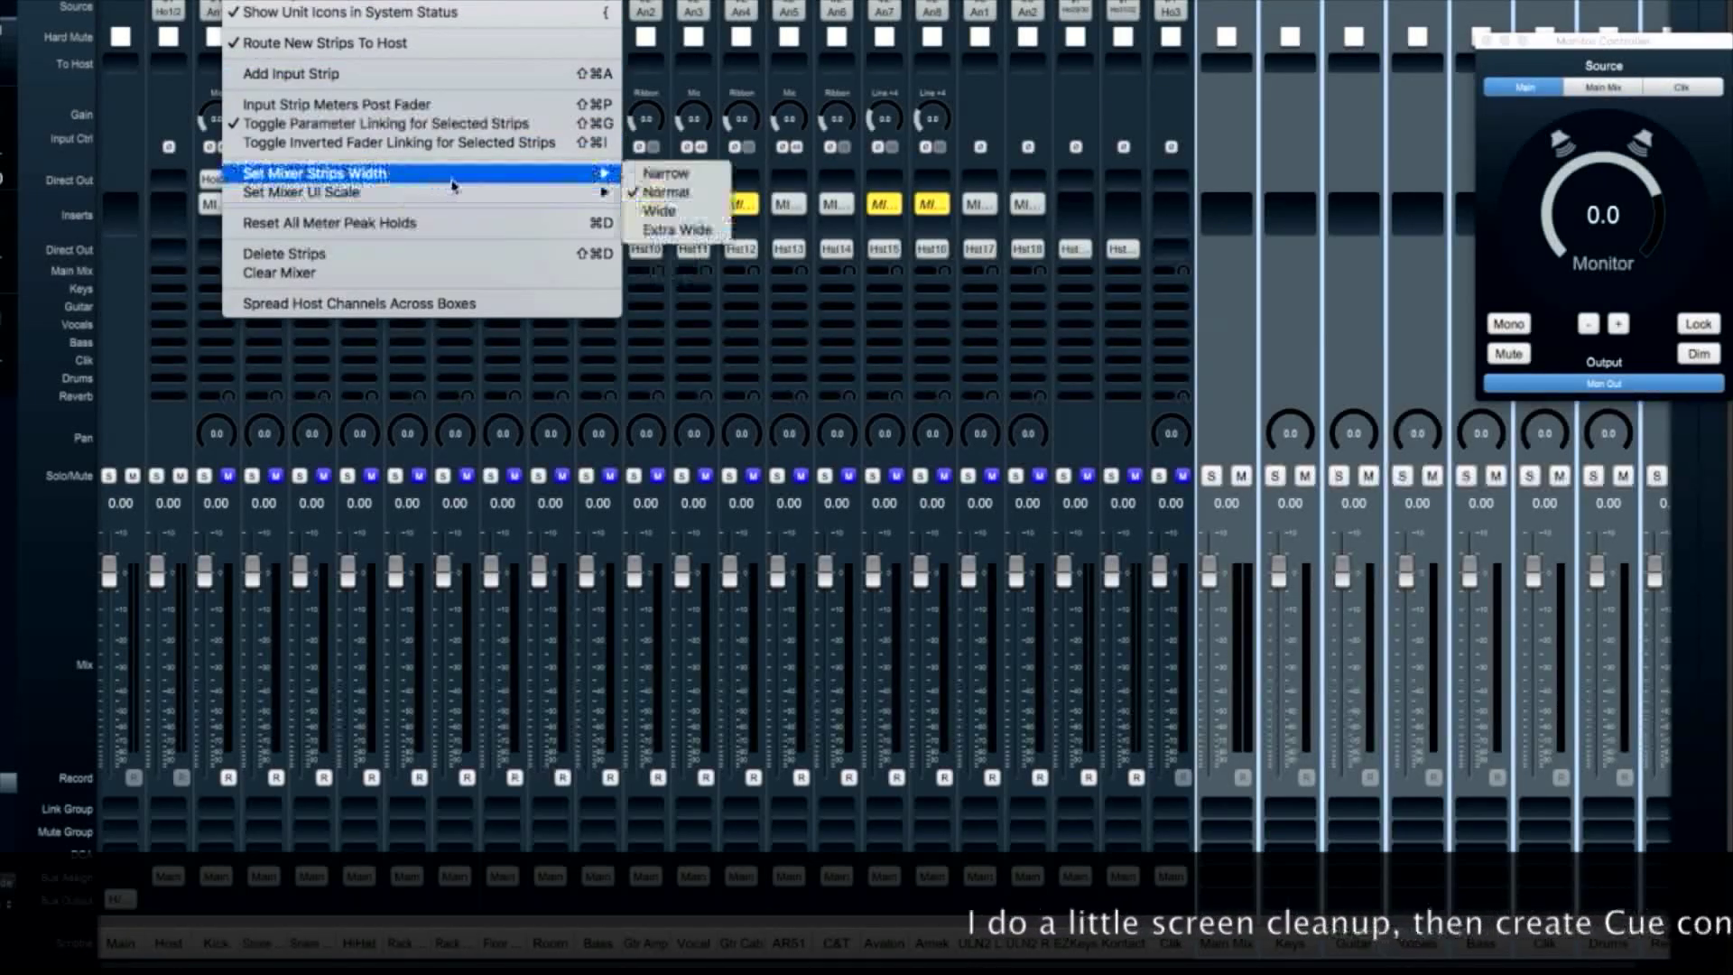
{"action": "left_click", "coordinate": [666, 173]}
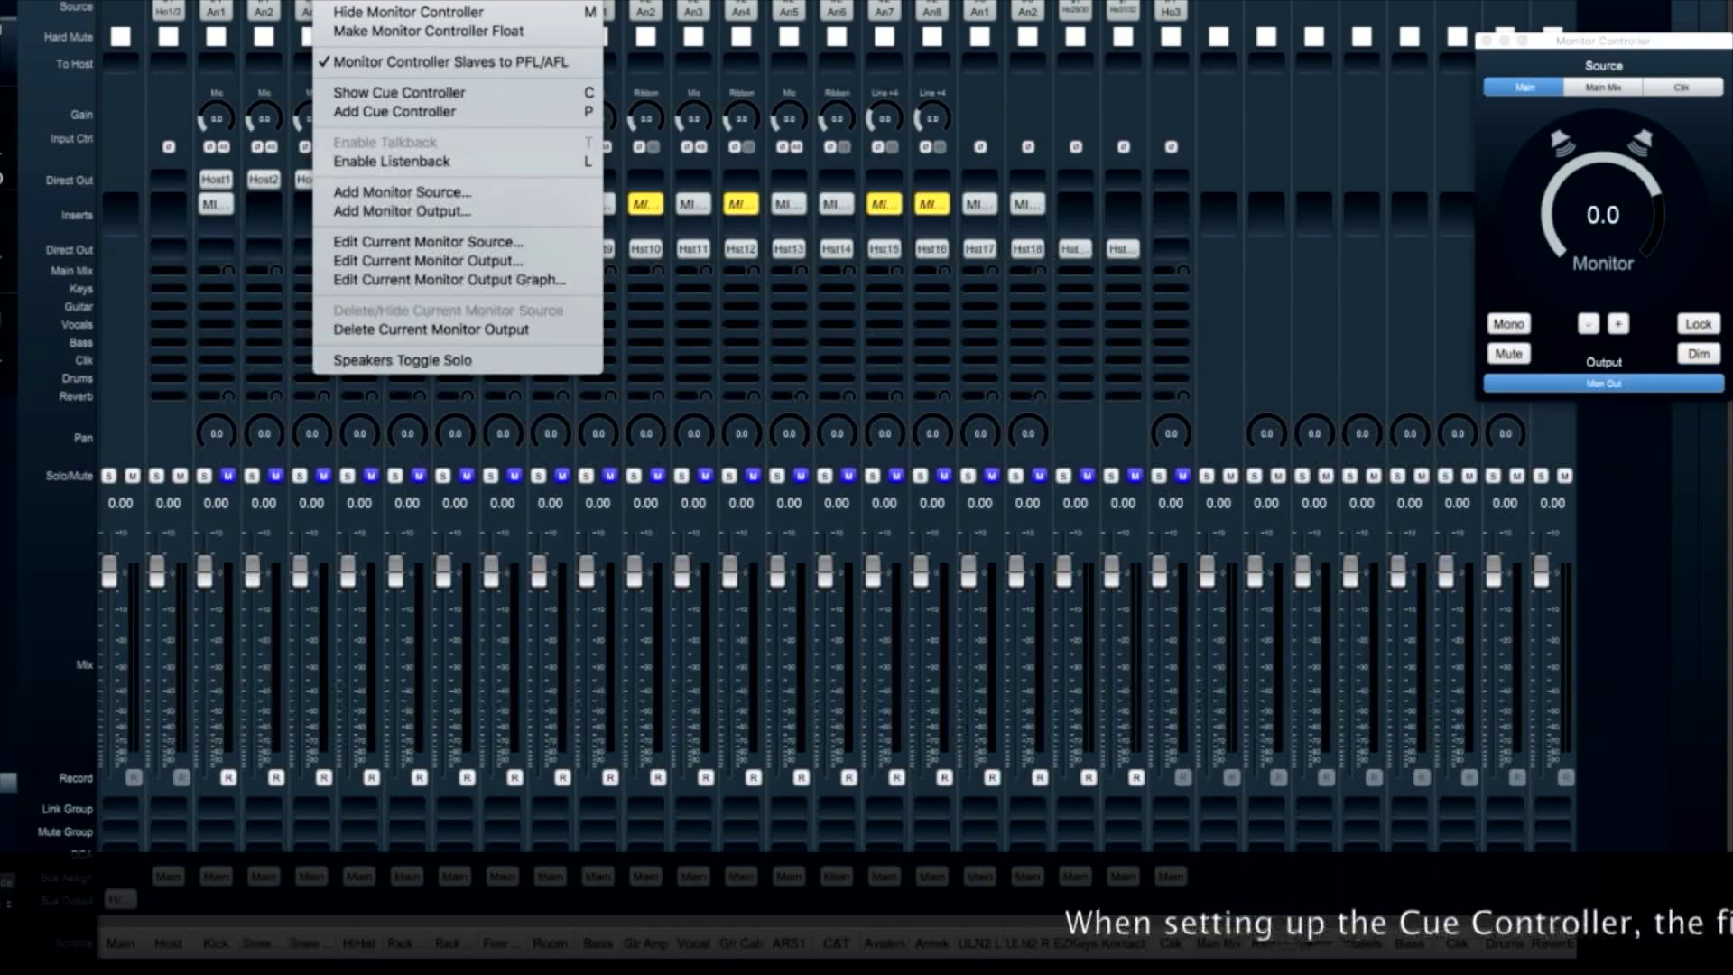
{"action": "left_click", "coordinate": [405, 97]}
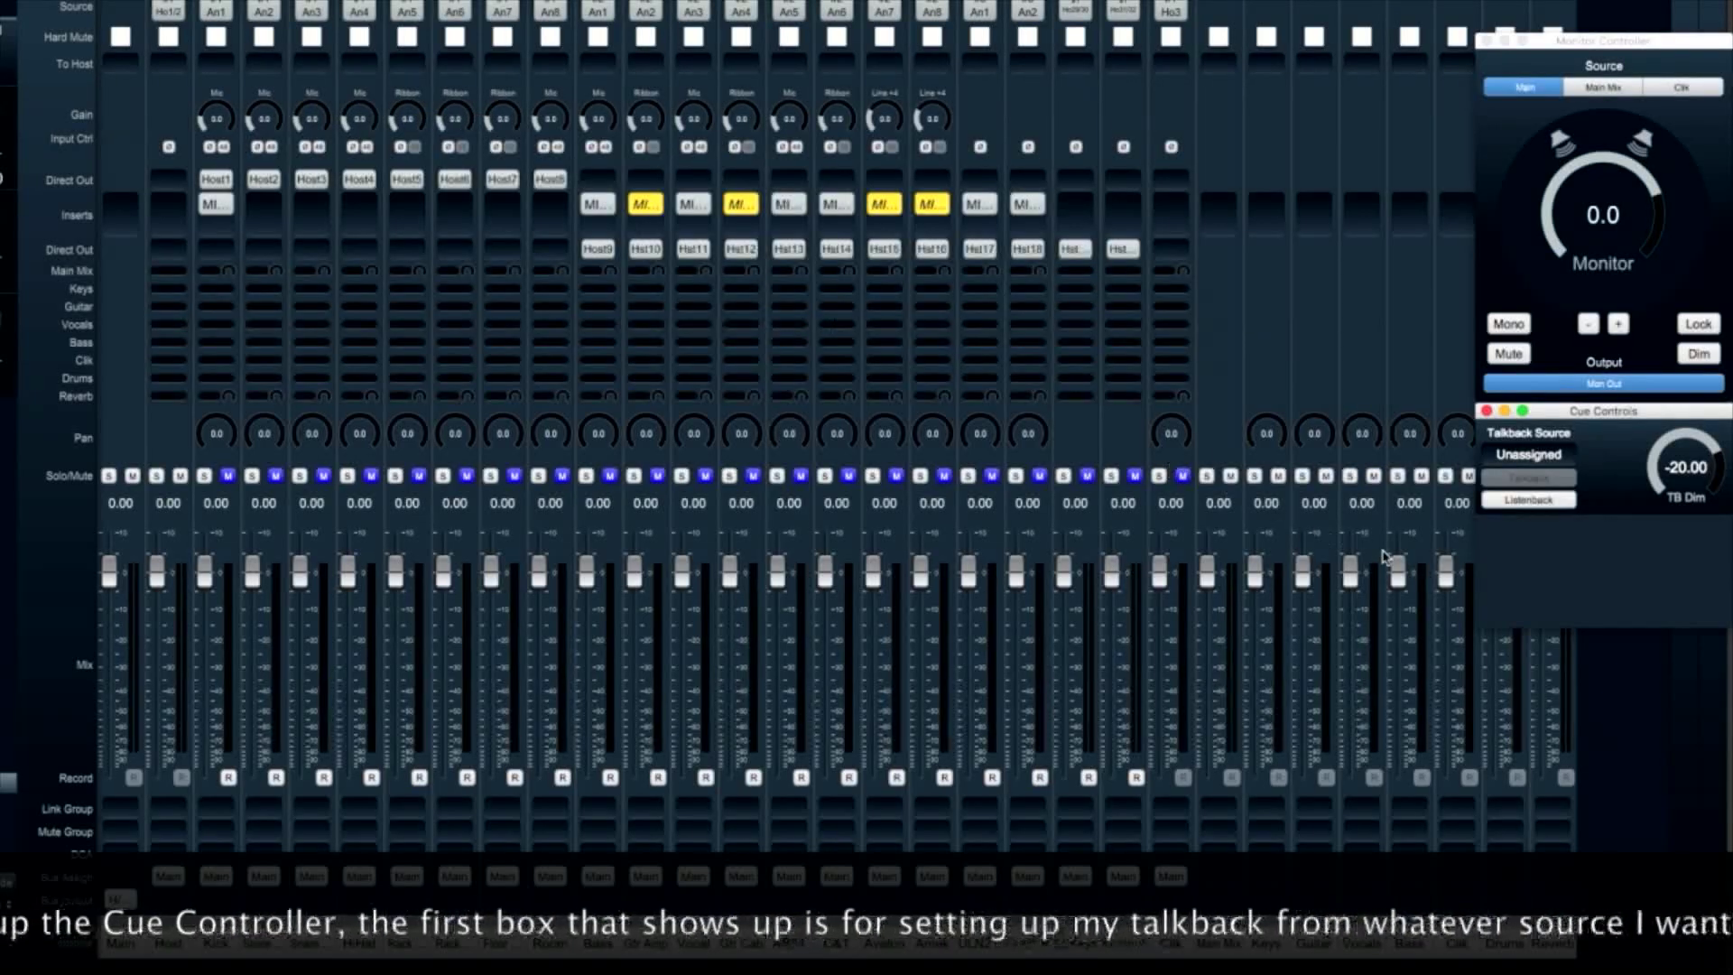
Leave the talkback source Unassigned and add a new Cue 1 control.
{"action": "left_click", "coordinate": [1549, 458]}
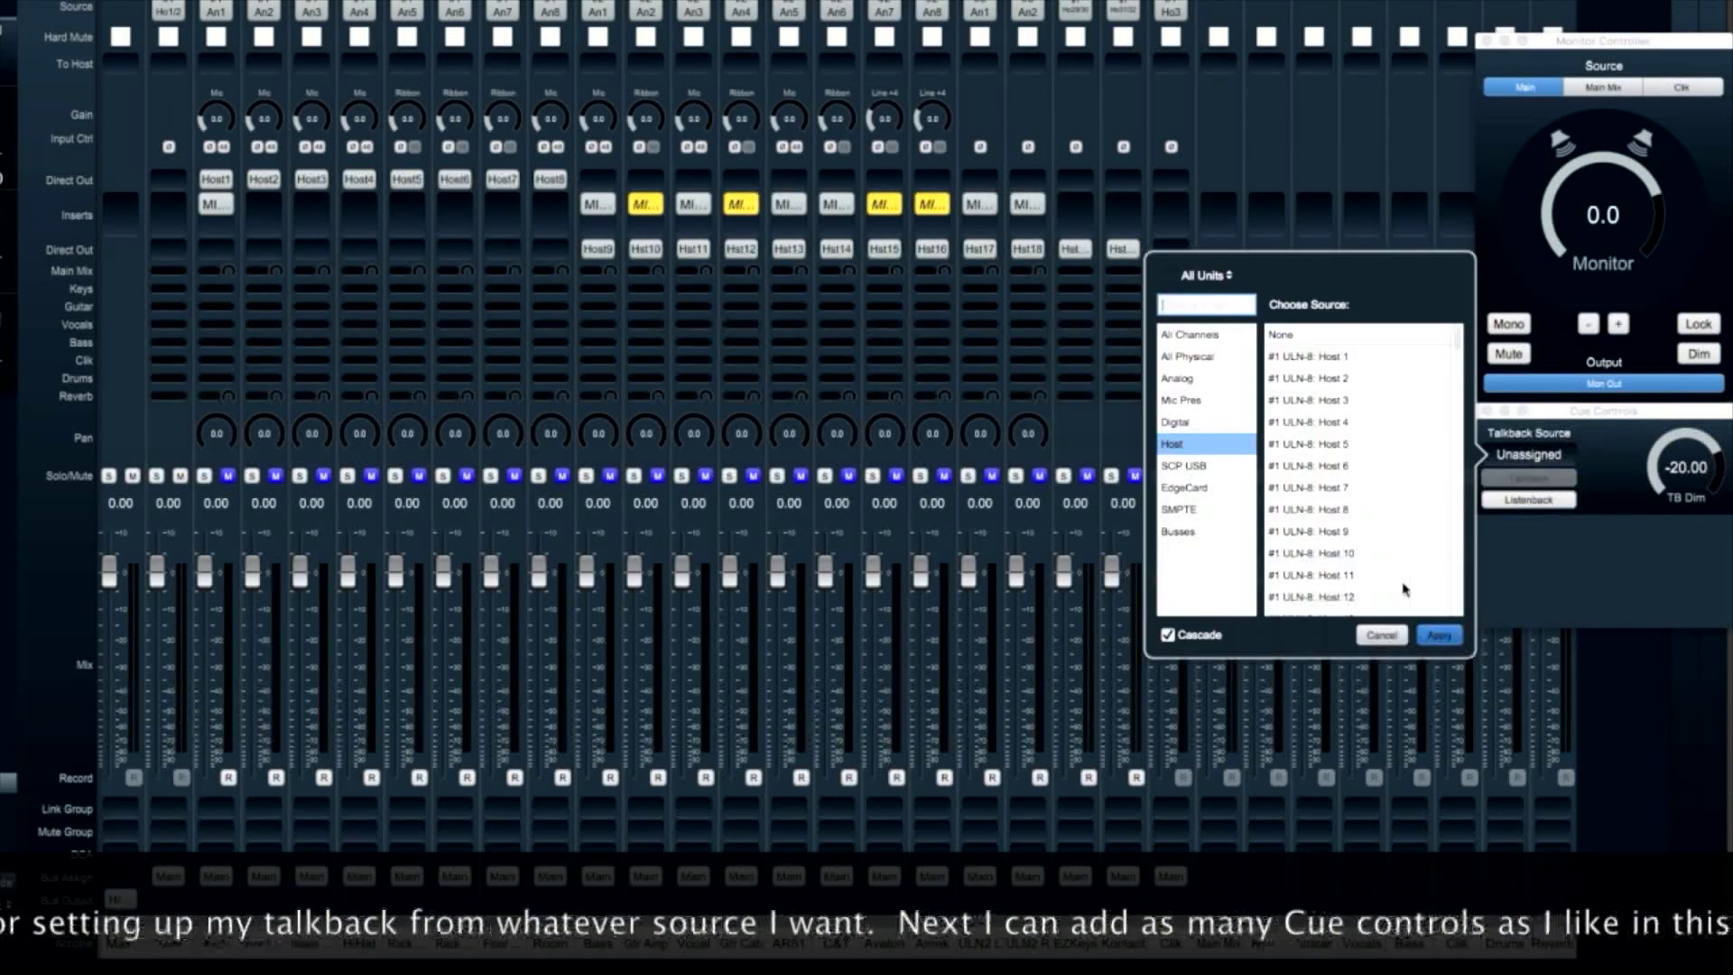
{"action": "left_click", "coordinate": [1381, 635]}
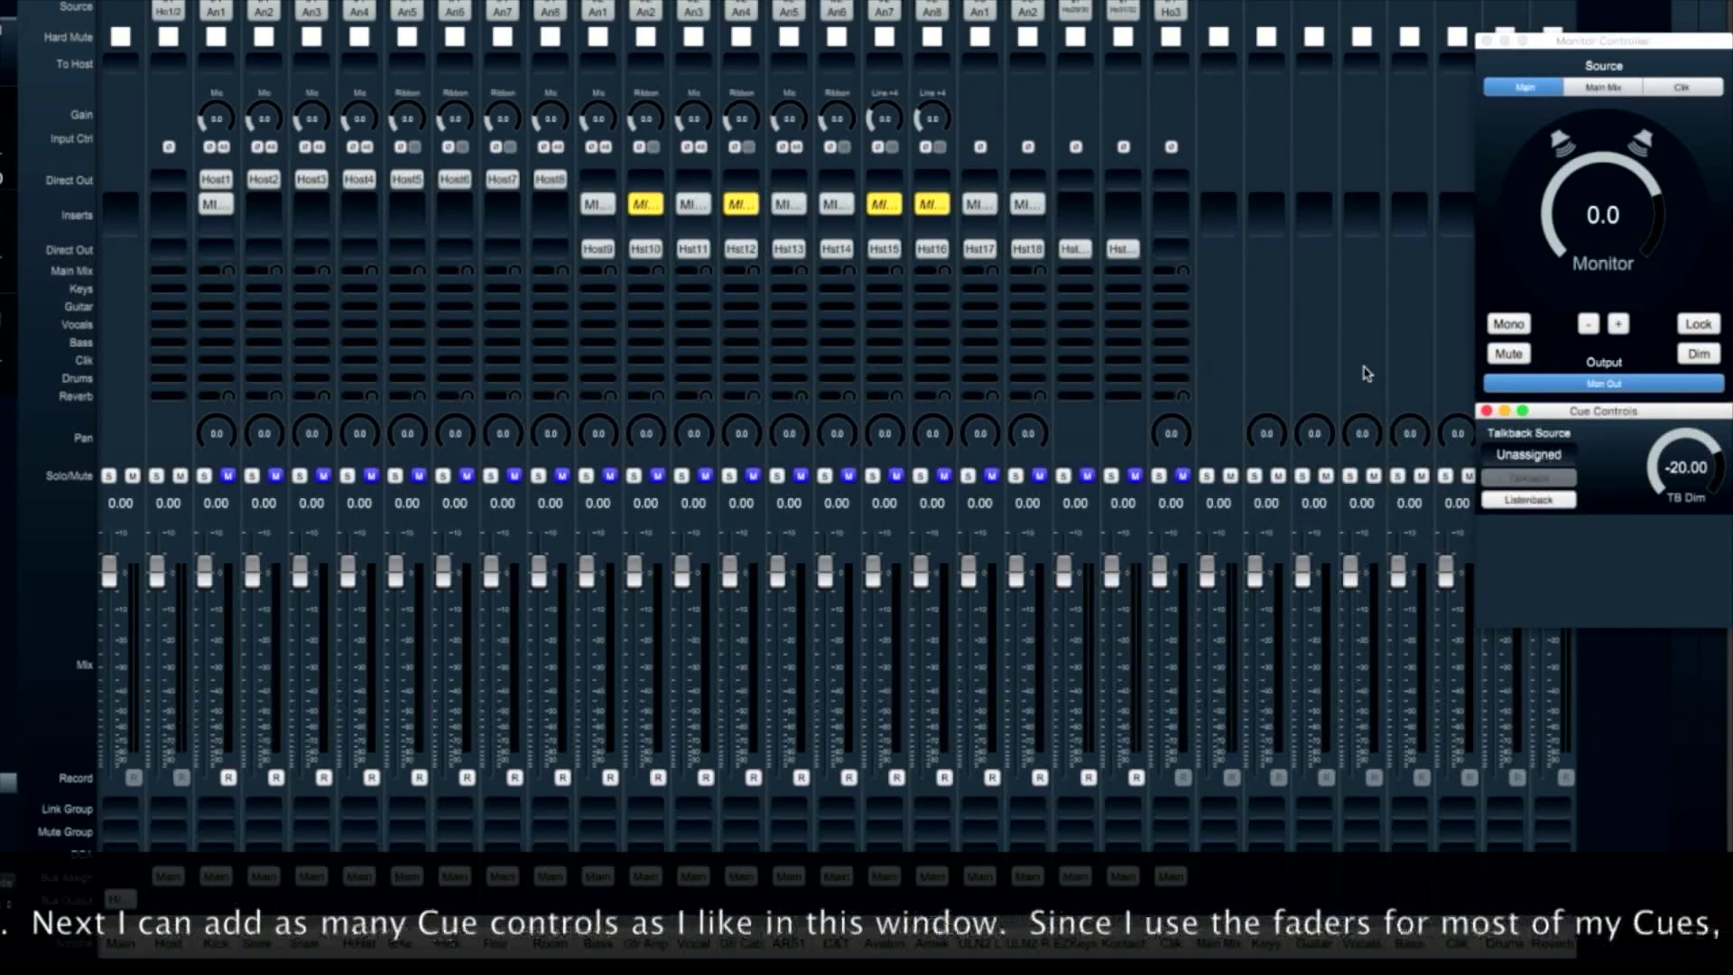
{"action": "right_click", "coordinate": [313, 5]}
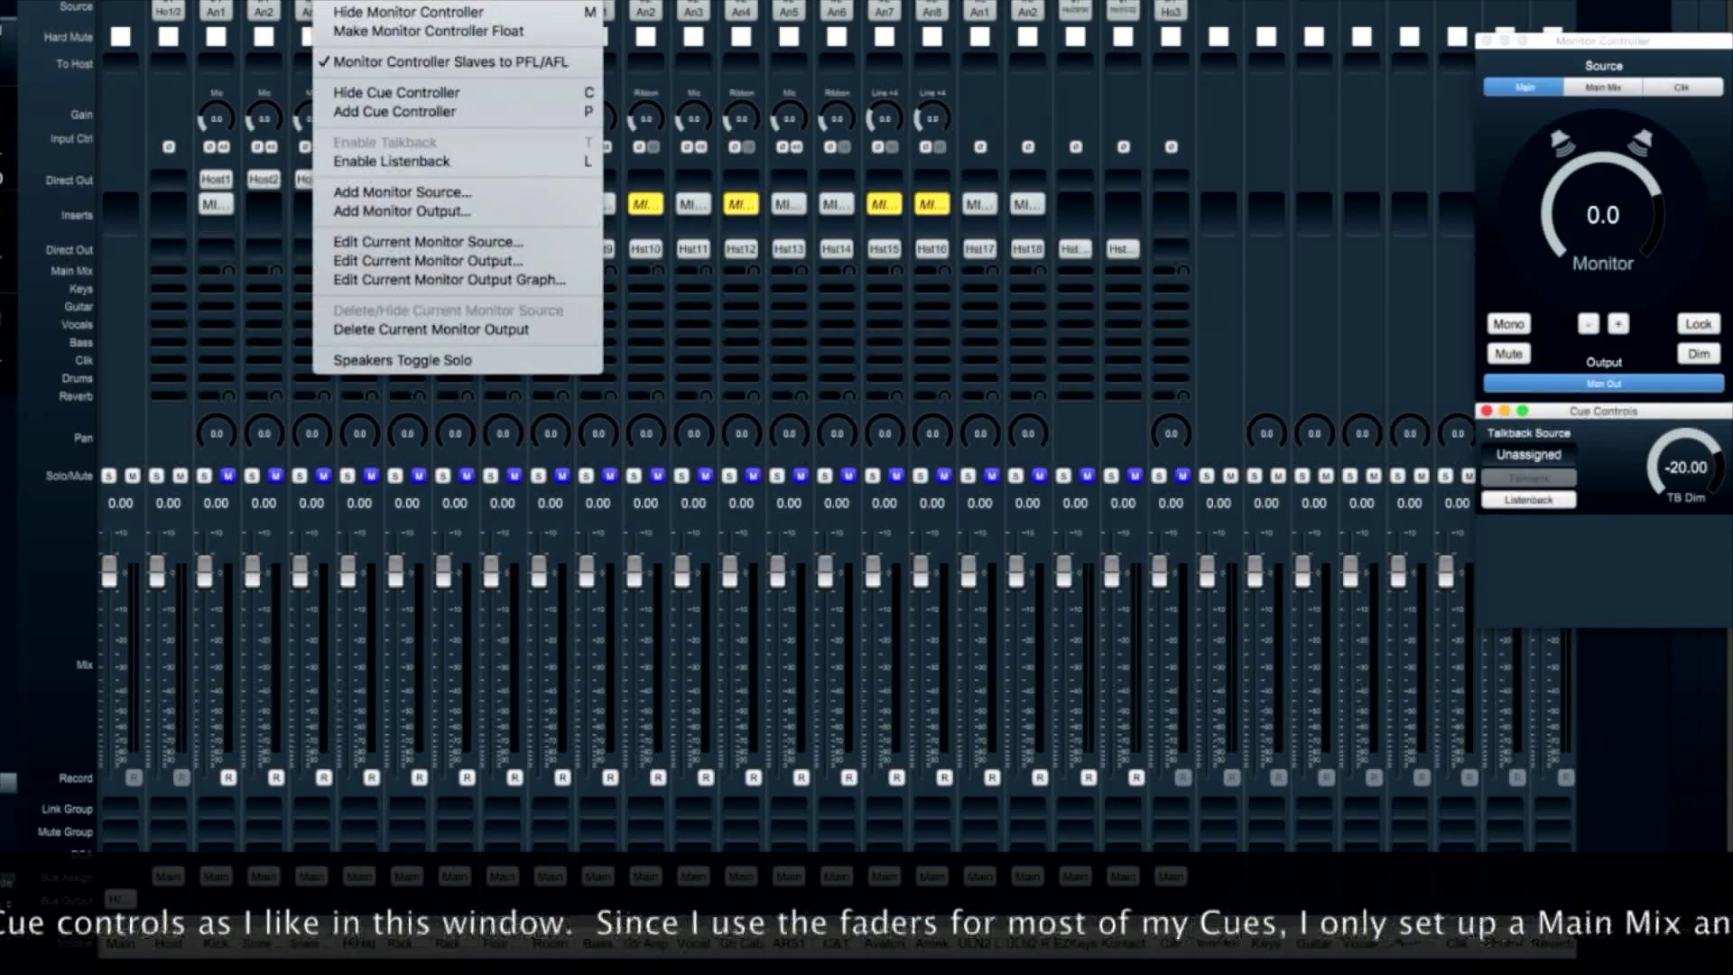
{"action": "left_click", "coordinate": [381, 112]}
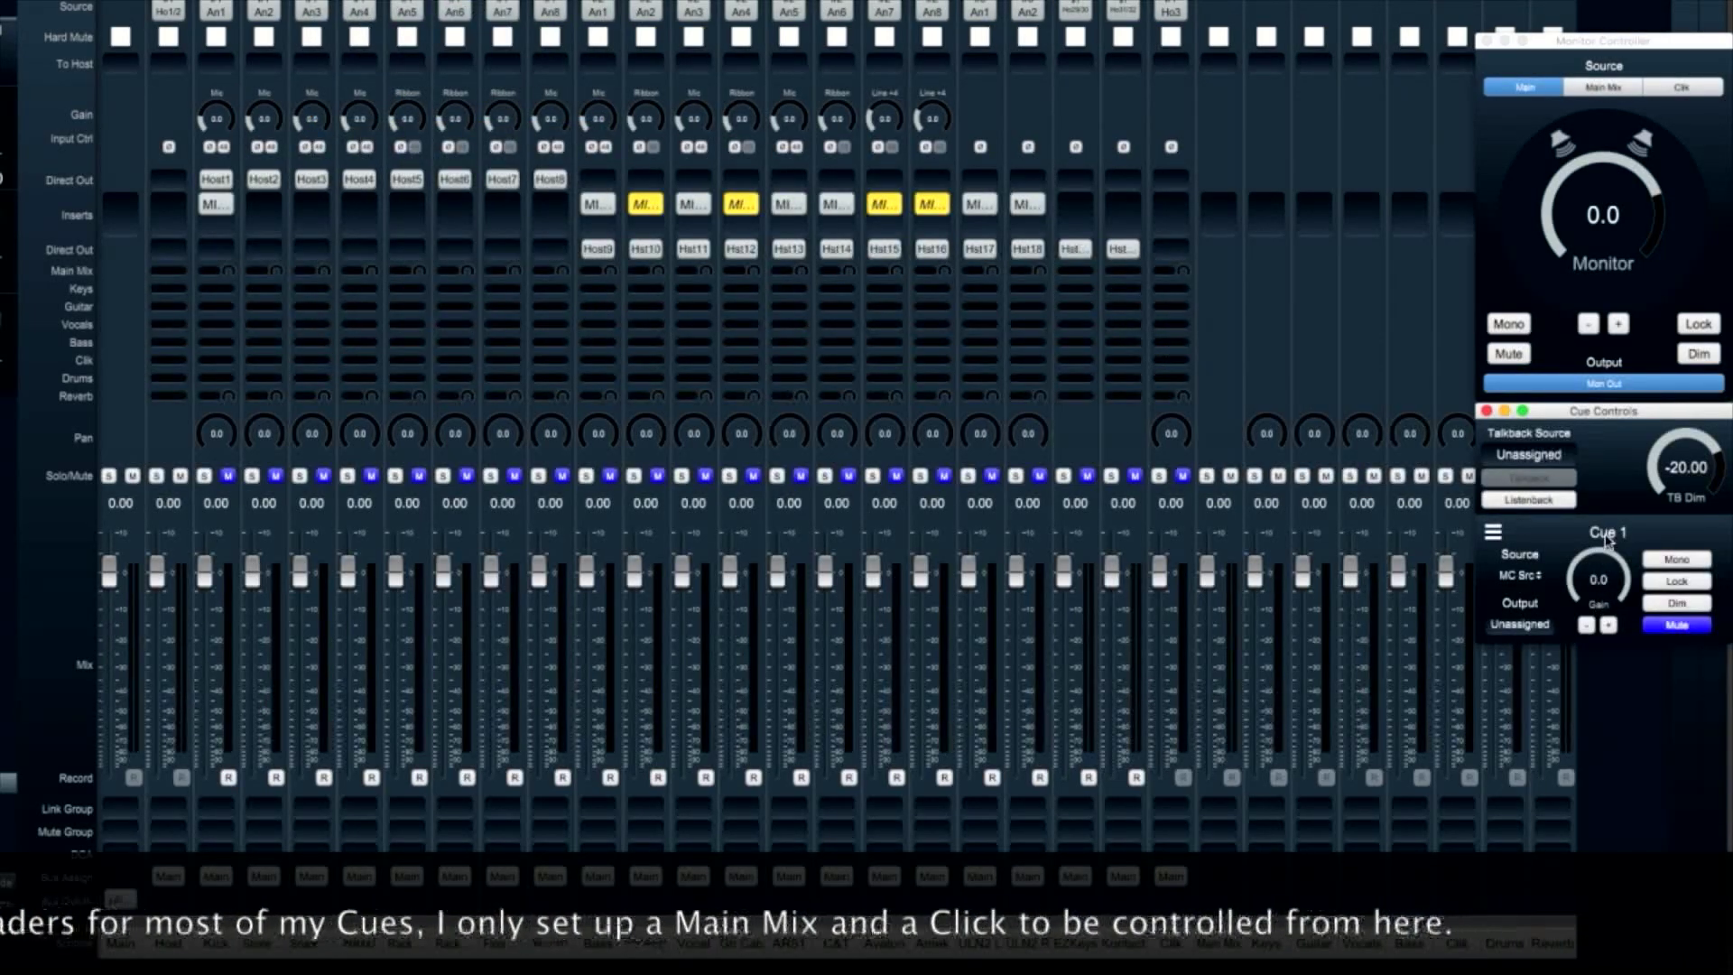
Feed the Cue 1 control from Main Mix and rename it 'Main Mix'.
{"action": "left_click", "coordinate": [1525, 575]}
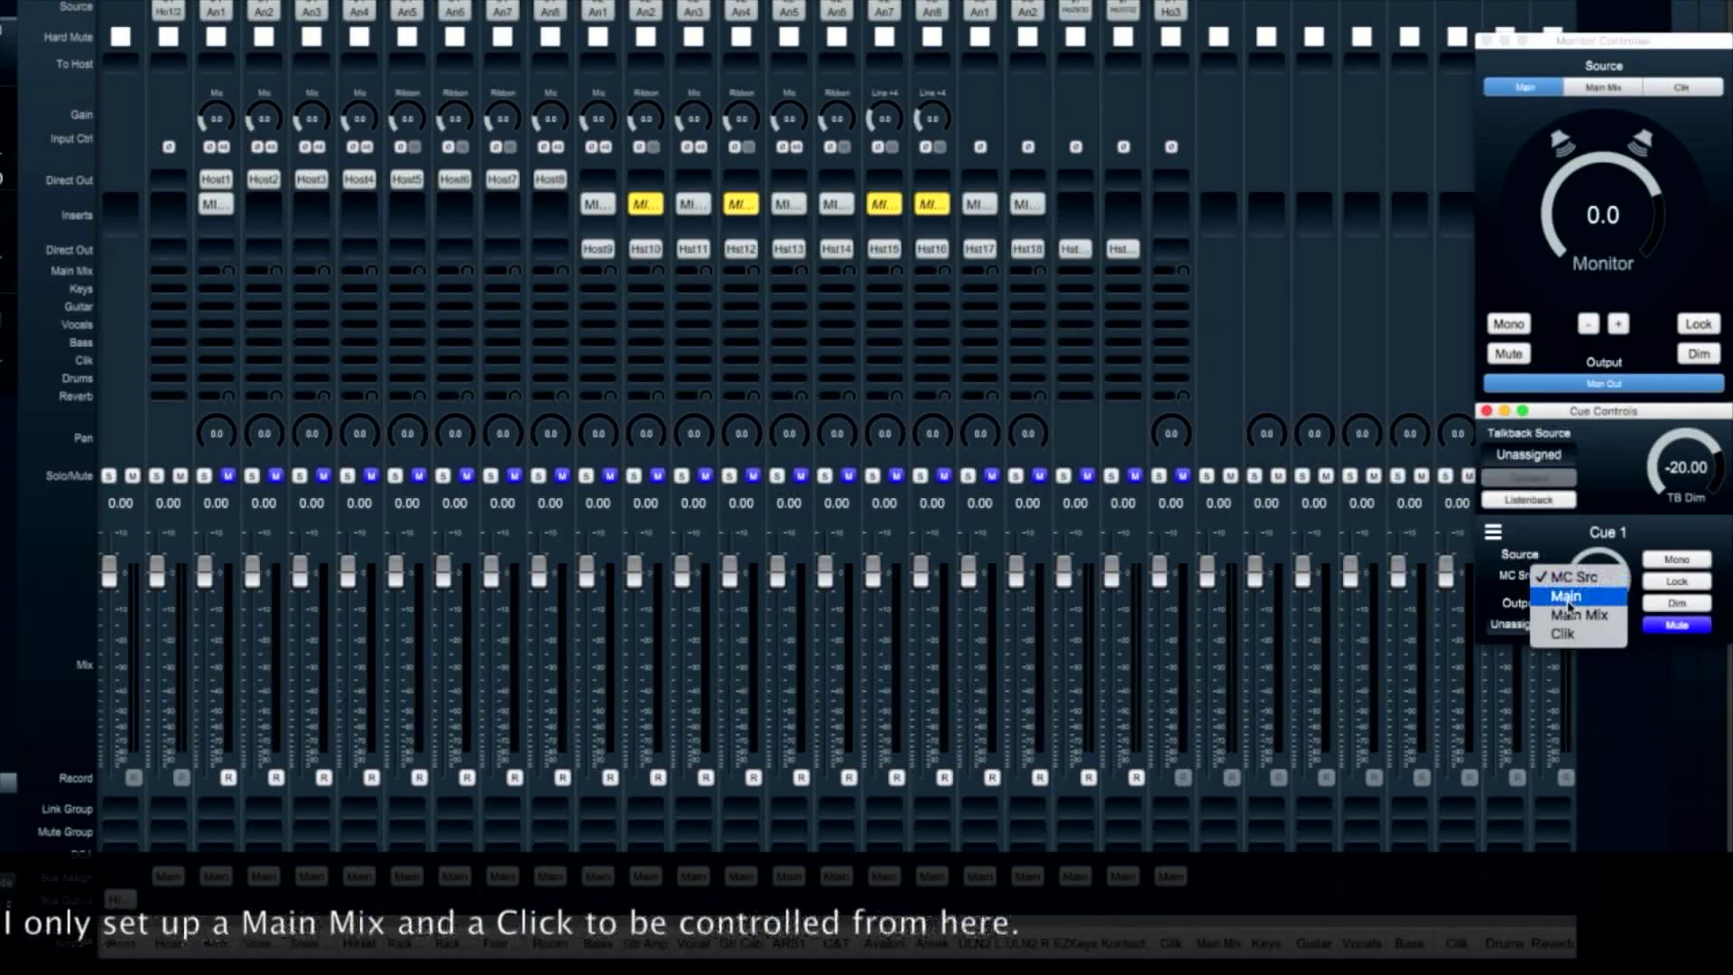
{"action": "left_click", "coordinate": [1567, 615]}
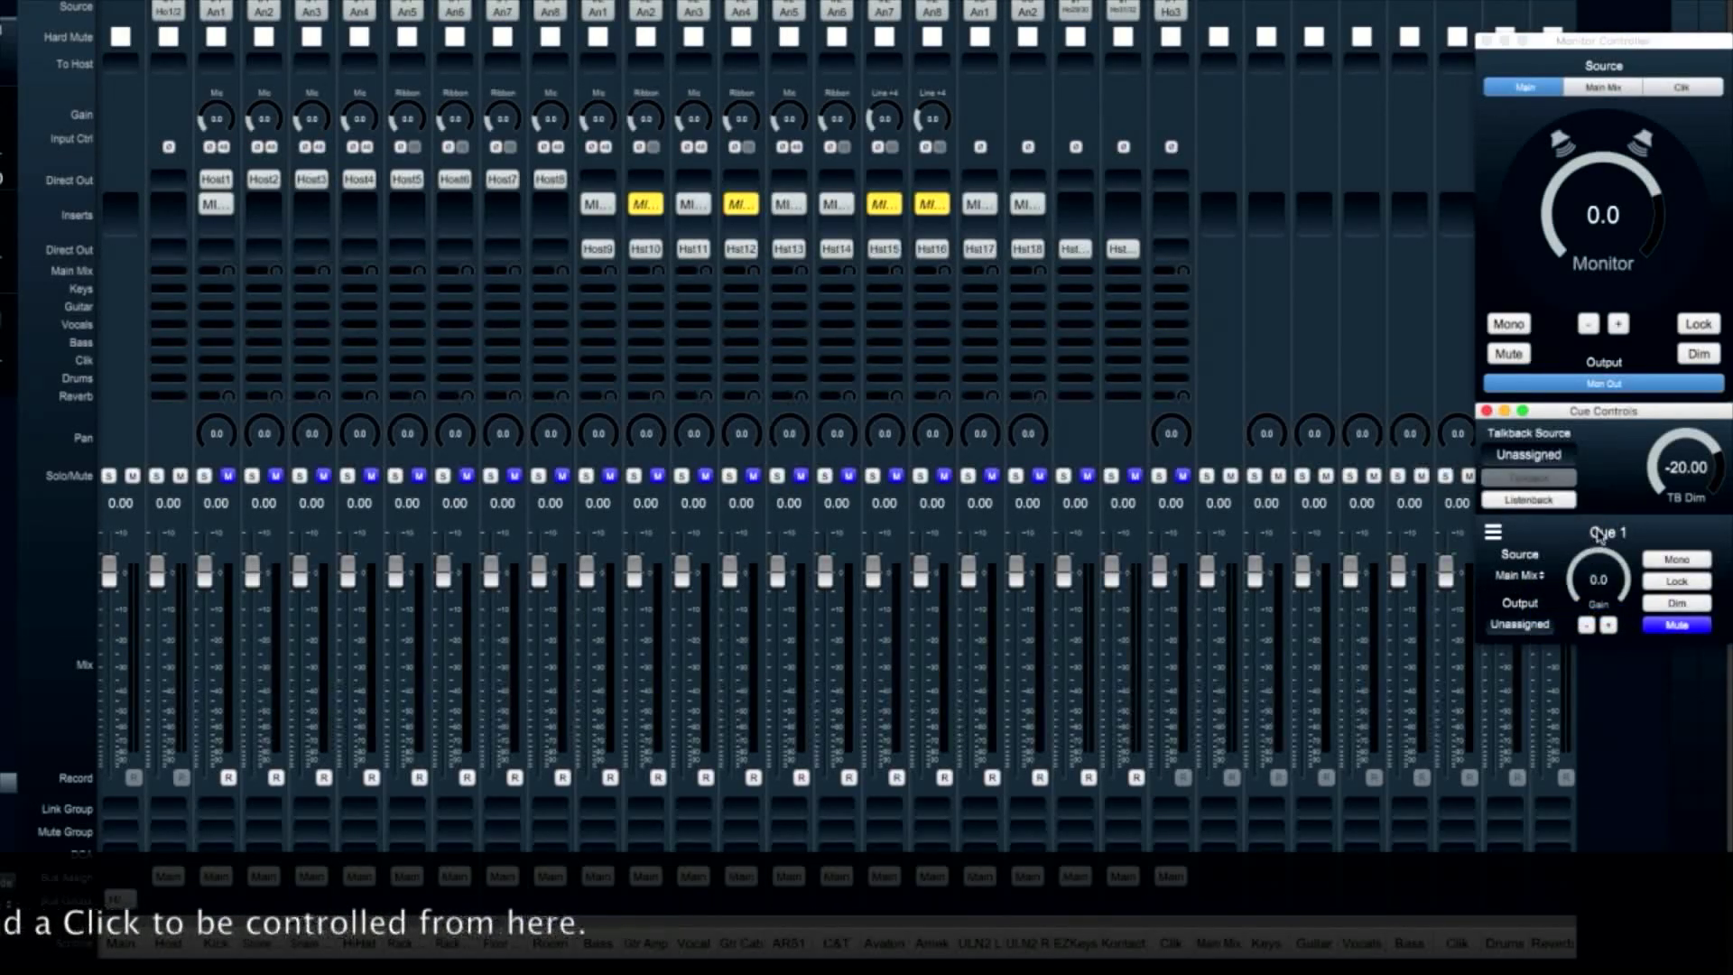
{"action": "double_click", "coordinate": [1599, 534]}
{"action": "type", "text": "Main Mix"}
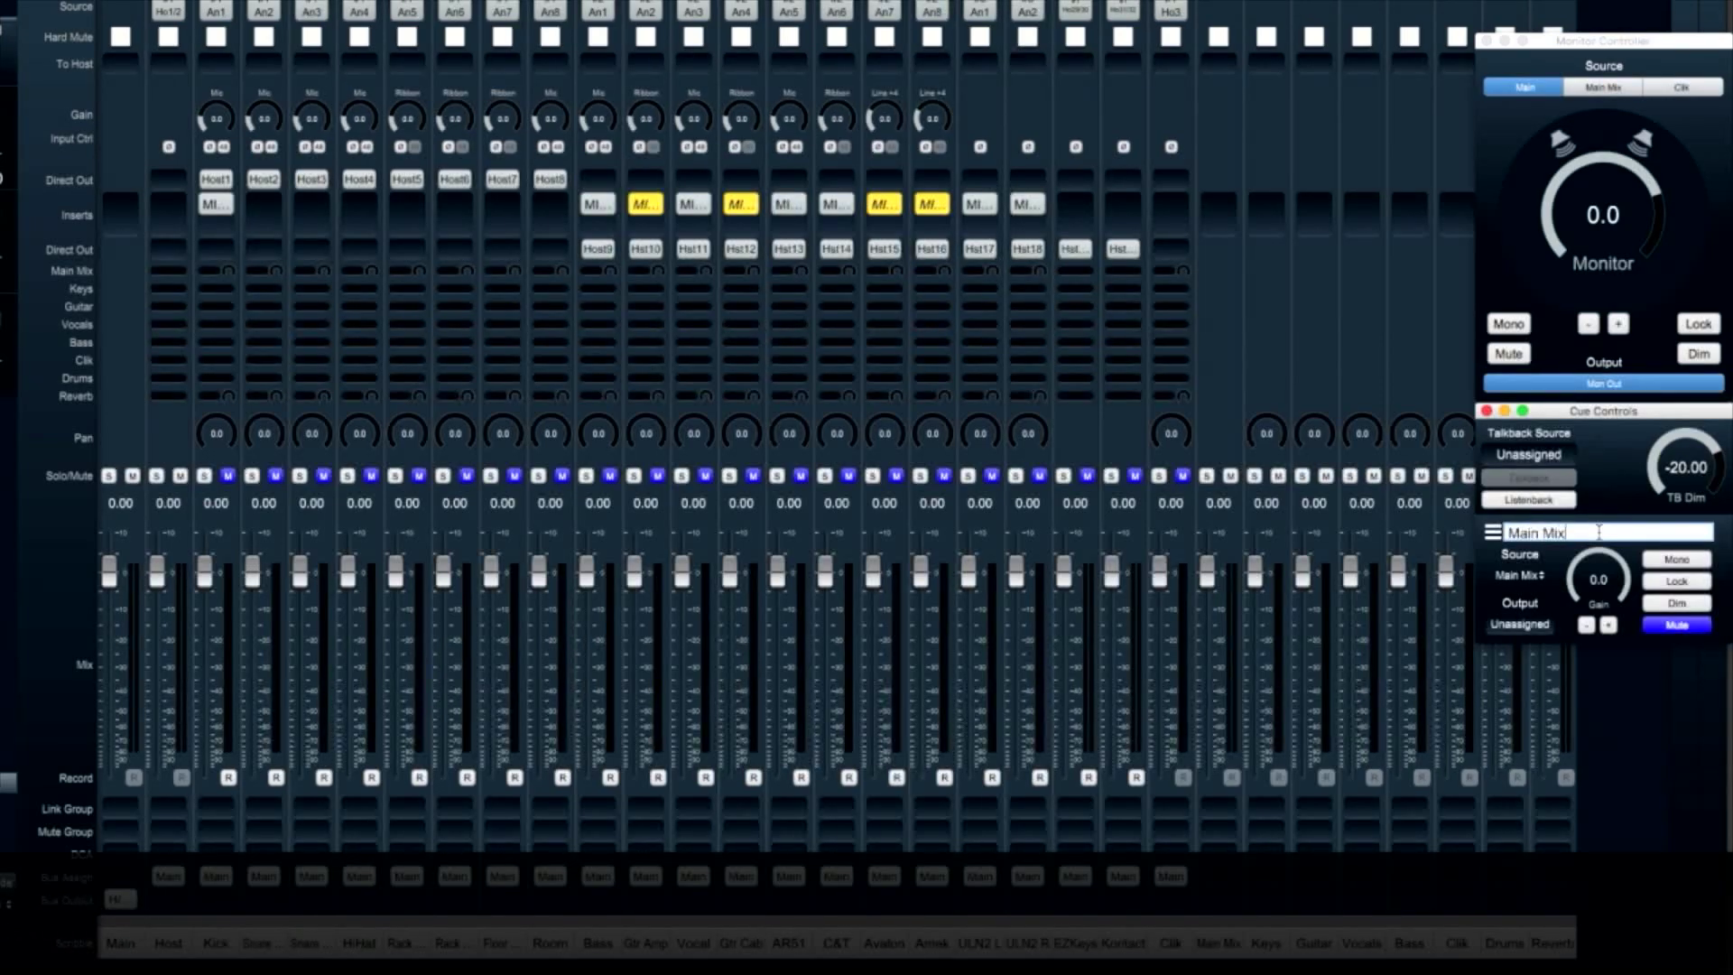
{"action": "key", "text": "Return"}
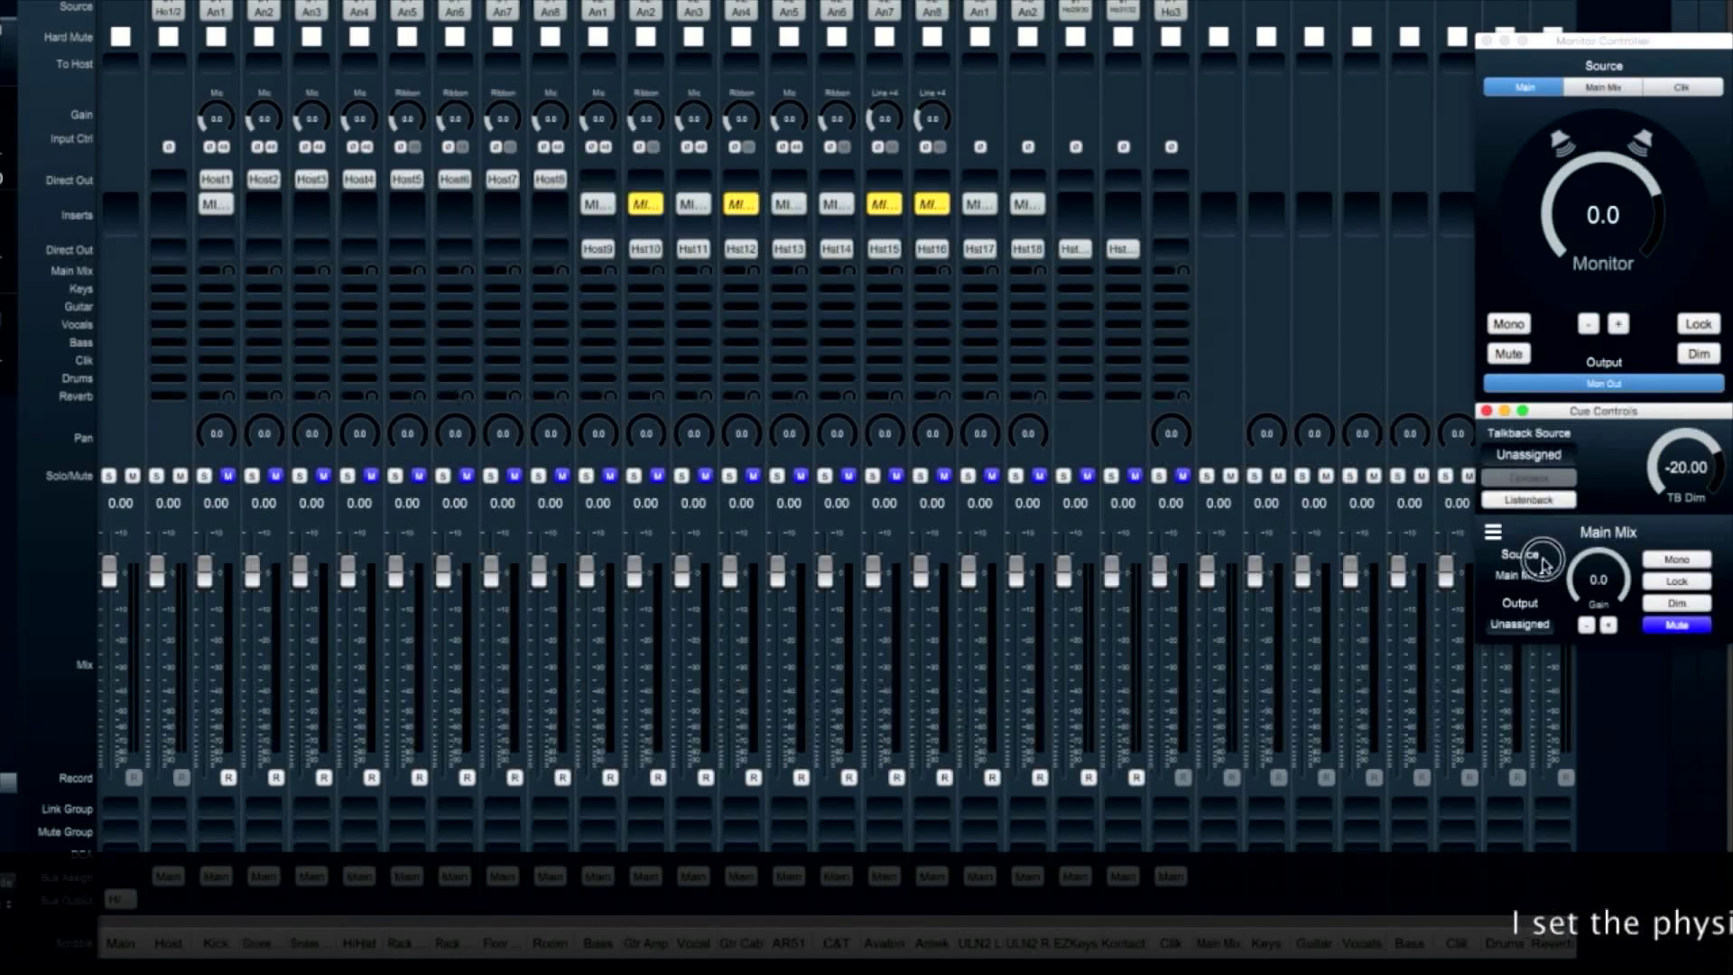
Route the Main Mix cue output to #2 ULN-8 Analog 1 and 2 and apply.
{"action": "left_click", "coordinate": [1541, 627]}
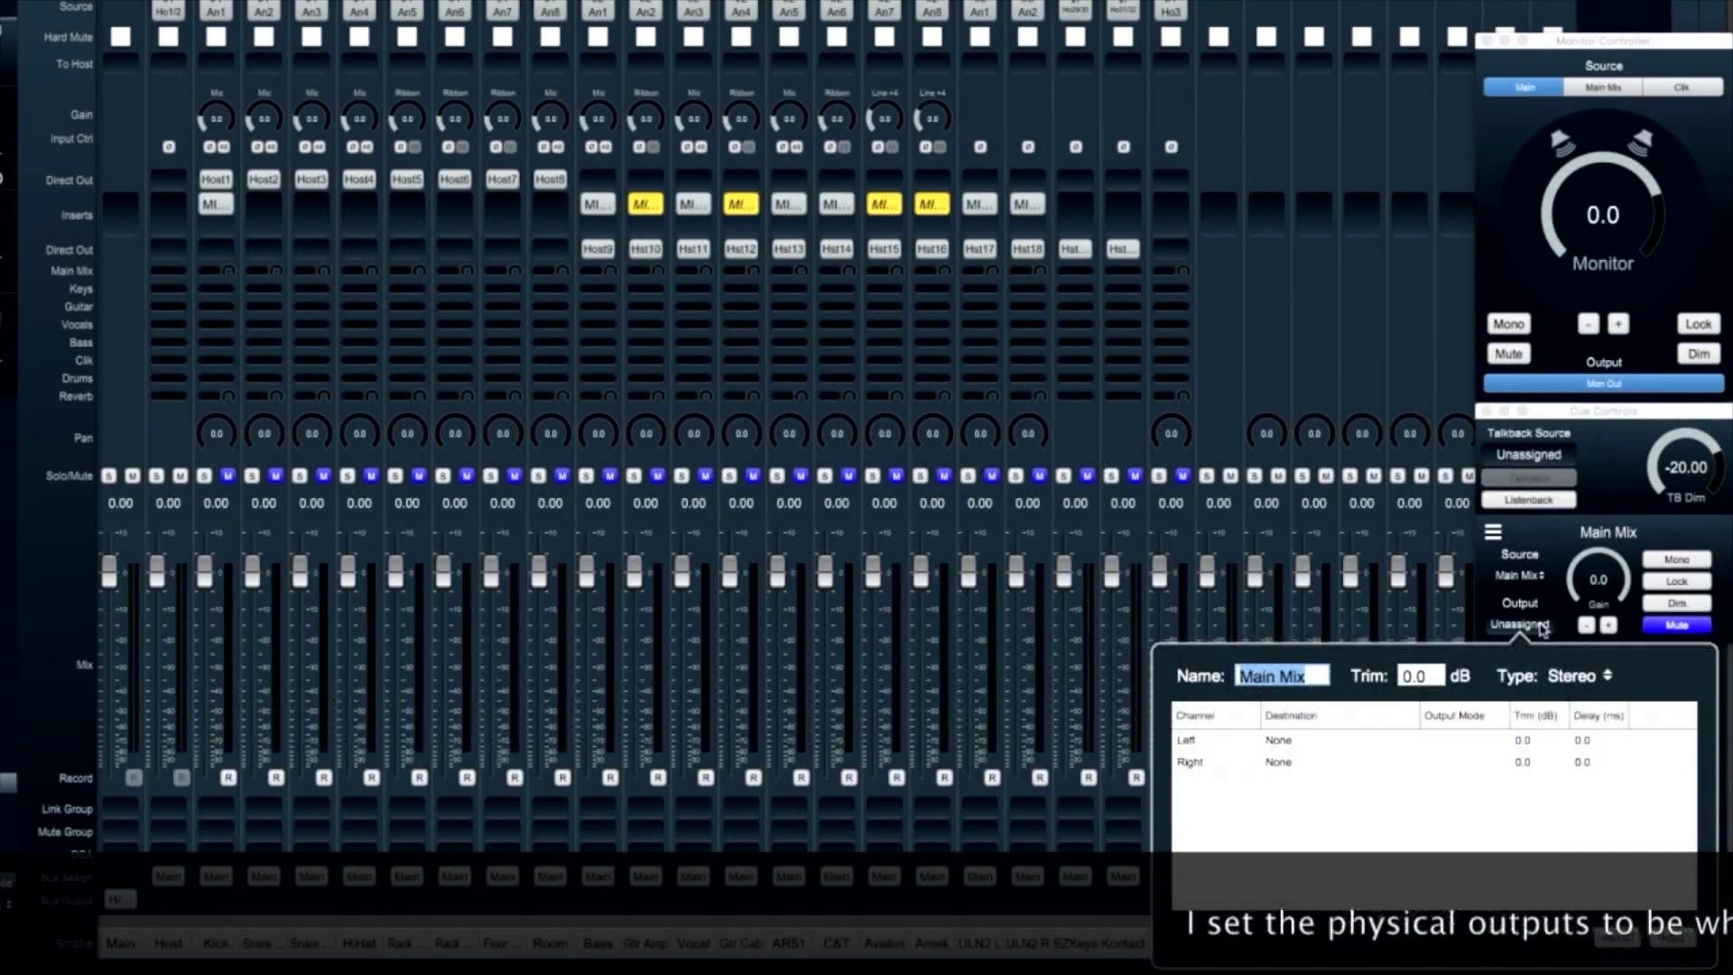
{"action": "left_click", "coordinate": [1278, 740]}
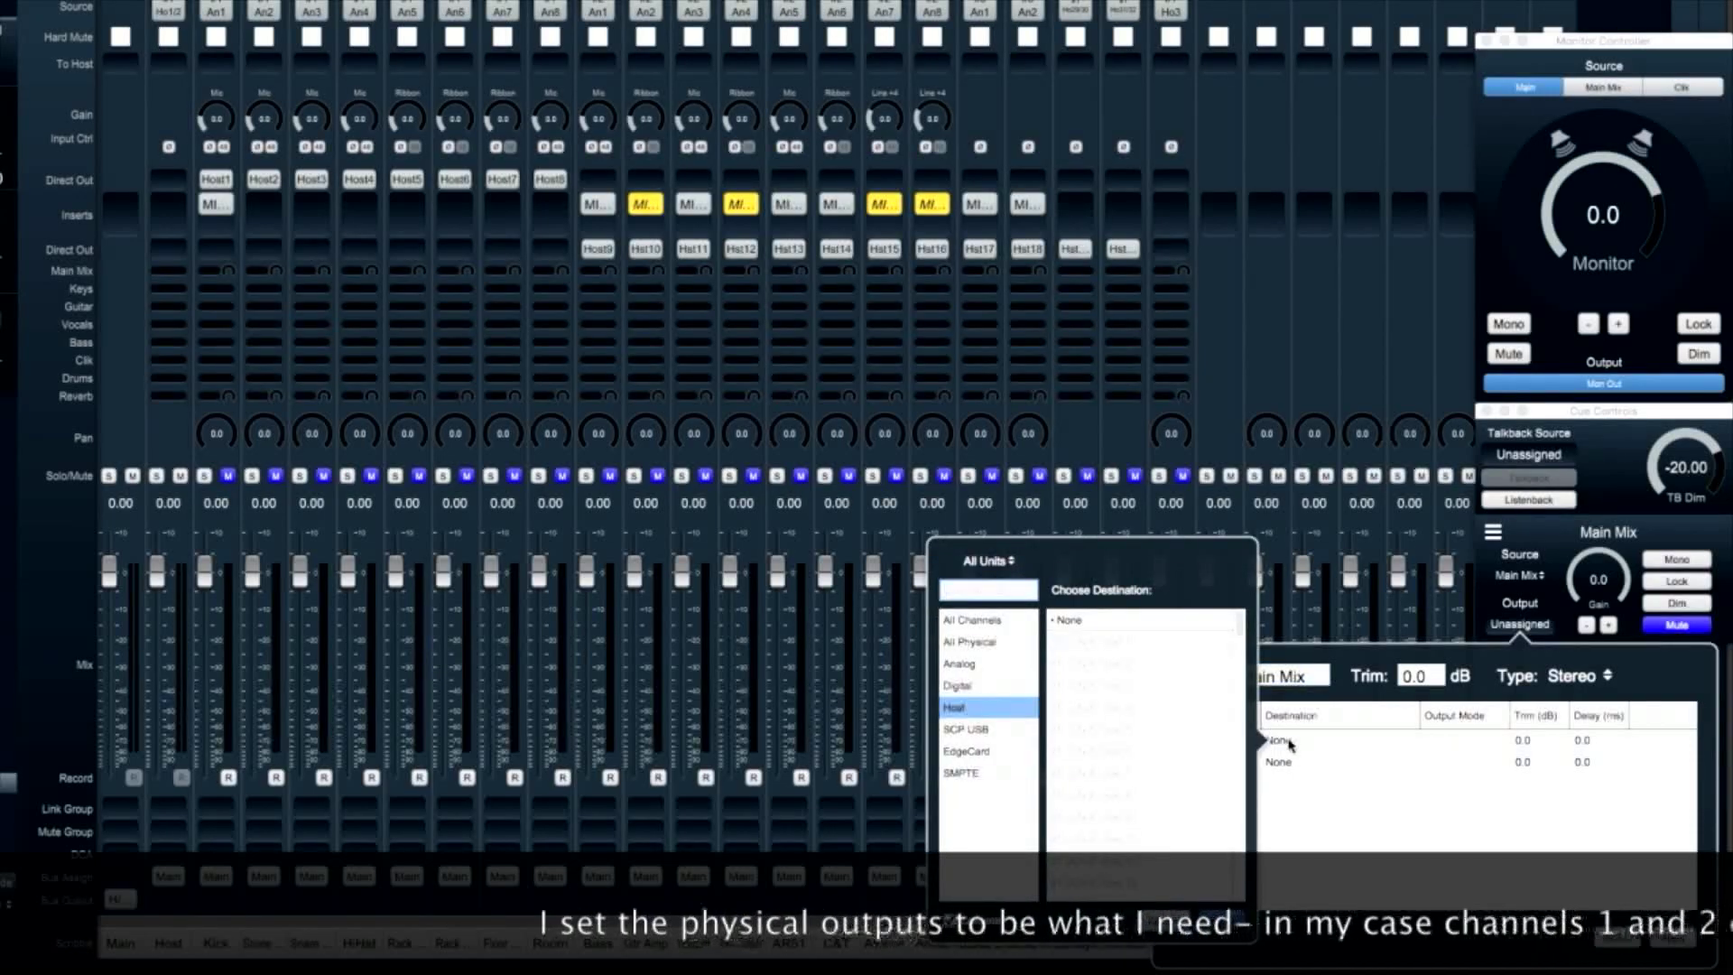
{"action": "left_click", "coordinate": [961, 664]}
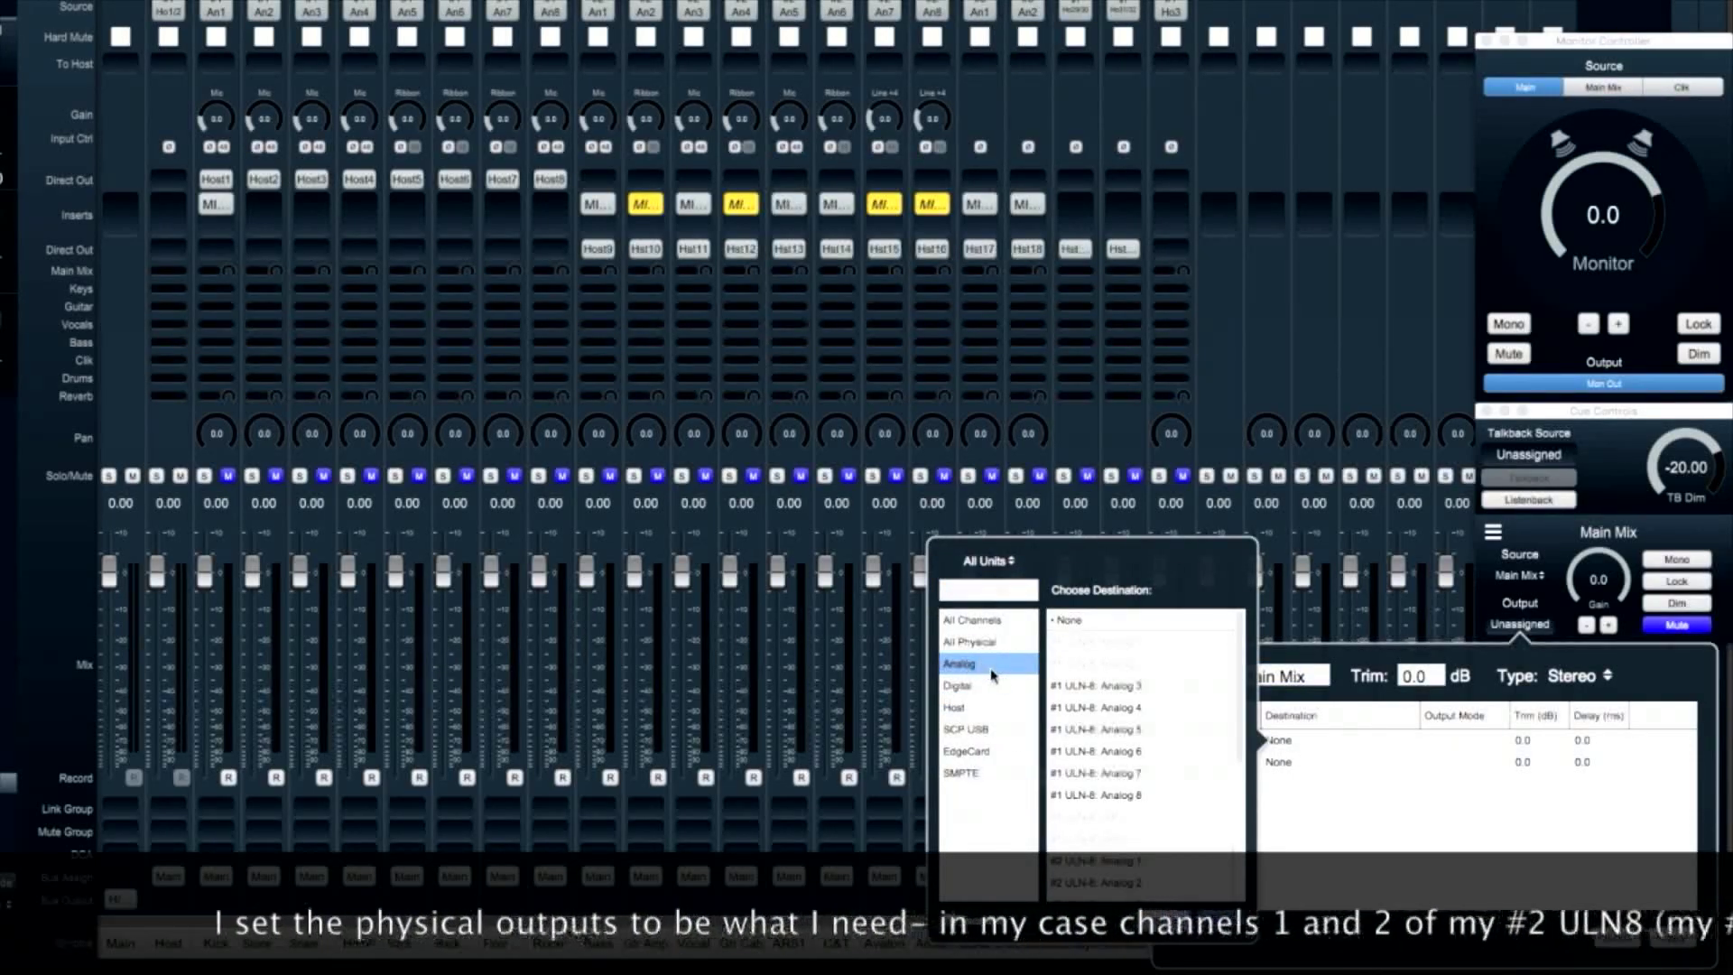
{"action": "scroll", "coordinate": [1153, 854], "scroll_direction": "down", "scroll_amount": 2}
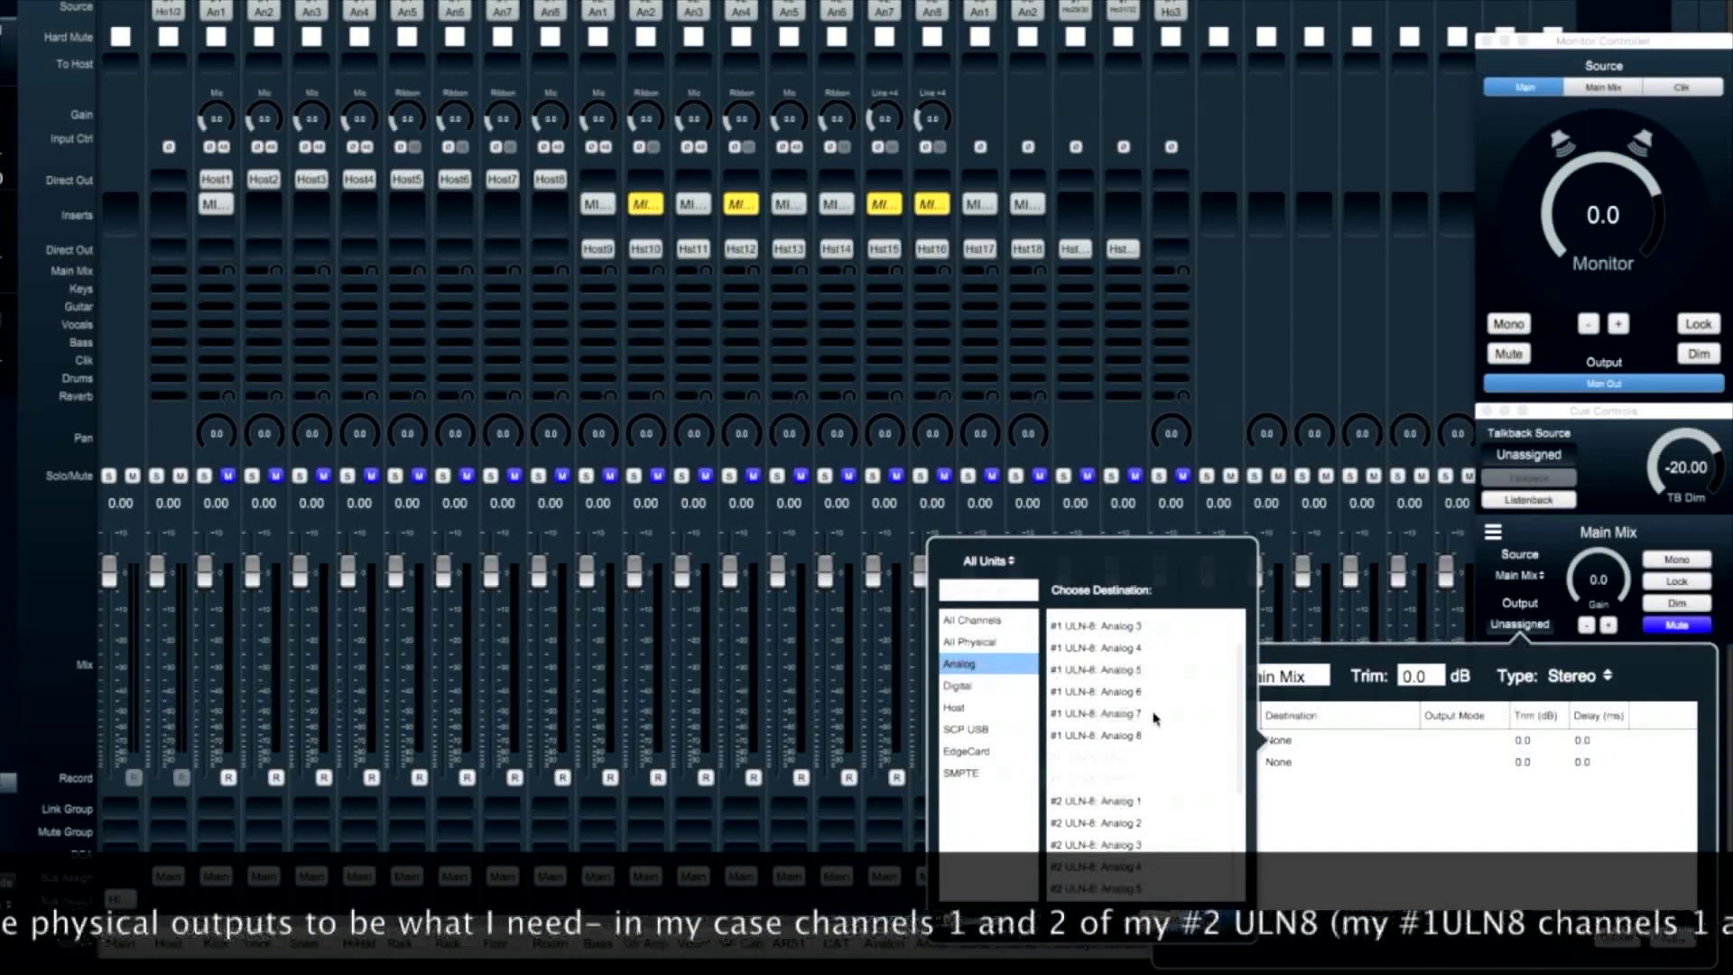
{"action": "scroll", "coordinate": [1173, 647], "scroll_direction": "up", "scroll_amount": 2}
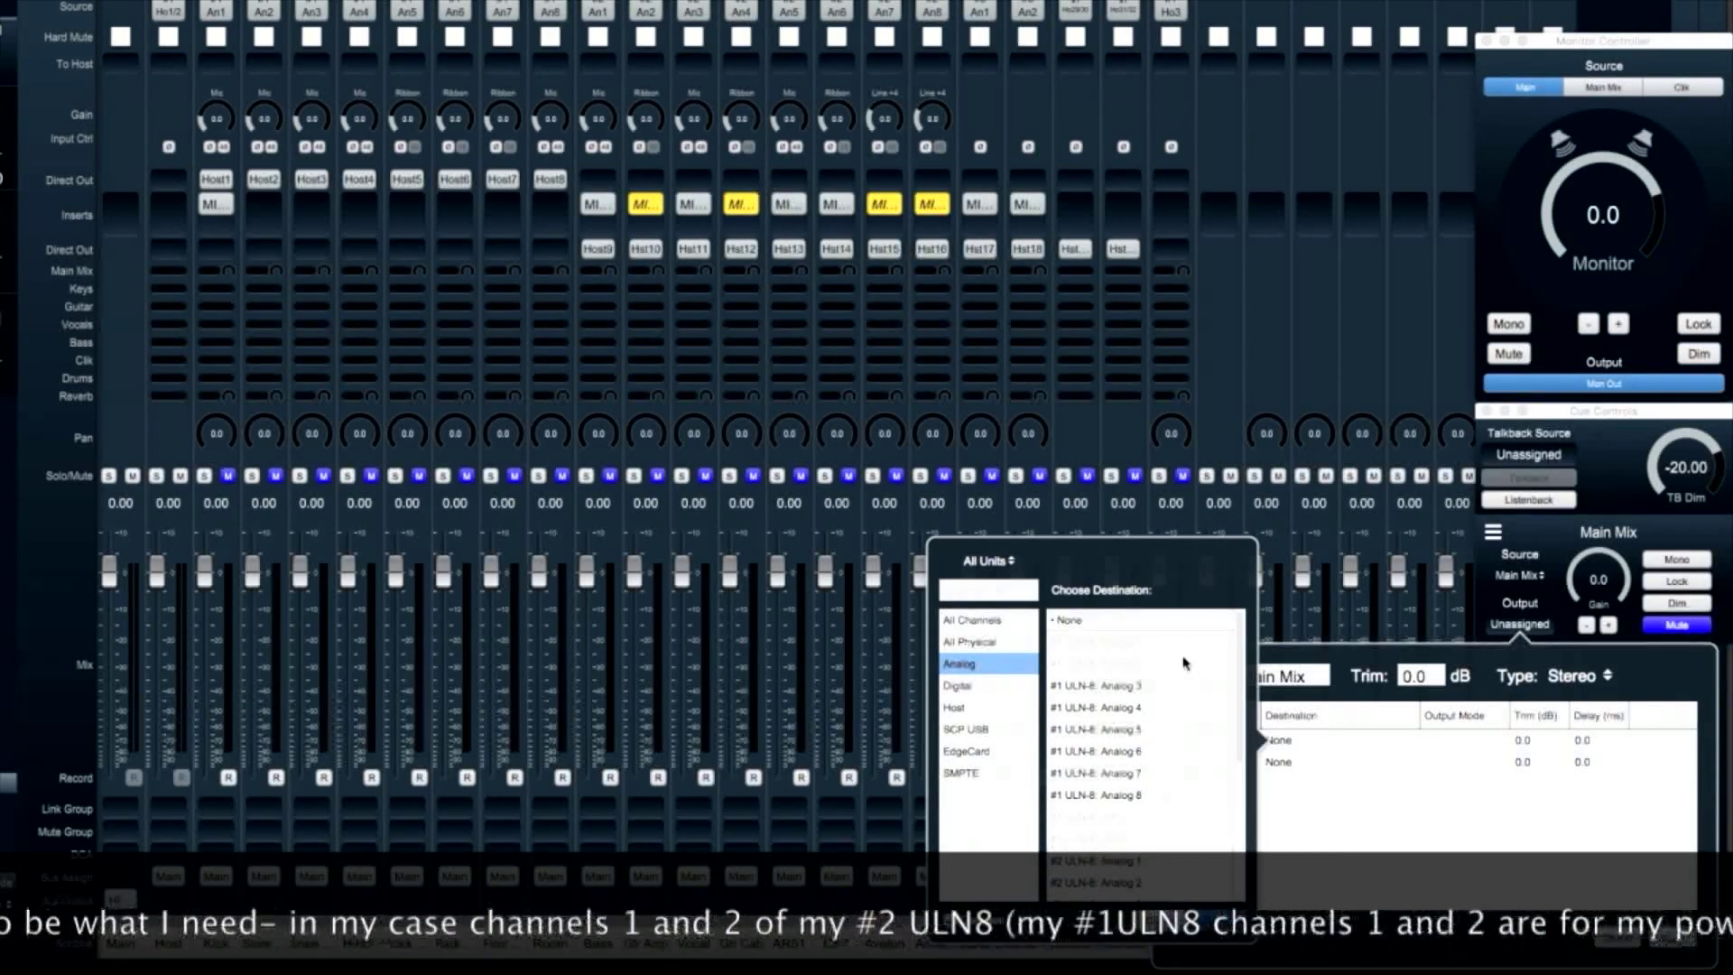
{"action": "scroll", "coordinate": [1160, 845], "scroll_direction": "down", "scroll_amount": 2}
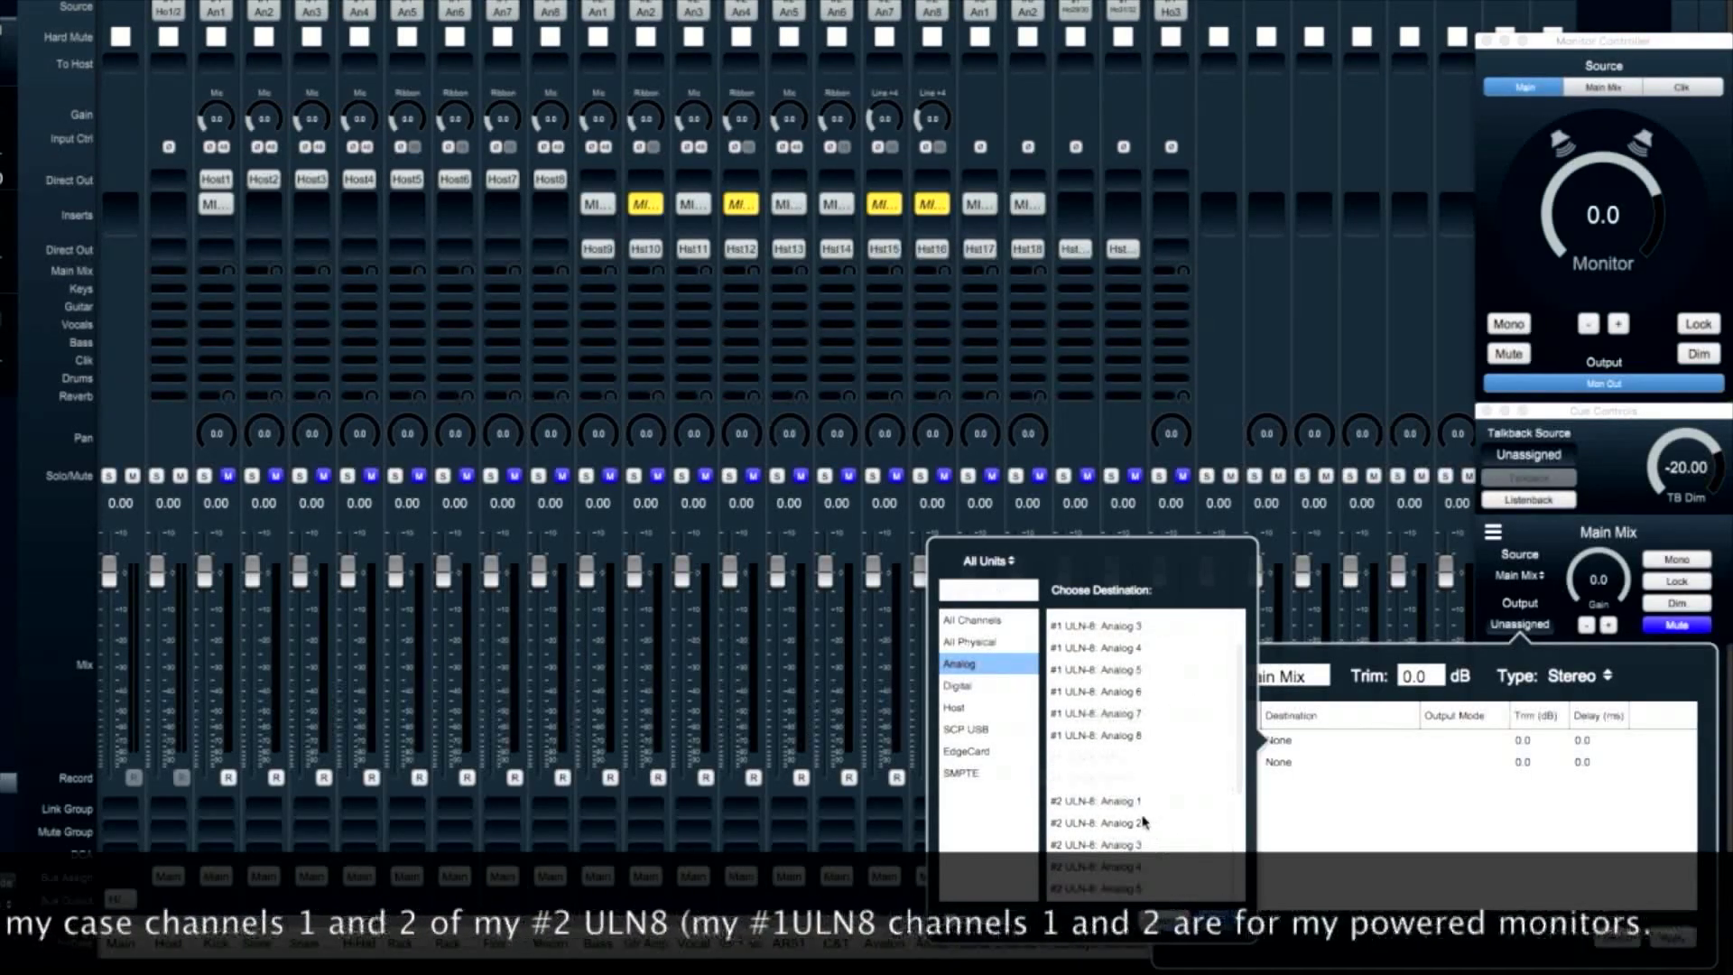
{"action": "left_click", "coordinate": [1140, 810]}
{"action": "key", "text": "Return"}
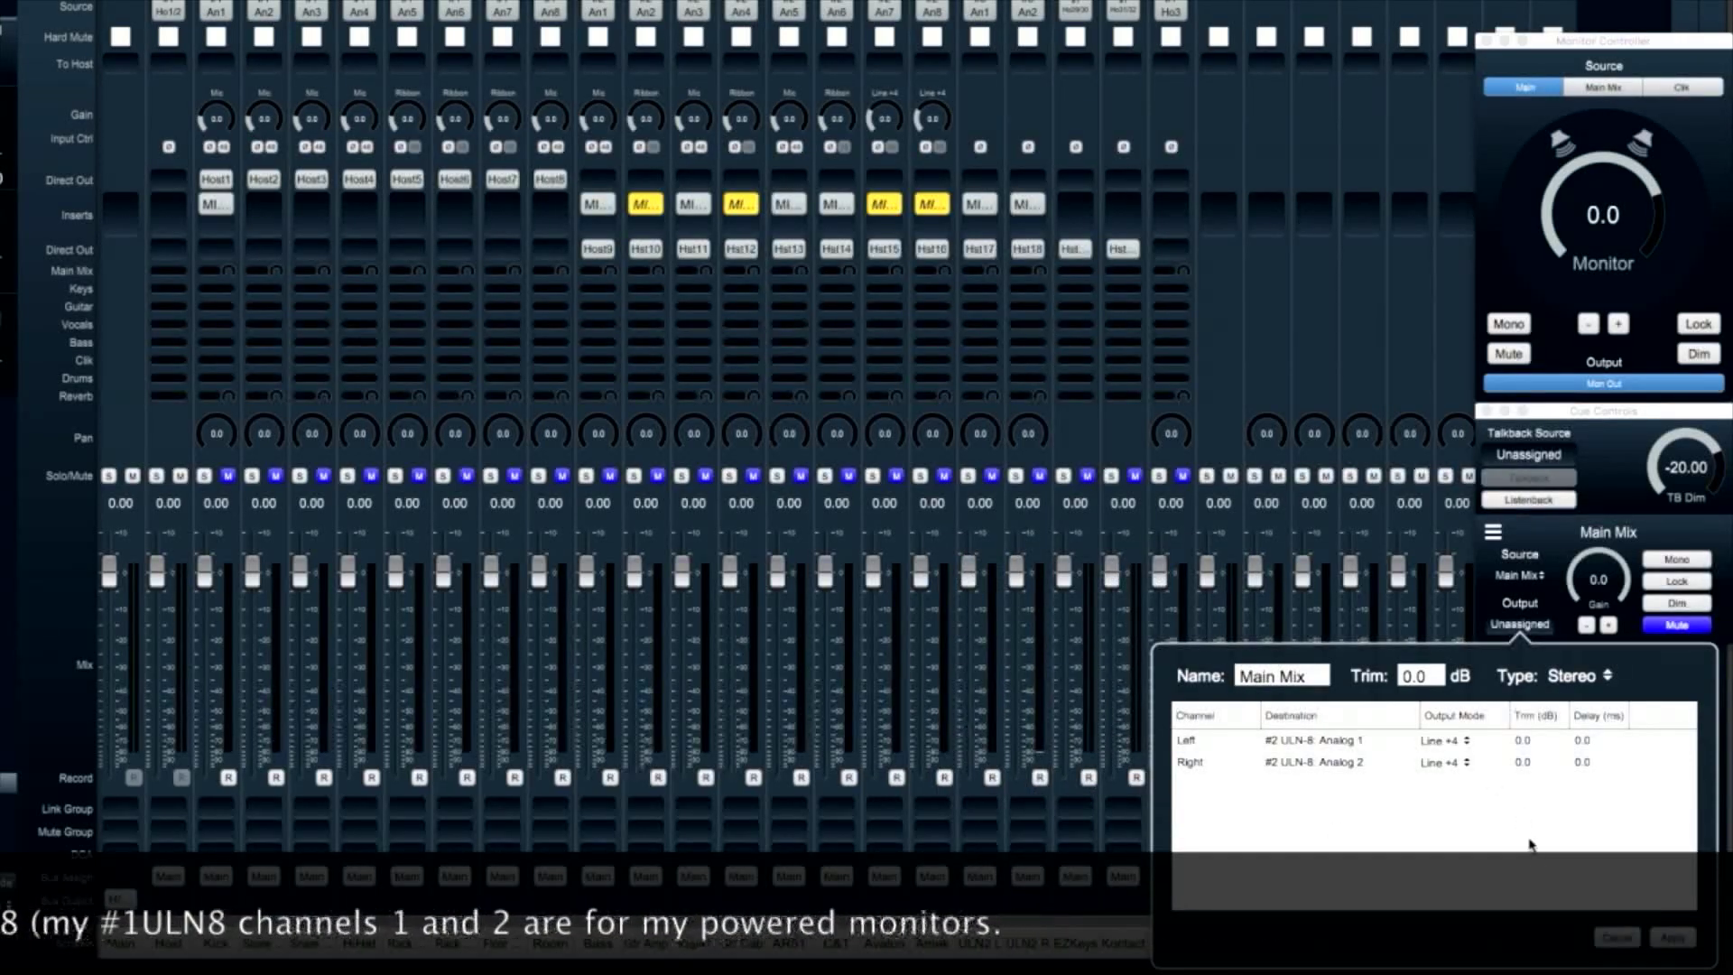
{"action": "left_click", "coordinate": [1671, 939]}
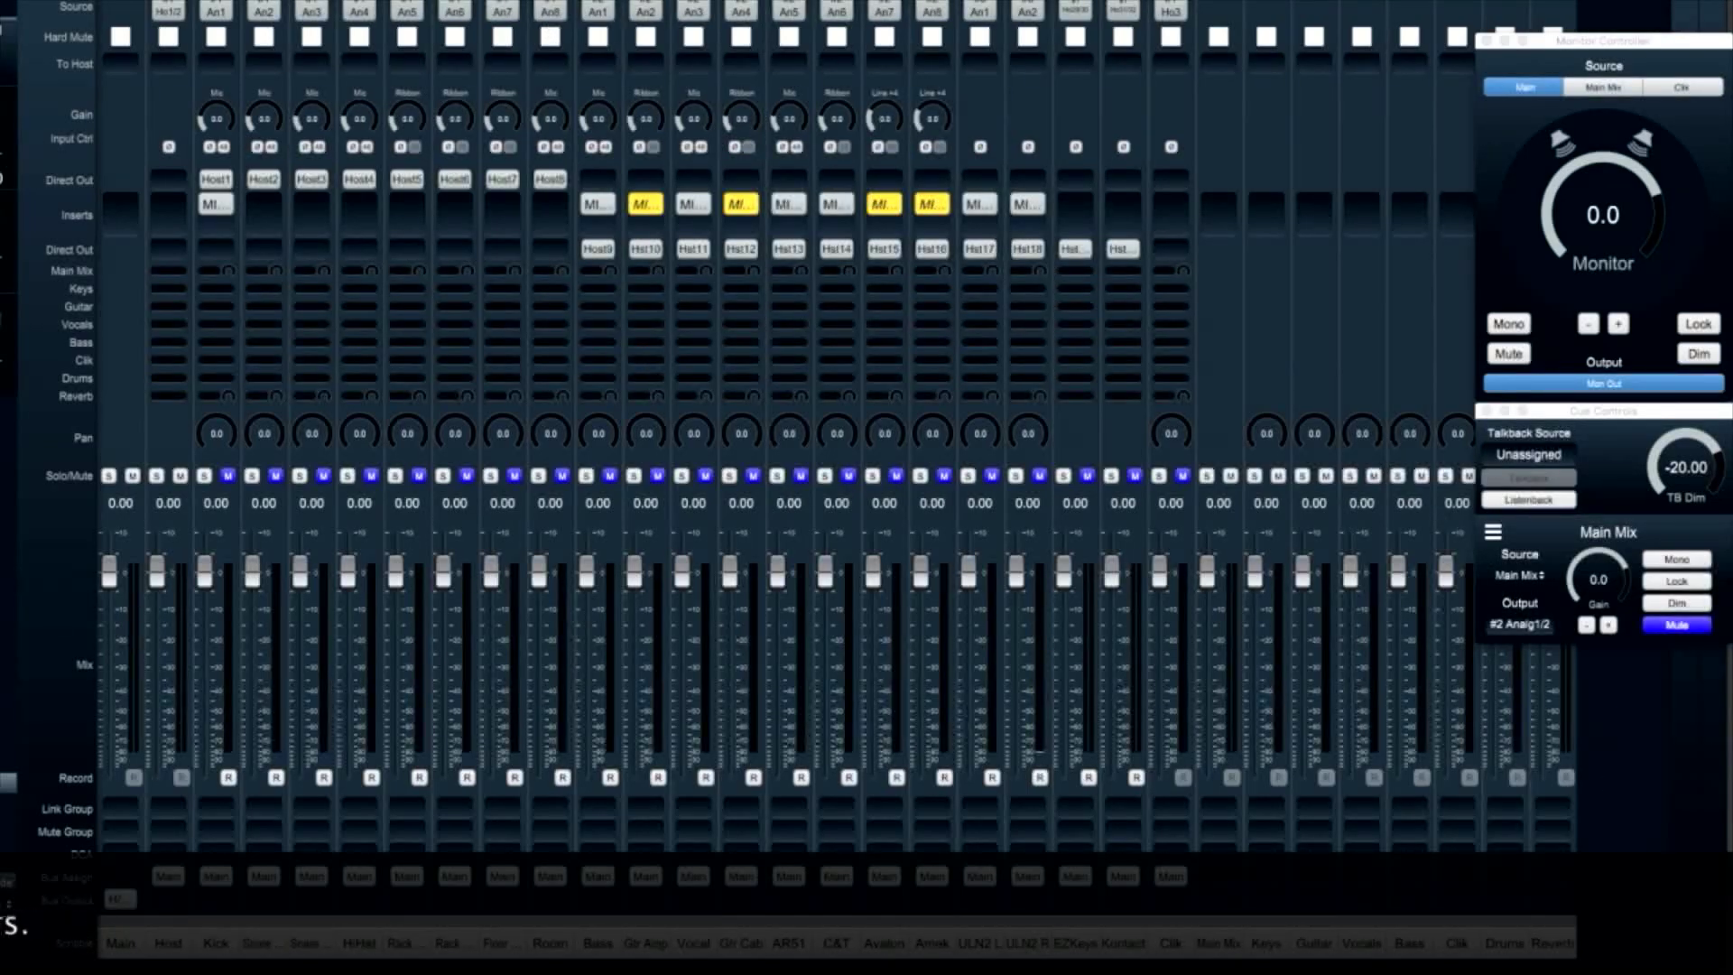
Add a second cue control named 'Clik' sourced from the Clik bus.
{"action": "left_click", "coordinate": [451, 113]}
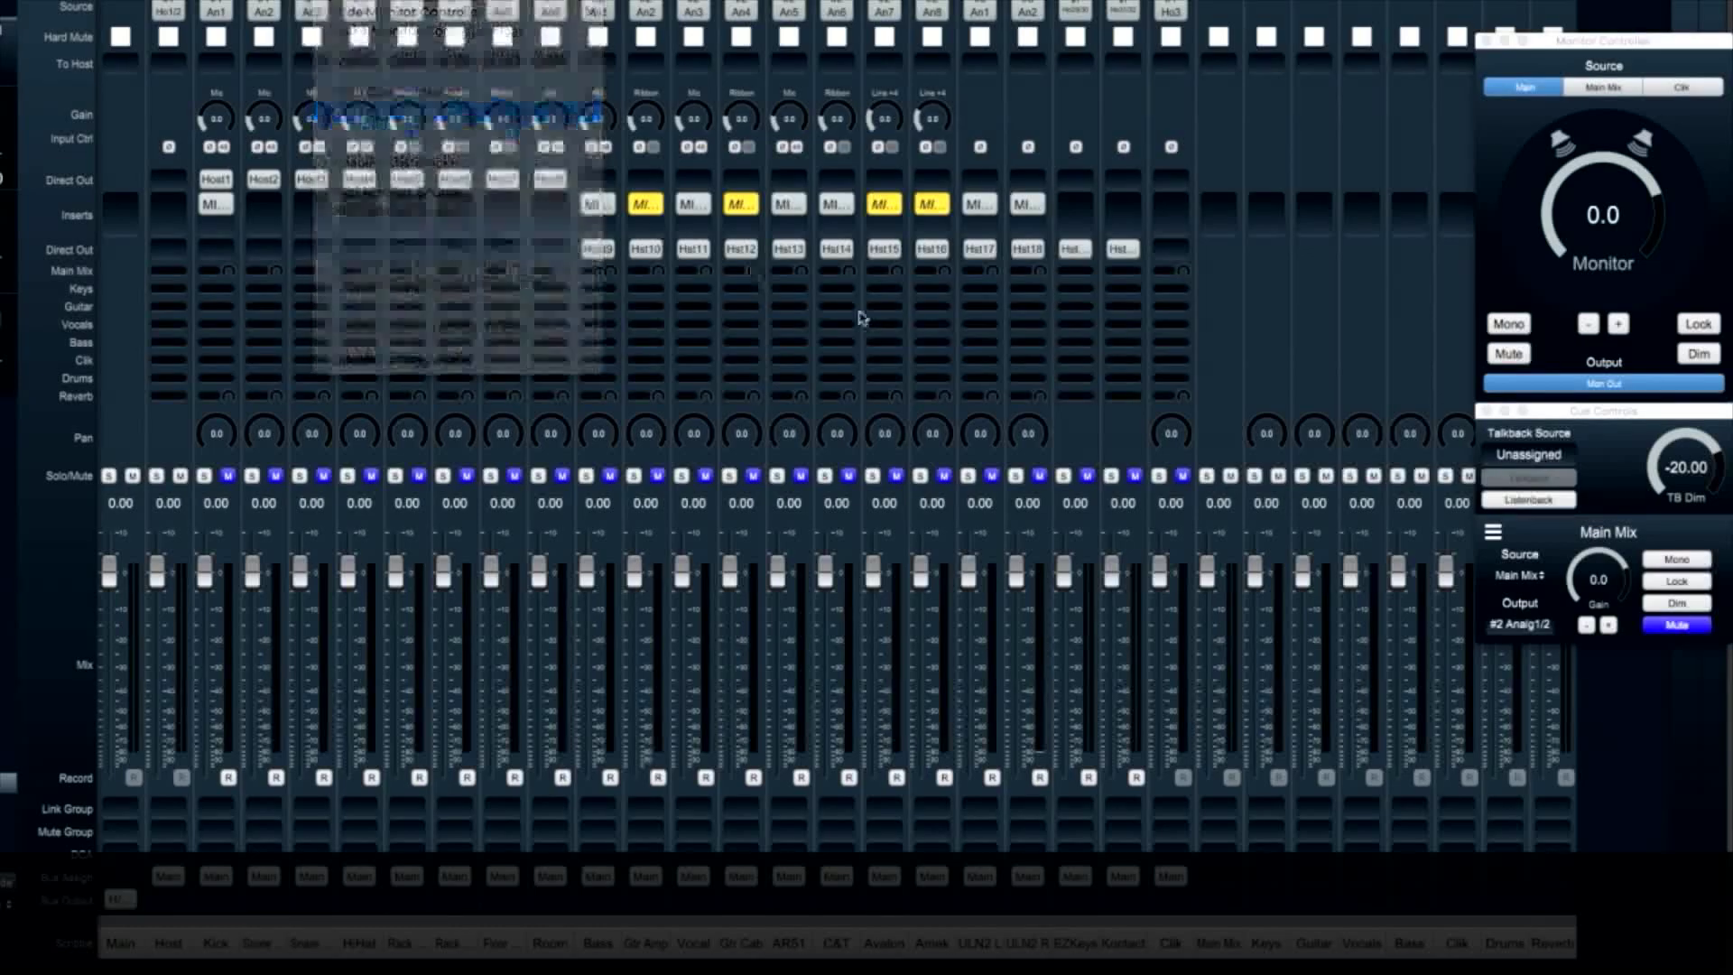
{"action": "double_click", "coordinate": [1614, 661]}
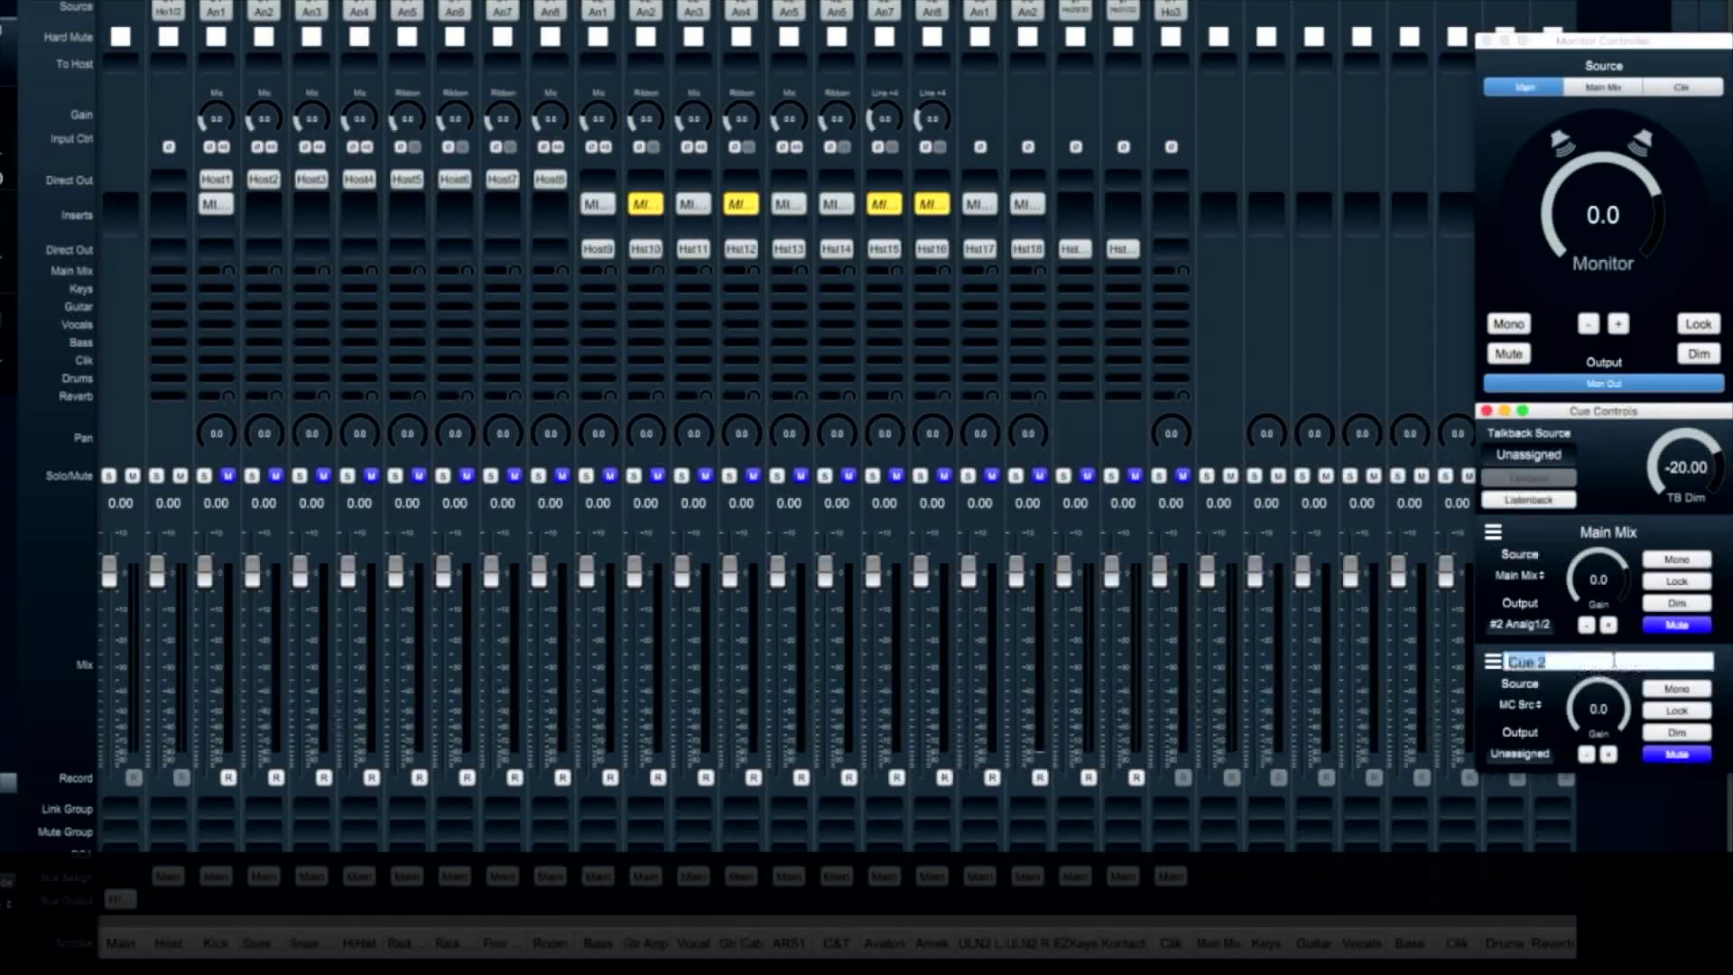
{"action": "type", "text": "Clik"}
{"action": "key", "text": "Return"}
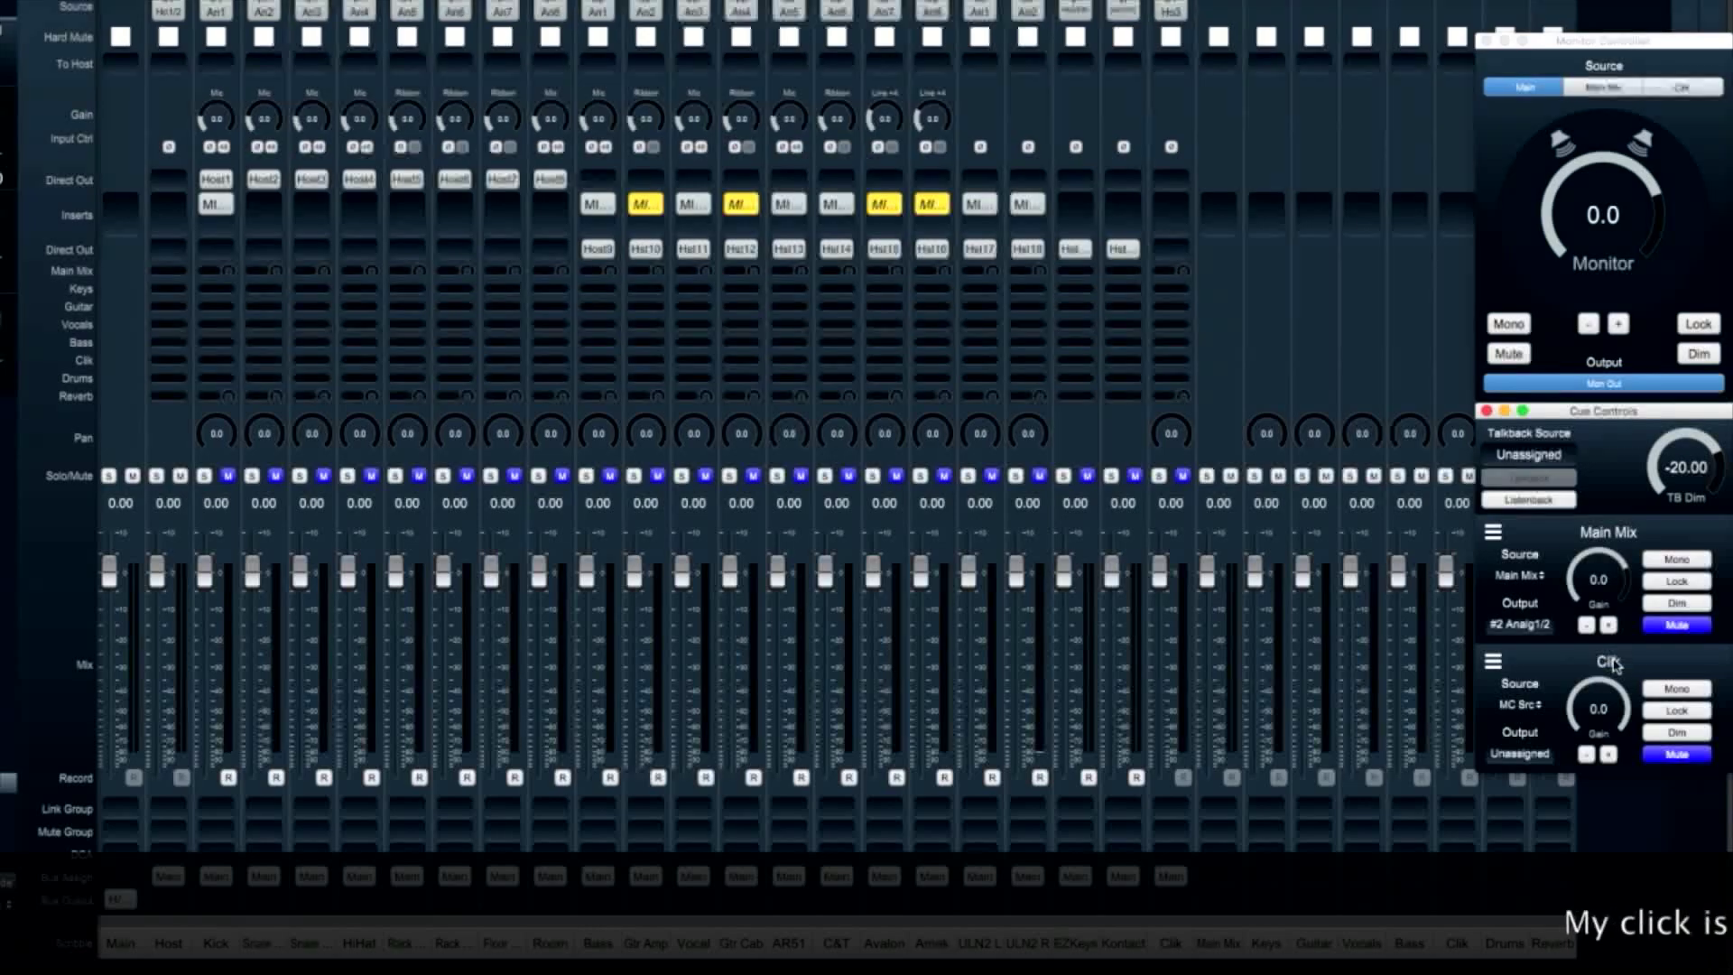
{"action": "left_click", "coordinate": [1528, 706]}
{"action": "left_click", "coordinate": [1529, 759]}
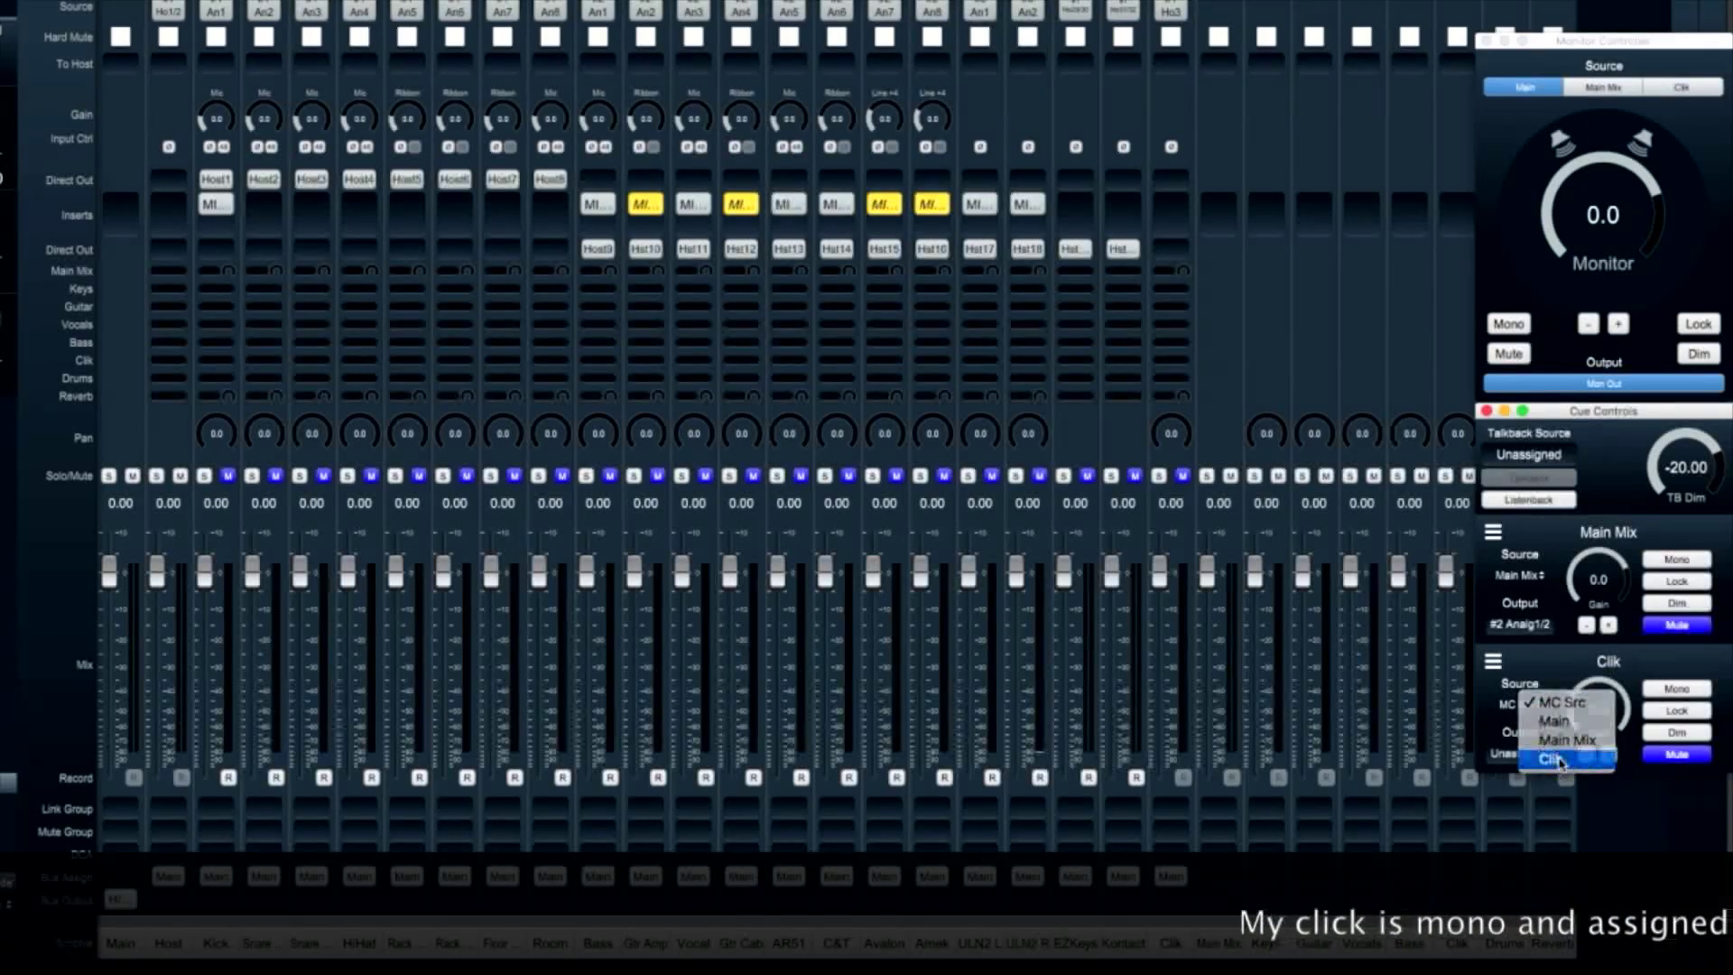
Make the Clik cue output mono to #1 ULN-8 Analog 7 and apply.
{"action": "left_click", "coordinate": [1524, 755]}
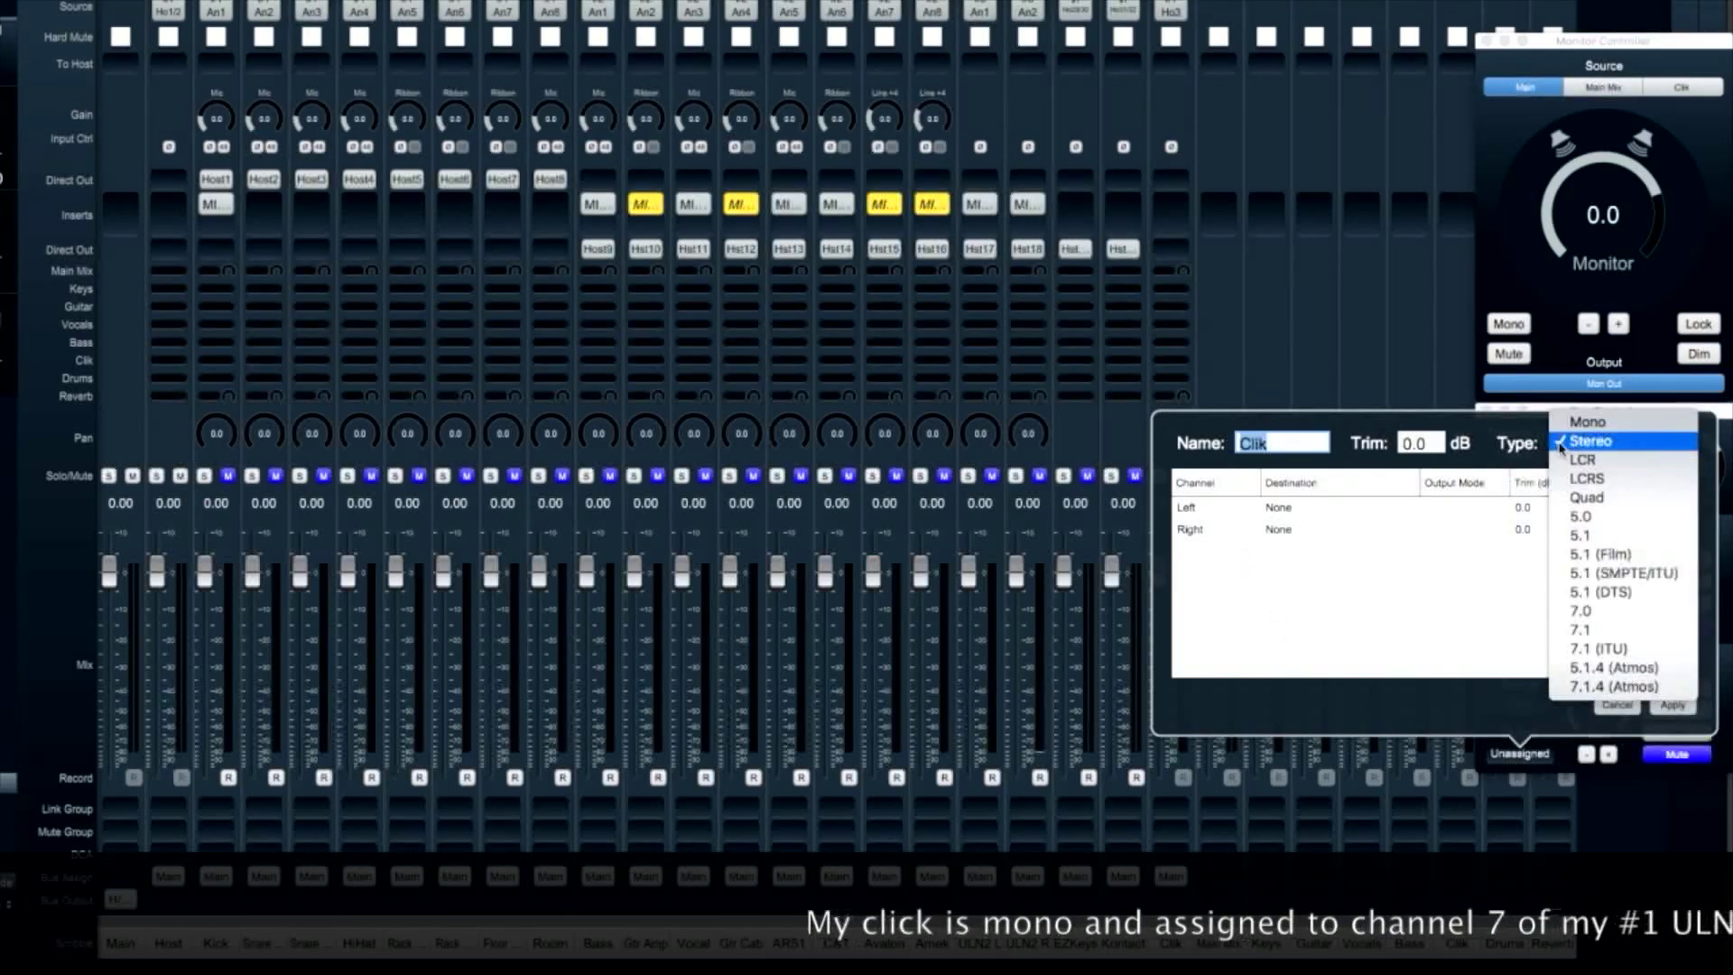
{"action": "left_click", "coordinate": [1587, 422]}
{"action": "left_click", "coordinate": [1285, 510]}
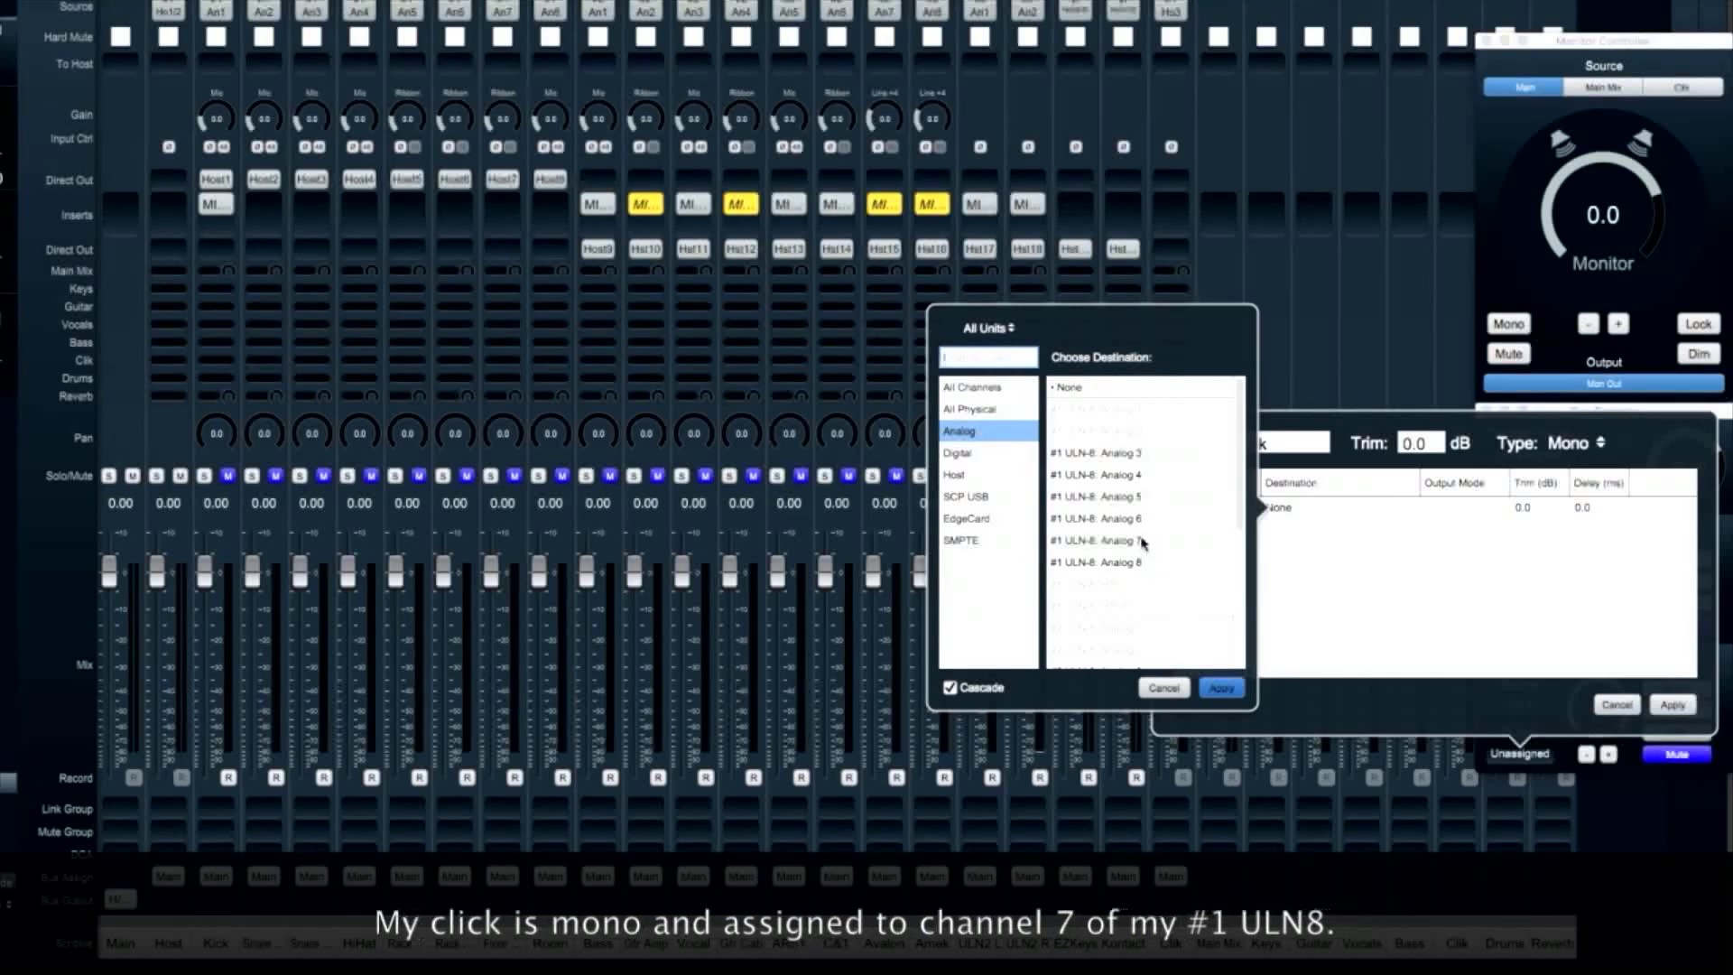
{"action": "left_click", "coordinate": [1142, 542]}
{"action": "left_click", "coordinate": [1220, 689]}
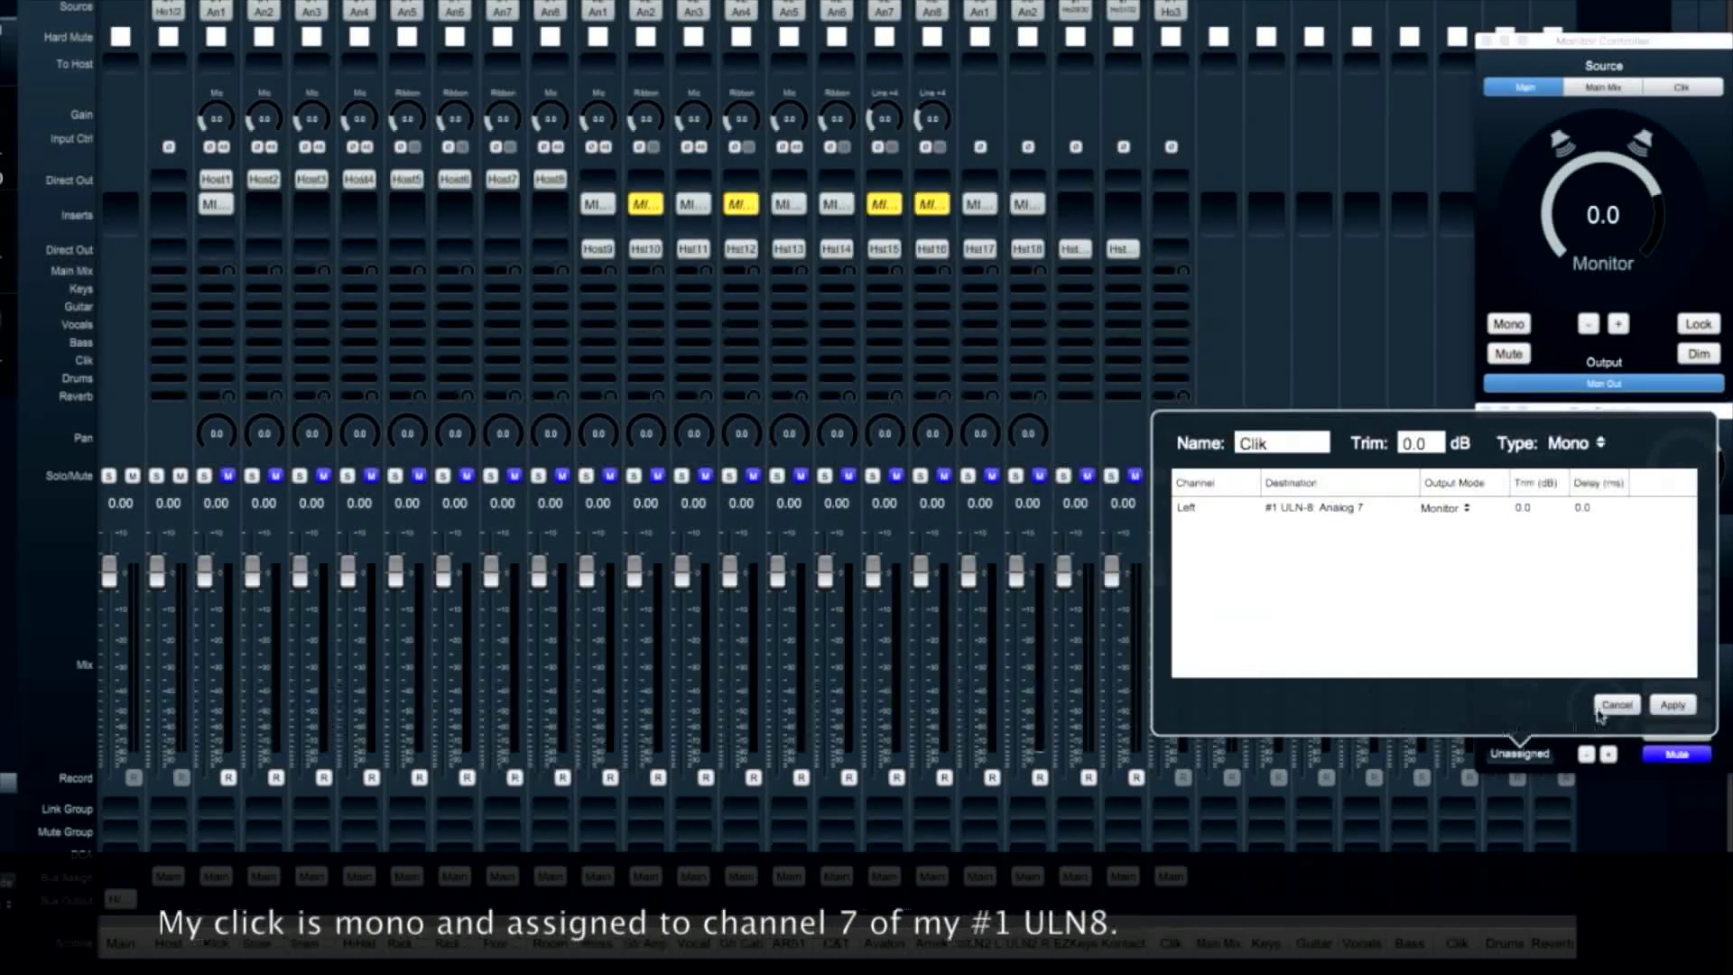
{"action": "left_click", "coordinate": [1671, 704]}
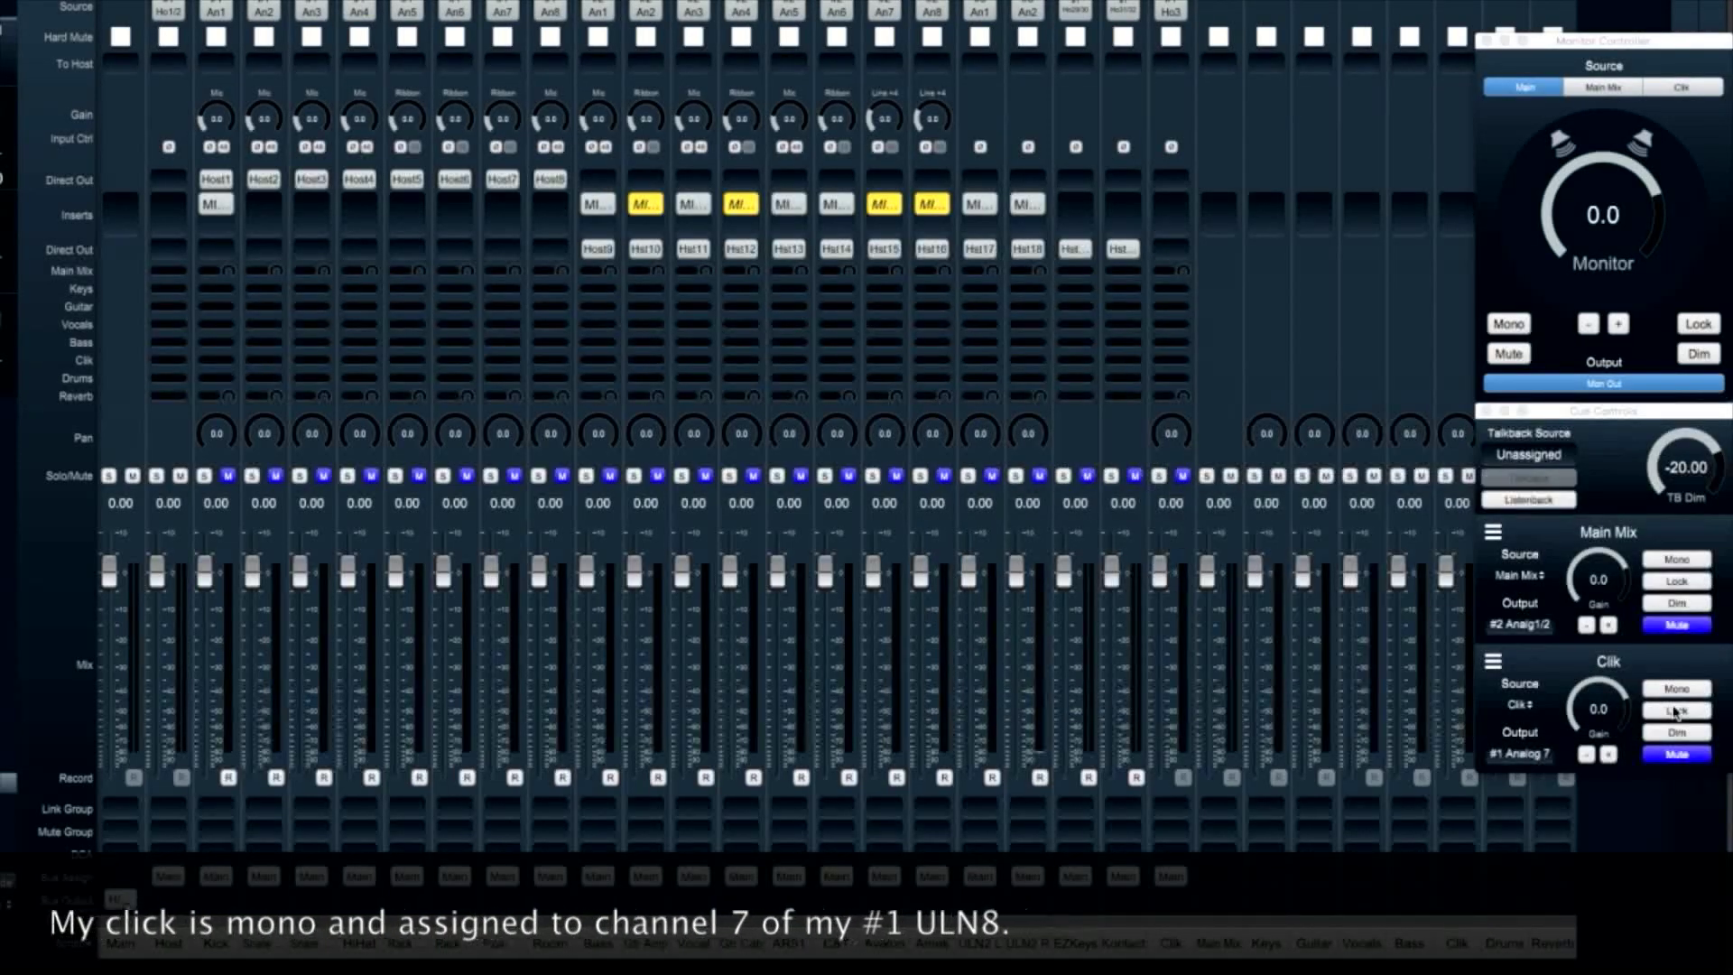
Assign the Keys and Guitar bus outputs and route Vocals to #1 ULN-8 Analog 5.
{"action": "left_click", "coordinate": [1267, 902]}
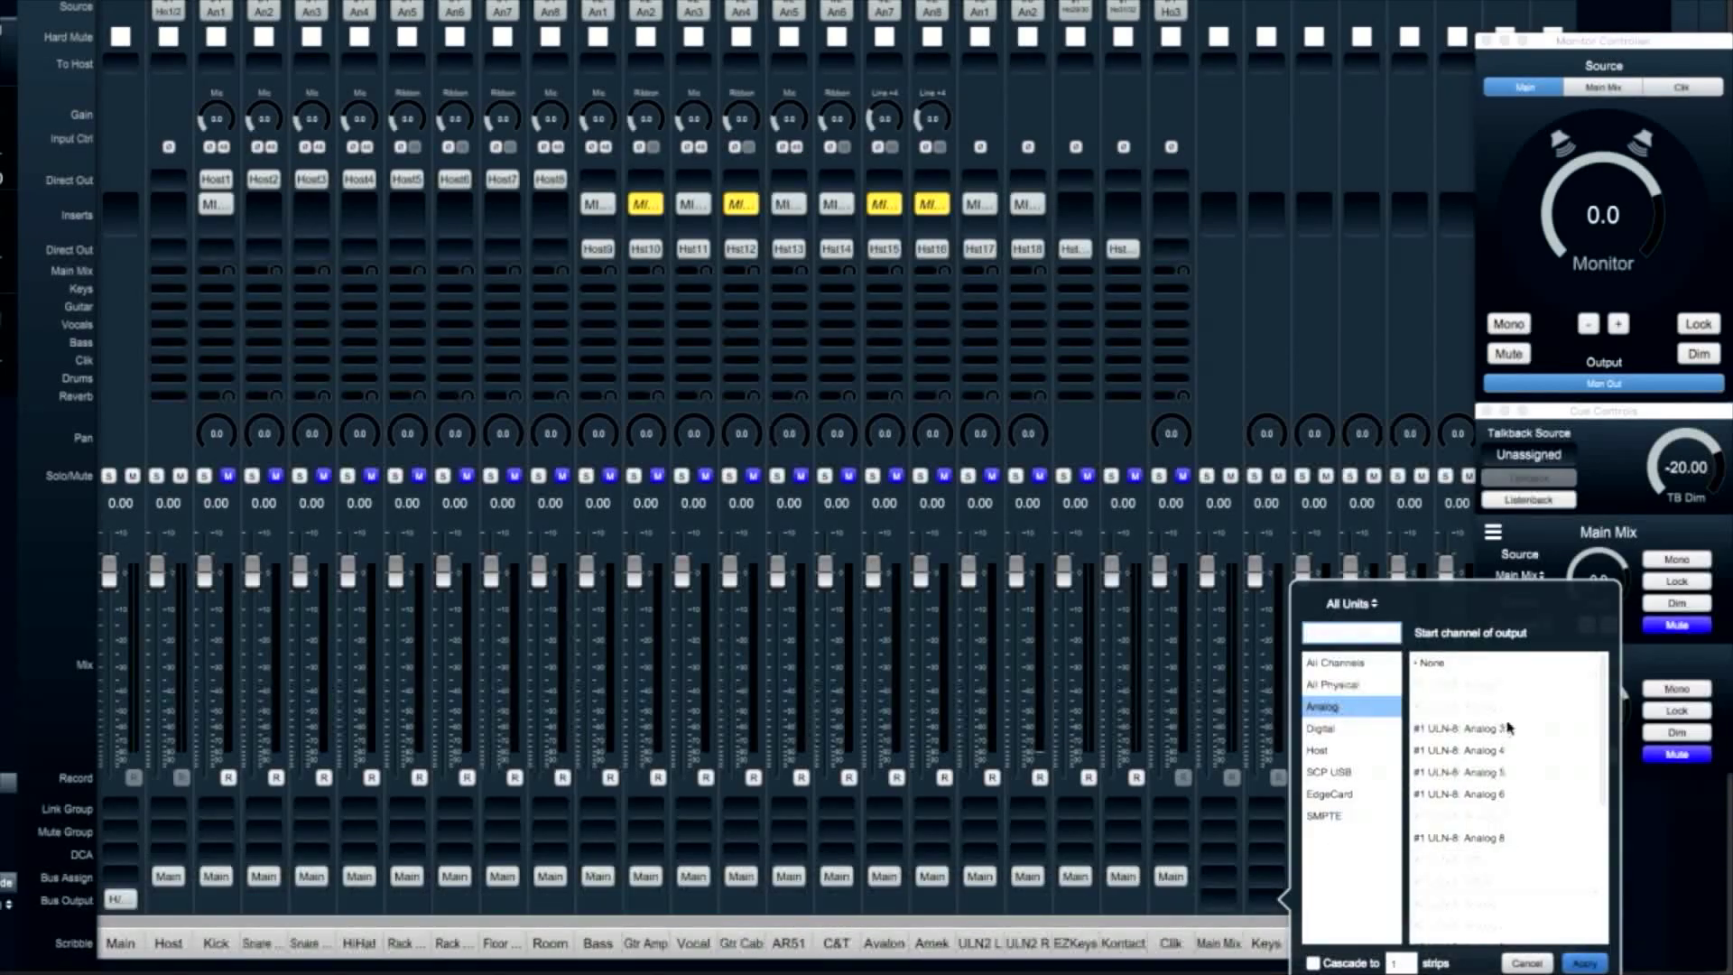
{"action": "left_click", "coordinate": [1579, 964]}
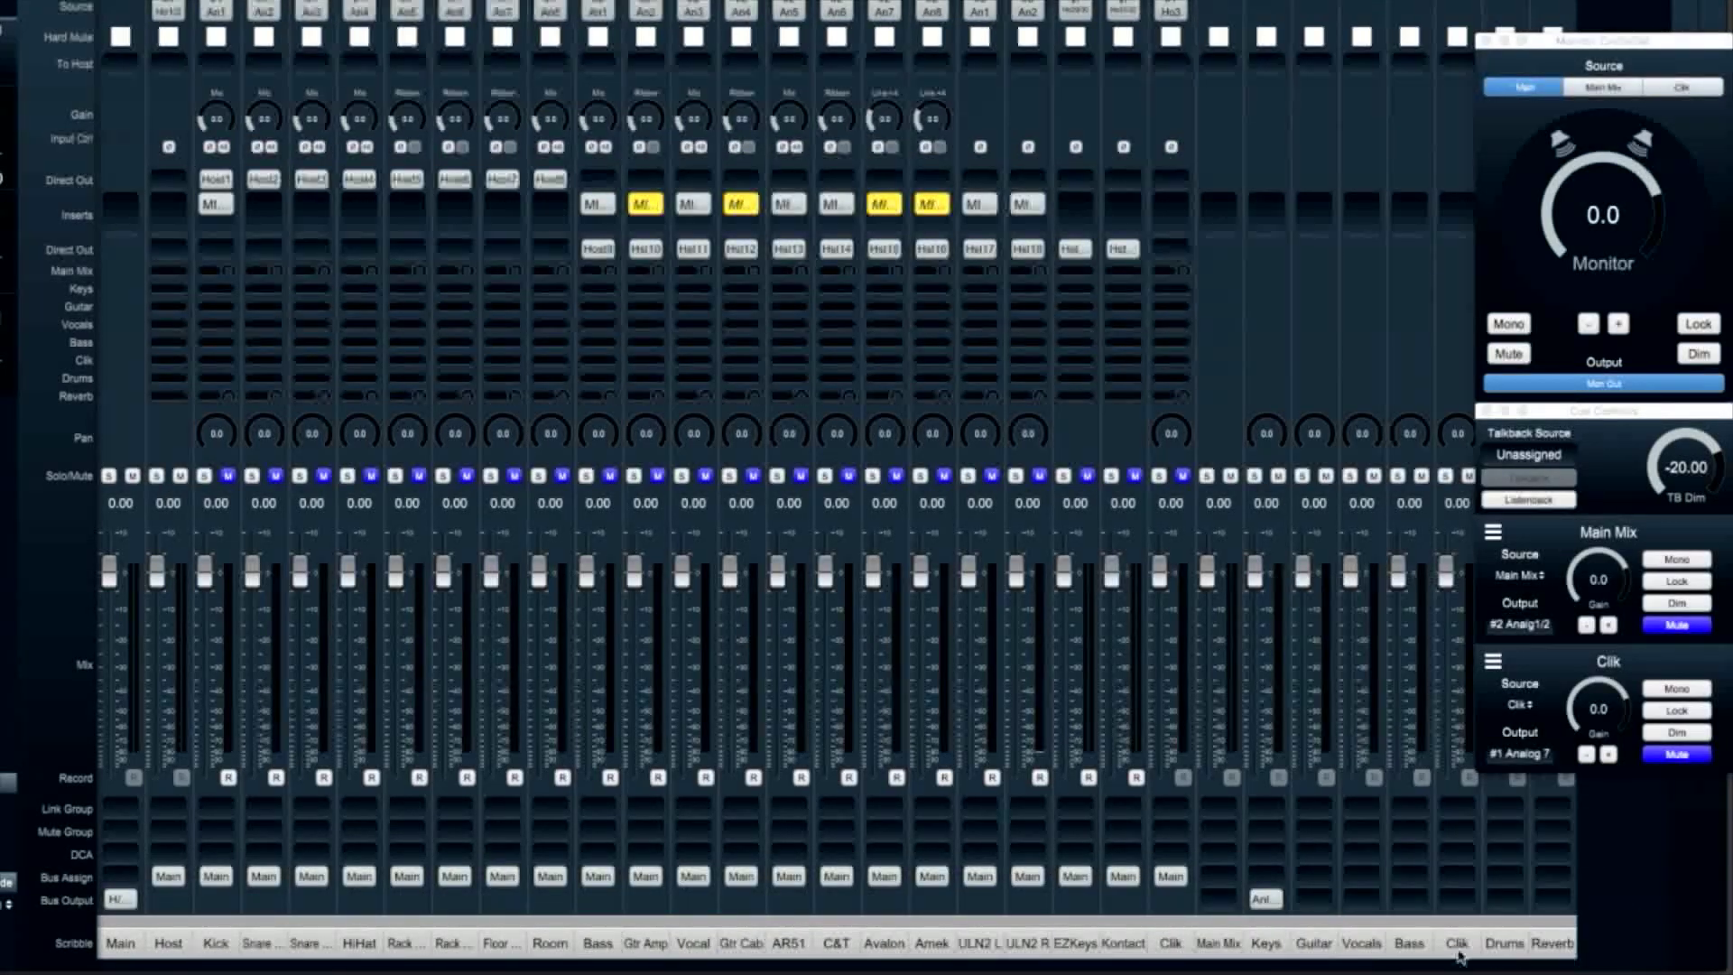
{"action": "left_click", "coordinate": [1309, 903]}
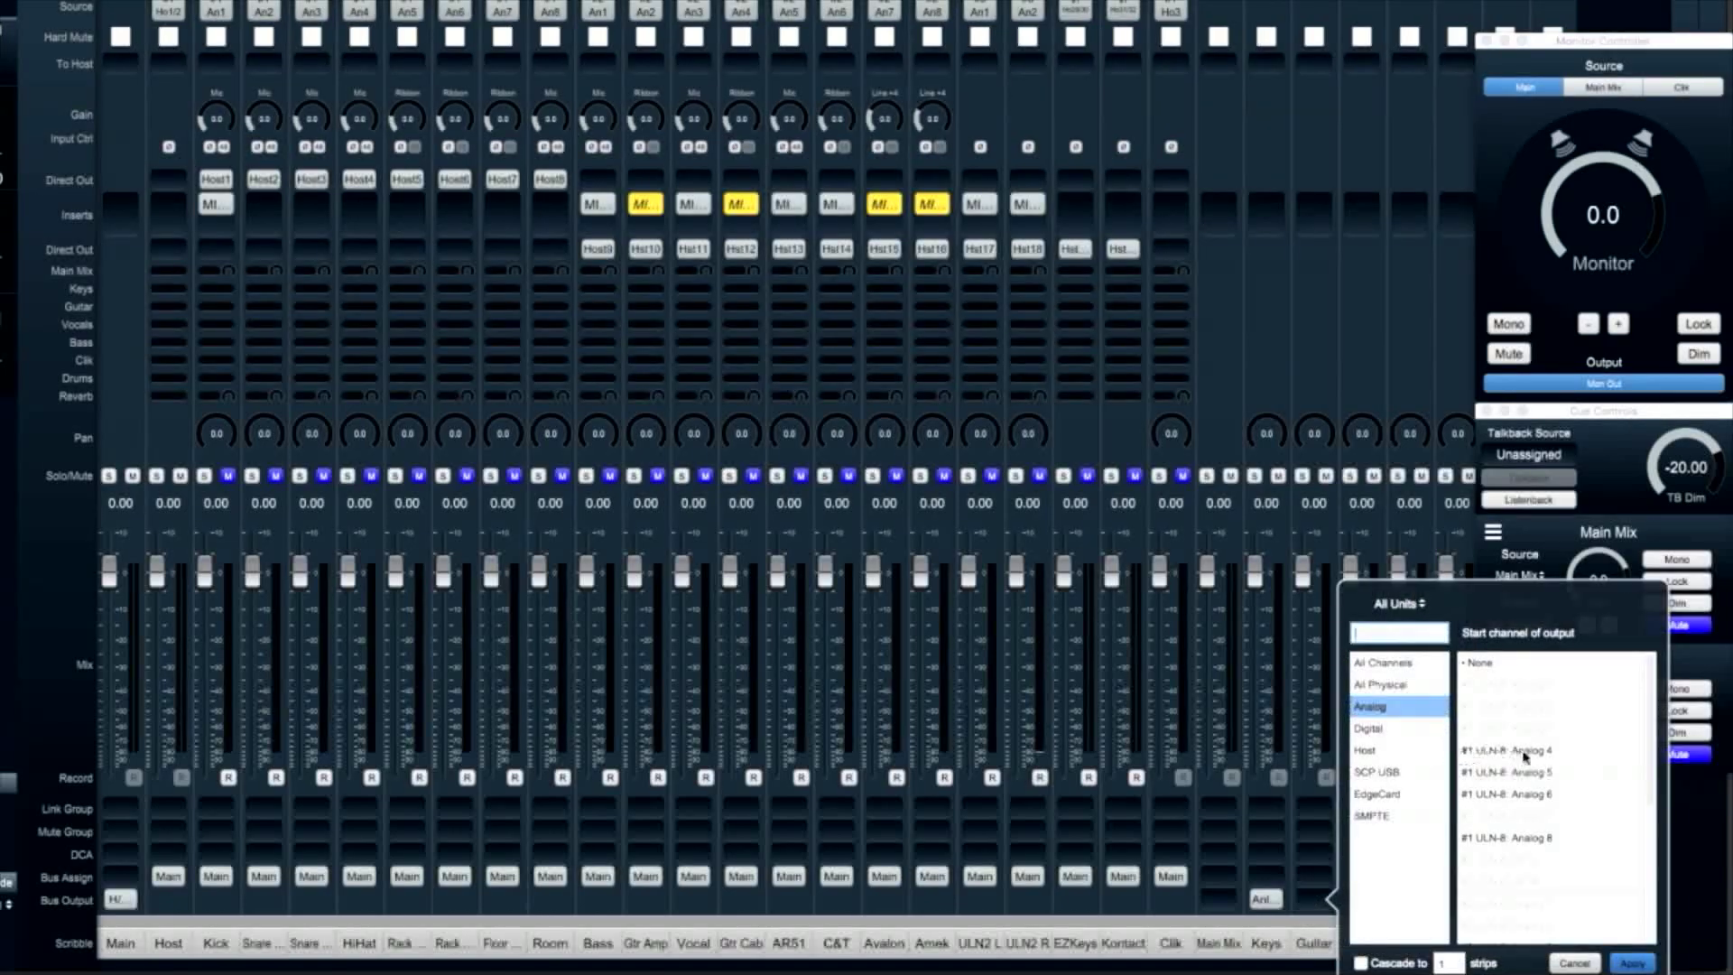
{"action": "left_click", "coordinate": [1638, 964]}
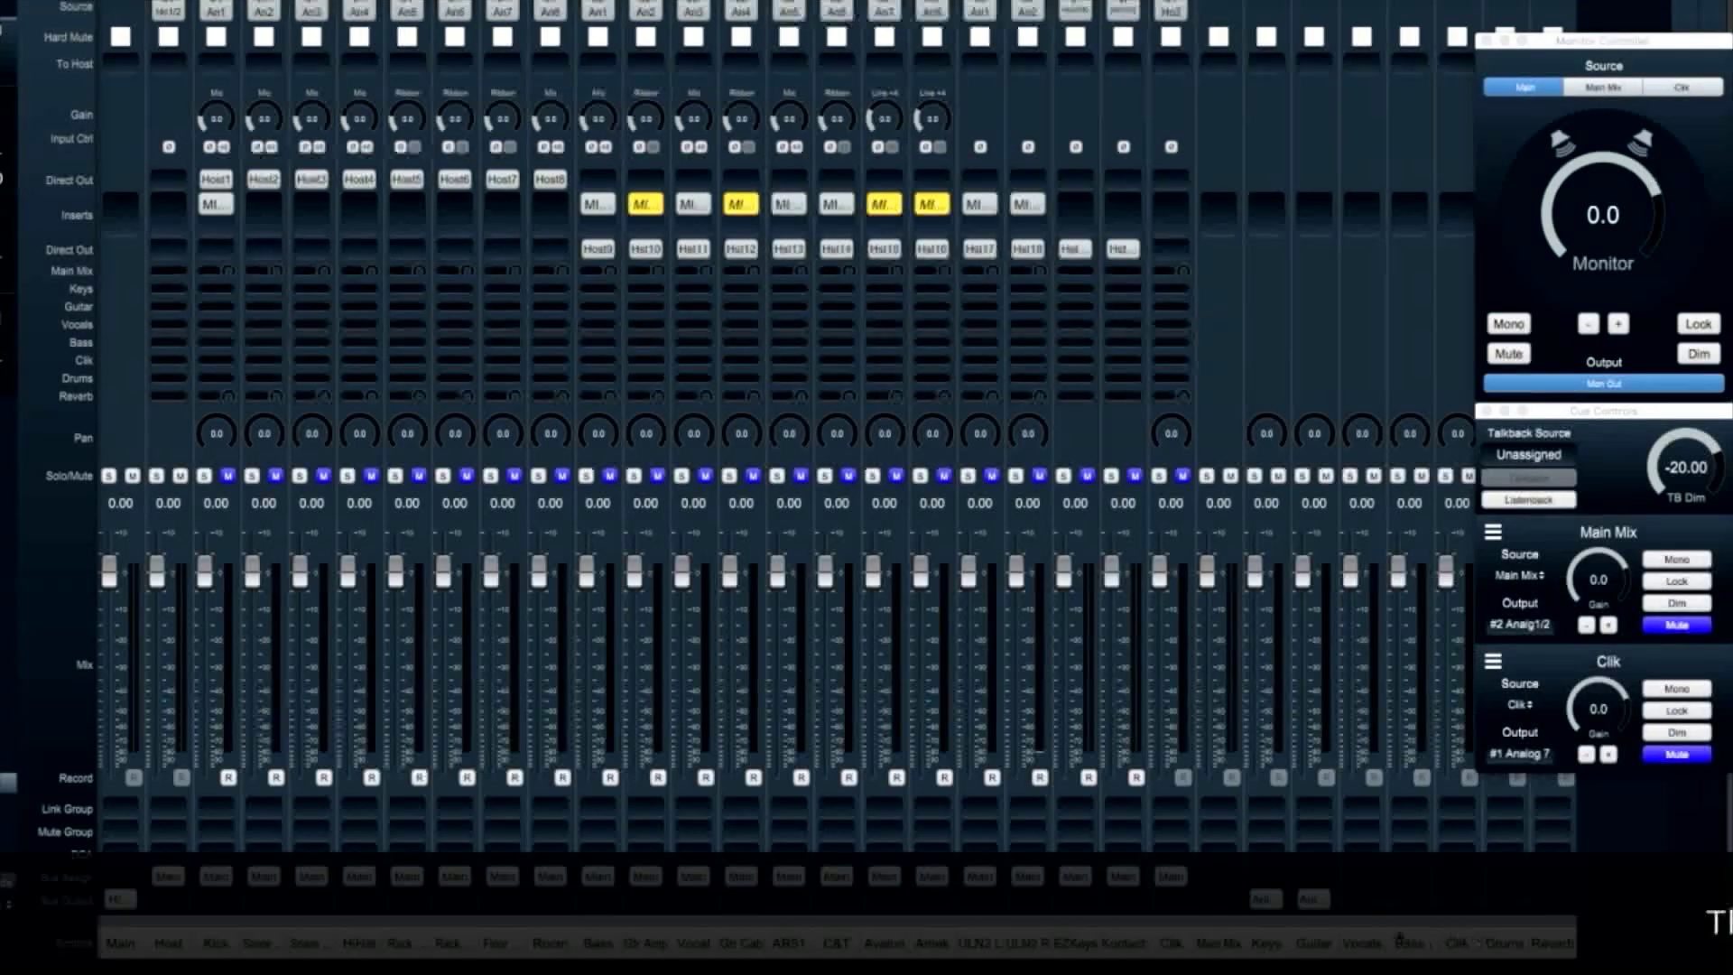
{"action": "left_click", "coordinate": [1359, 902]}
{"action": "left_click", "coordinate": [1558, 773]}
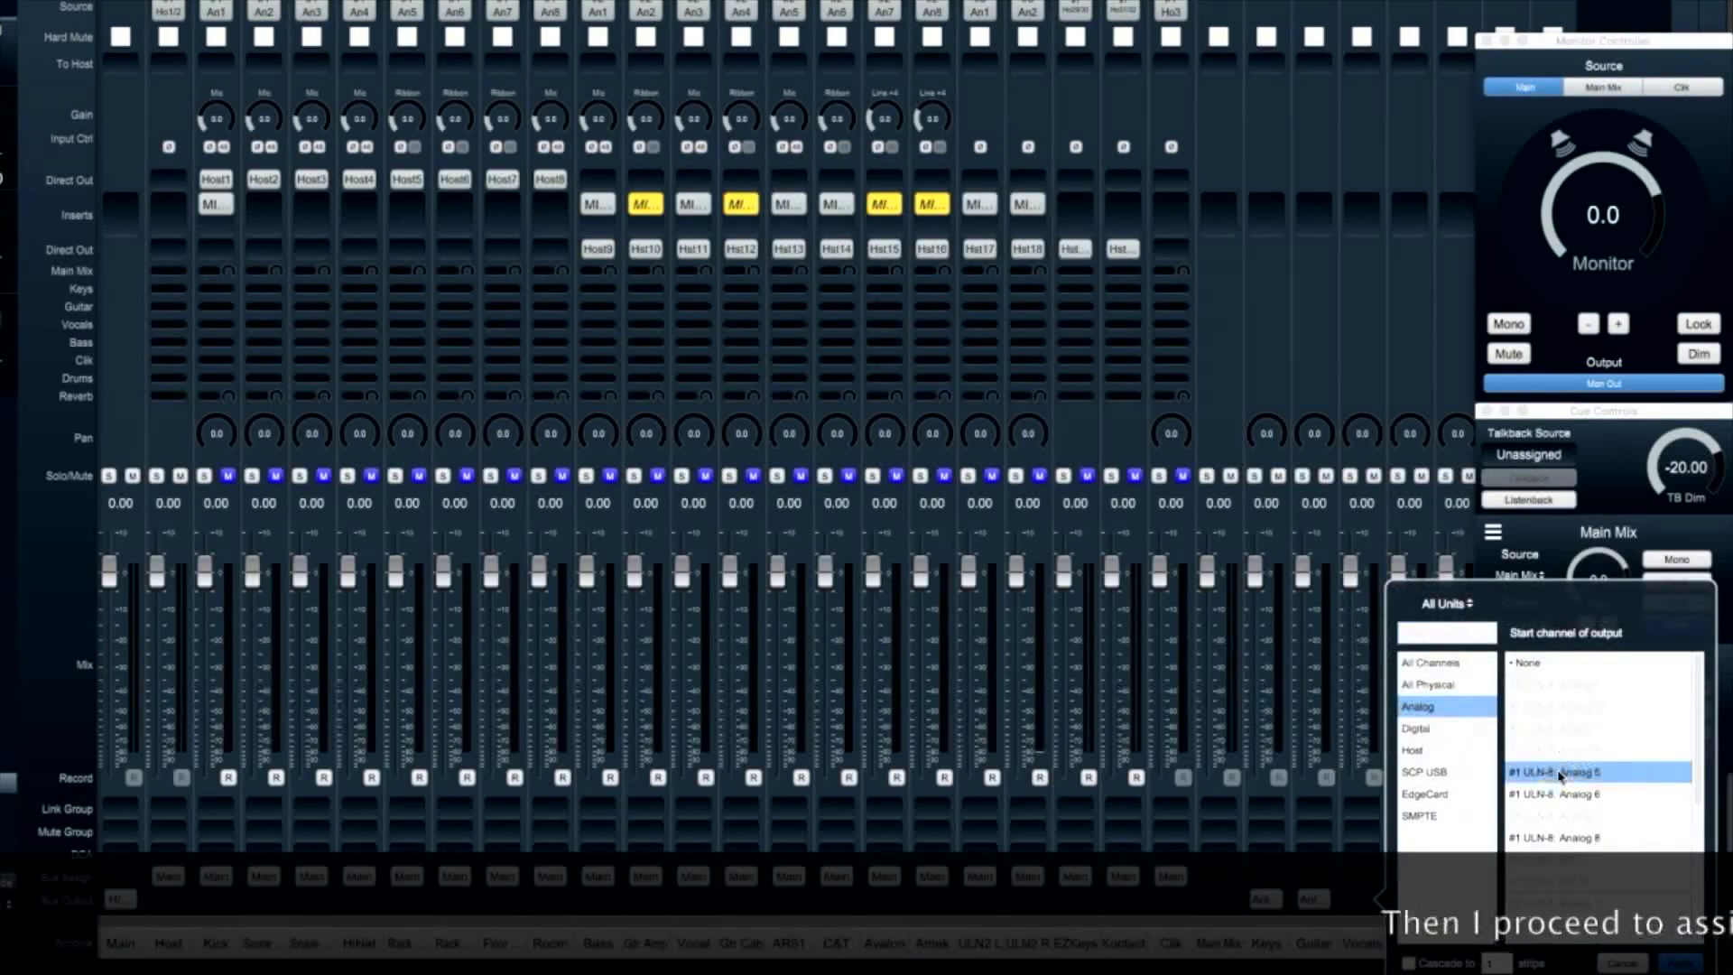
{"action": "left_click", "coordinate": [1675, 963]}
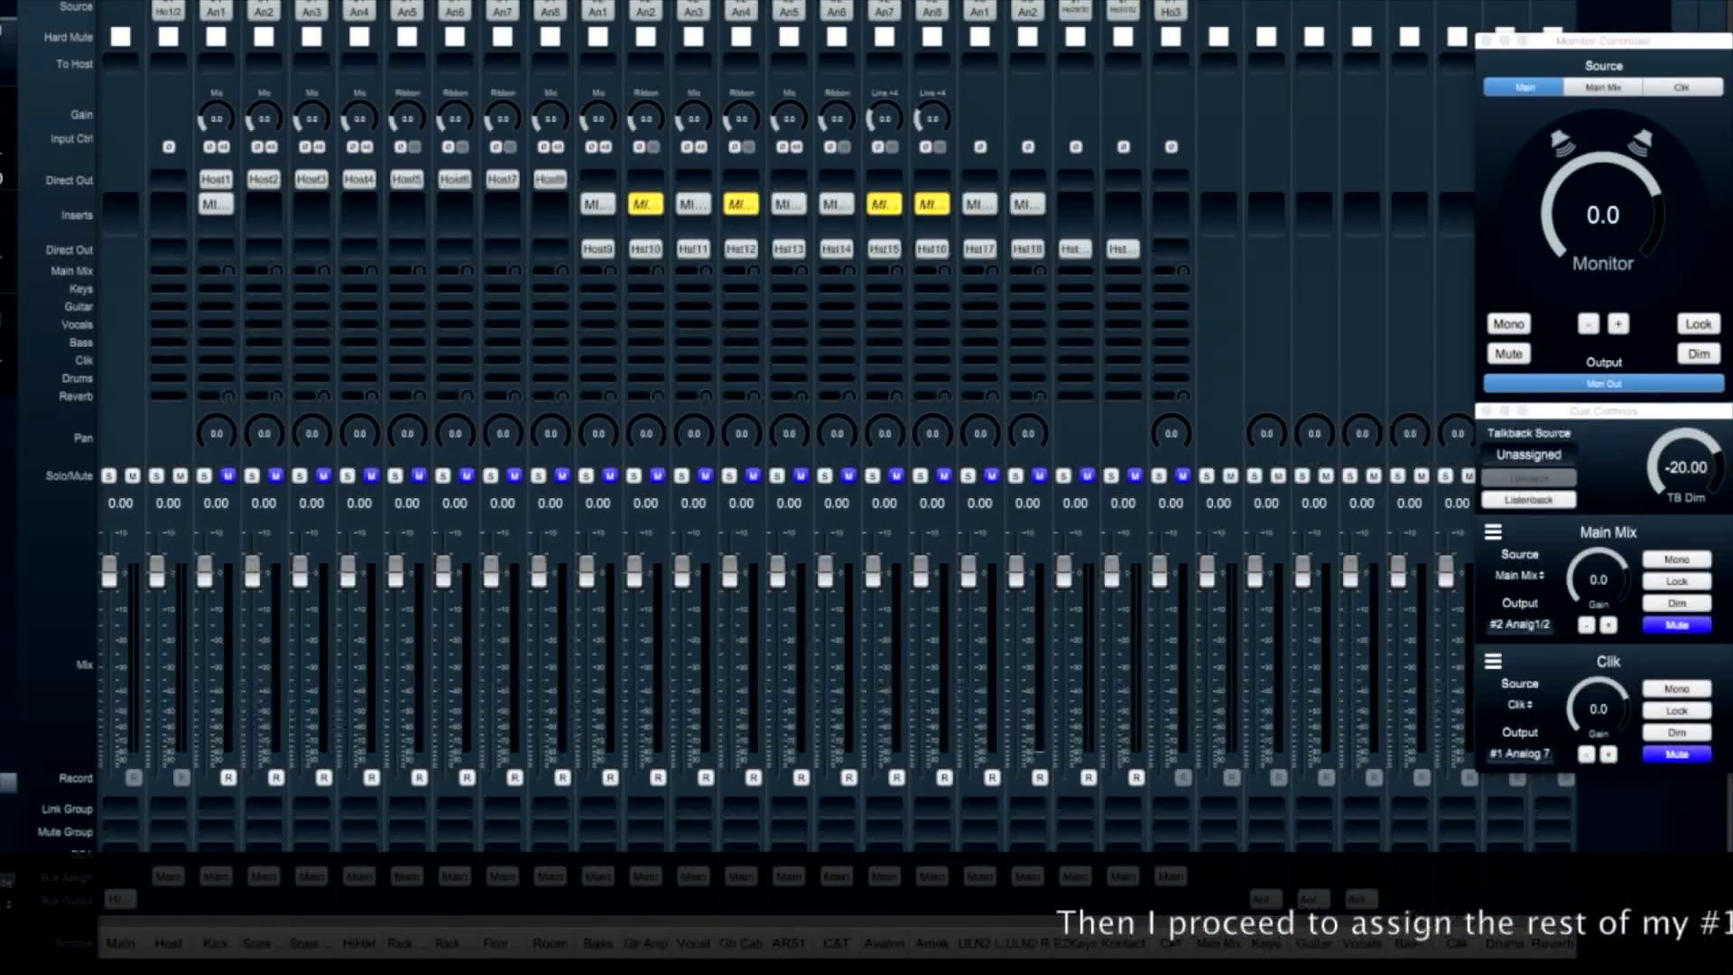
Route the next two headphone buses to #1 ULN-8 Analog 6 and 8, then select the new In 22 strip.
{"action": "left_click", "coordinate": [1438, 902]}
{"action": "left_click", "coordinate": [1227, 793]}
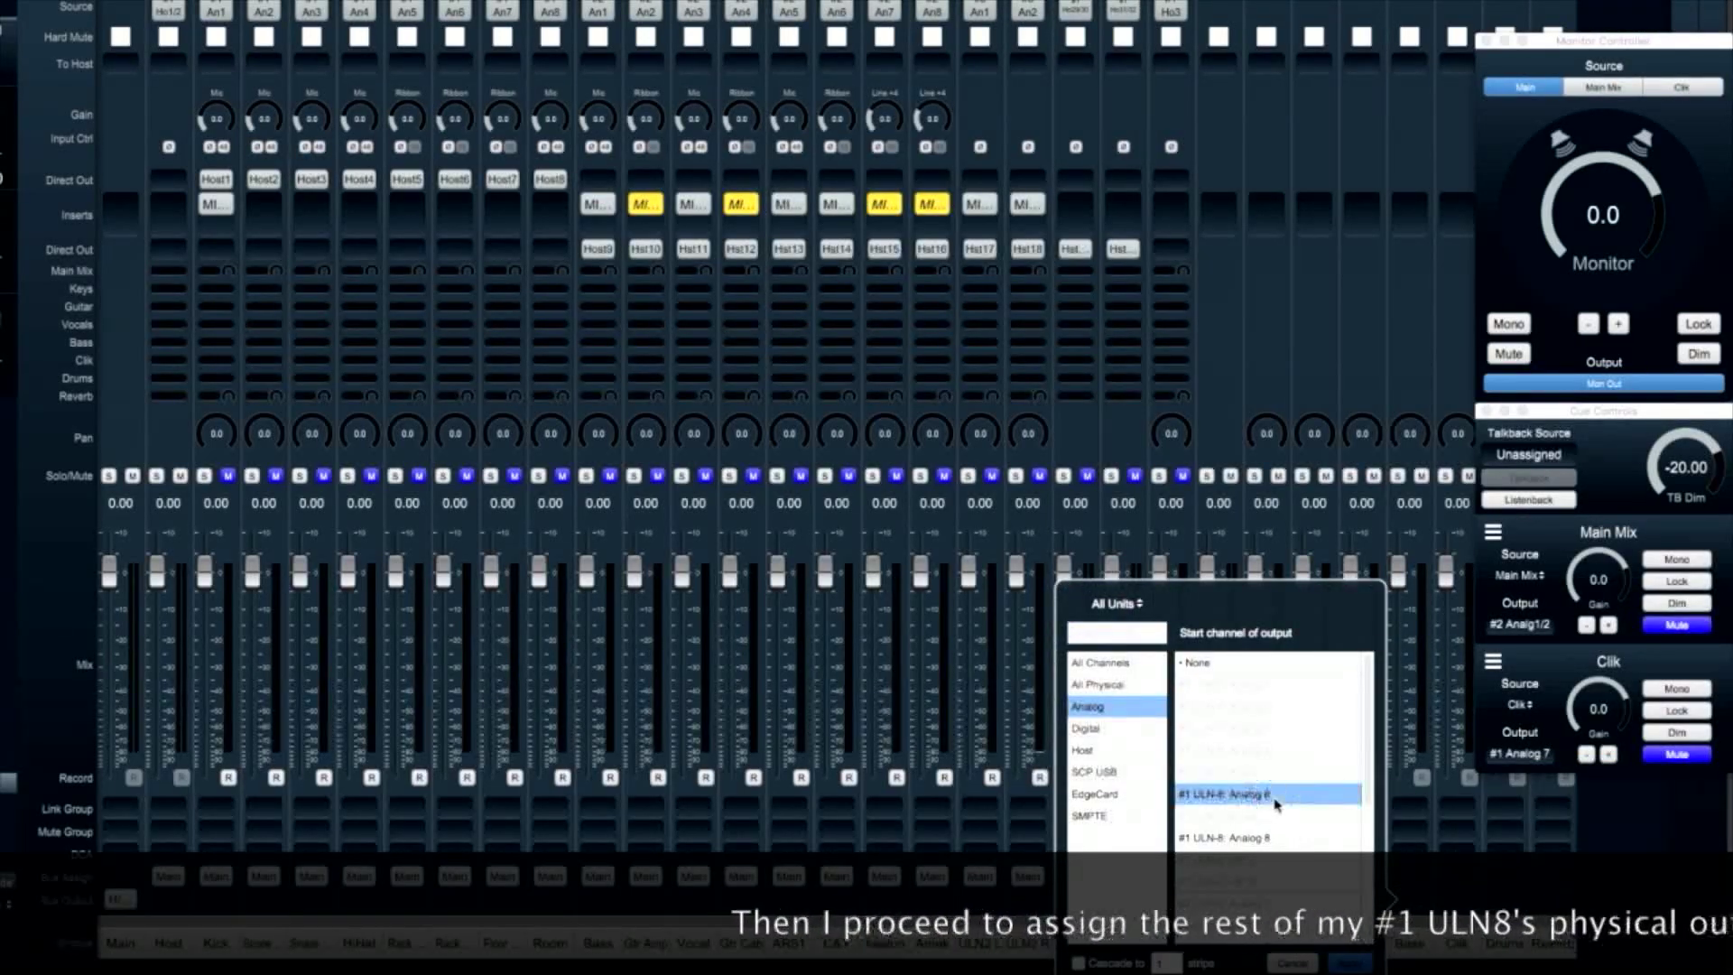
{"action": "left_click", "coordinate": [1350, 963]}
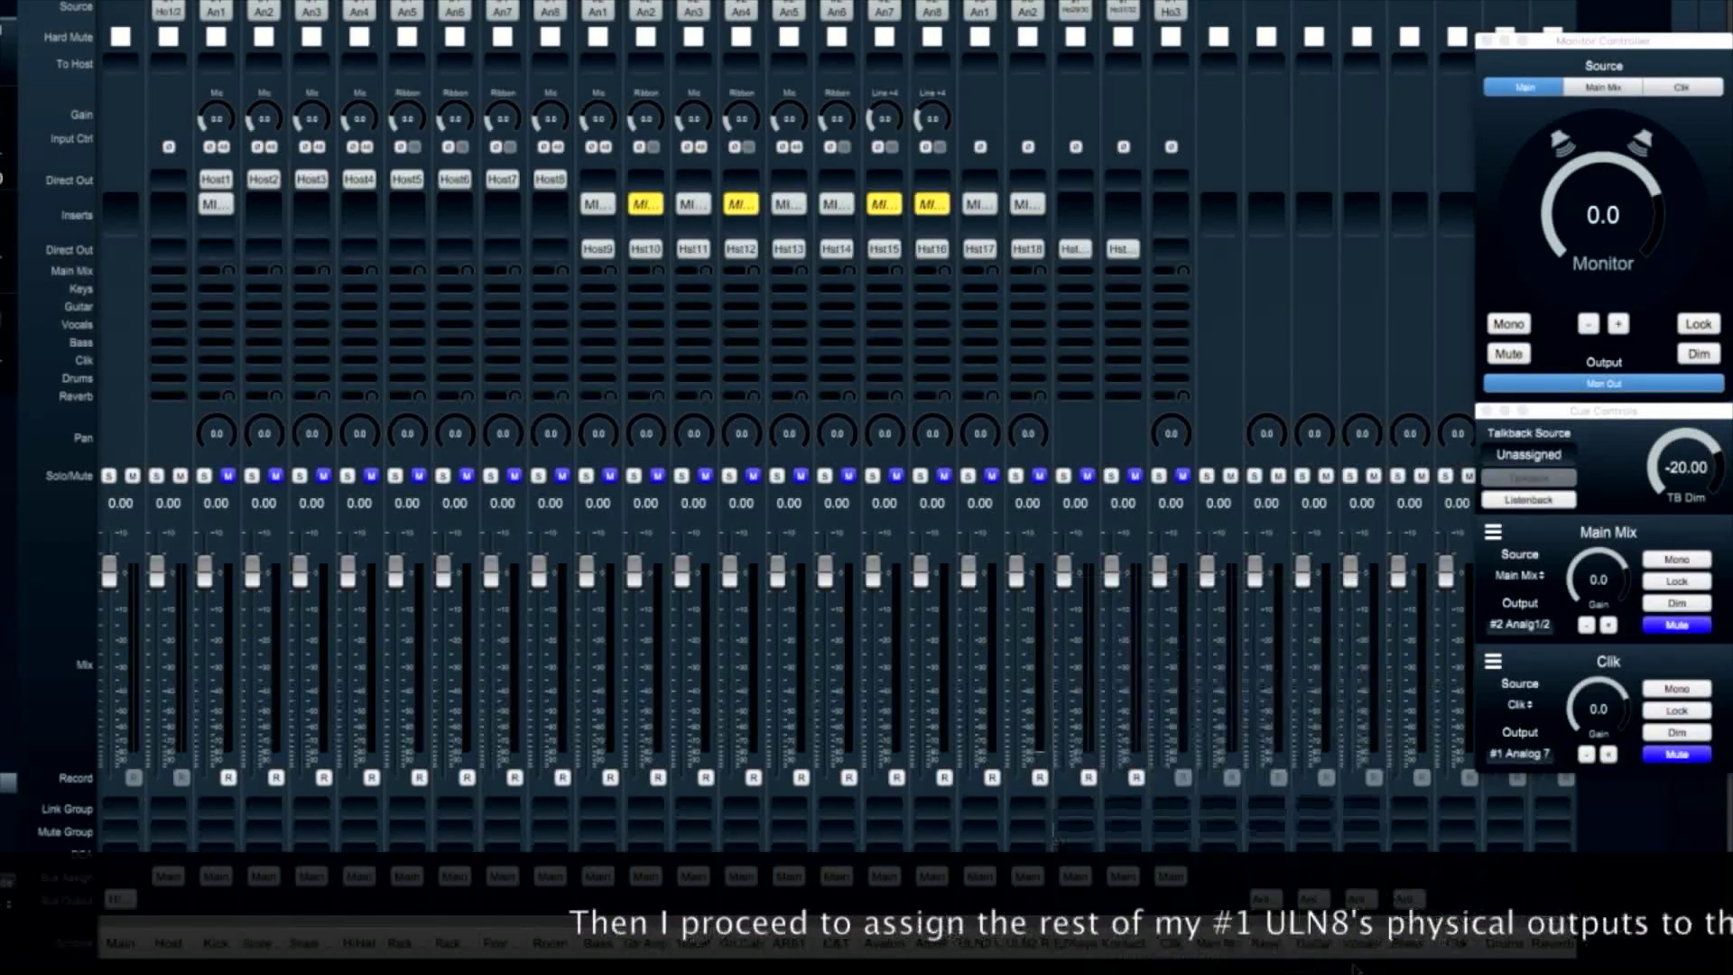
{"action": "left_click", "coordinate": [1503, 900]}
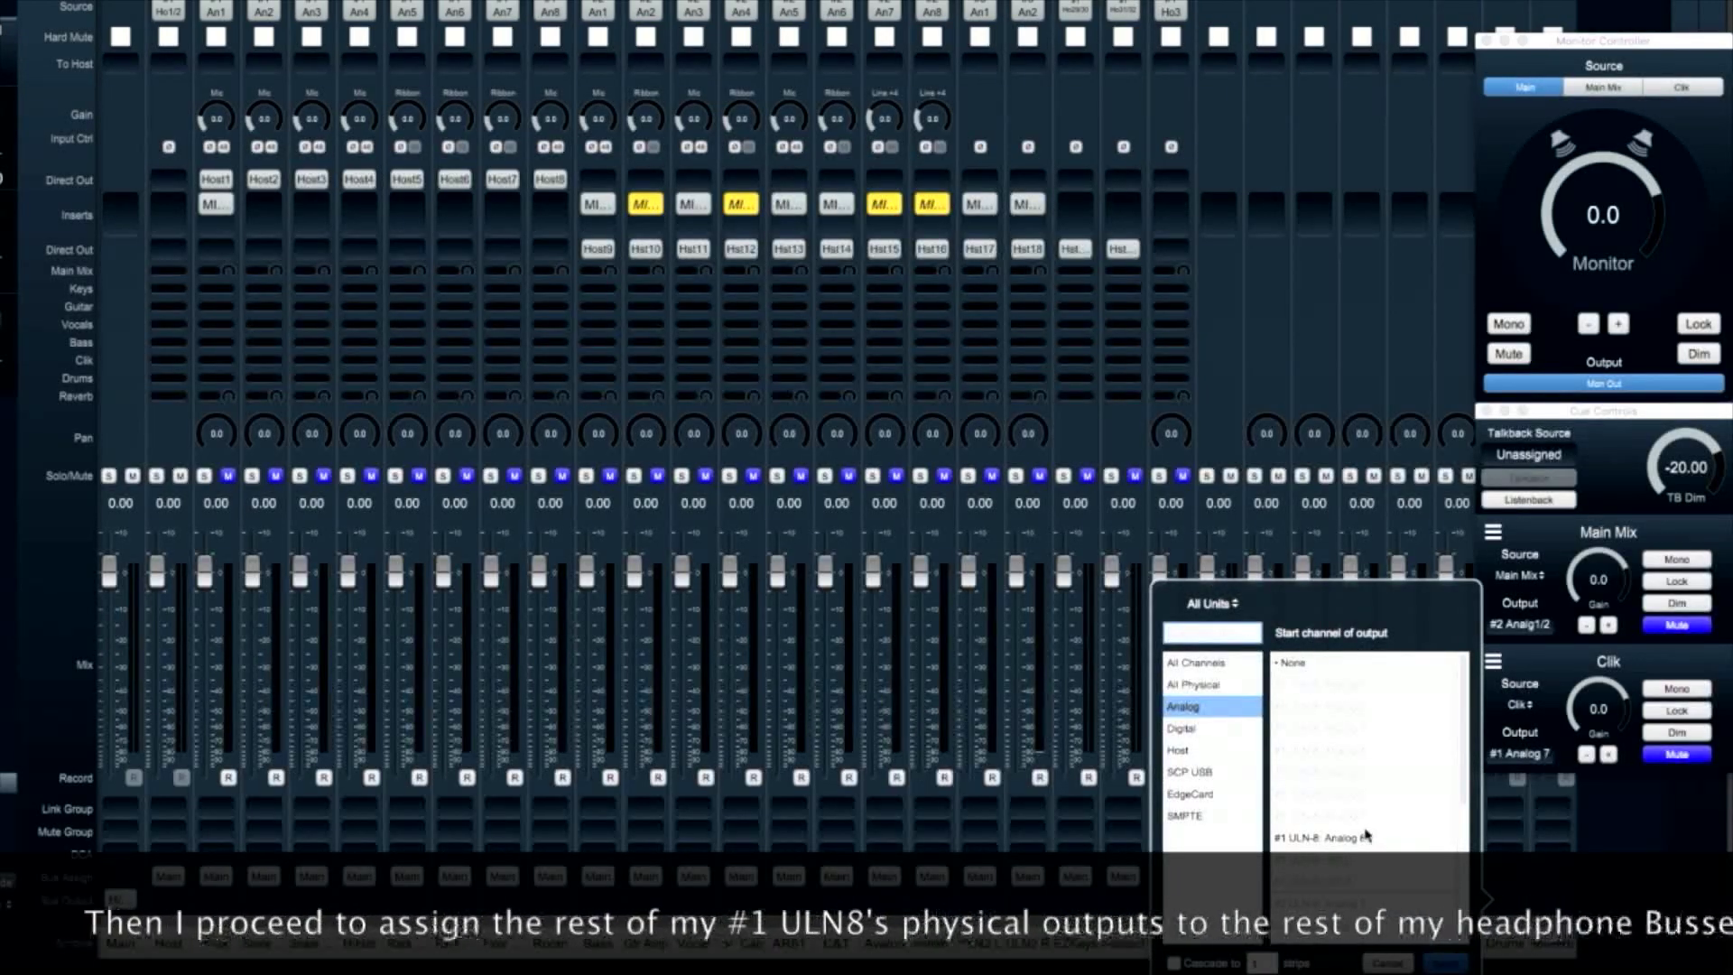
{"action": "left_click", "coordinate": [1319, 837]}
{"action": "left_click", "coordinate": [1451, 963]}
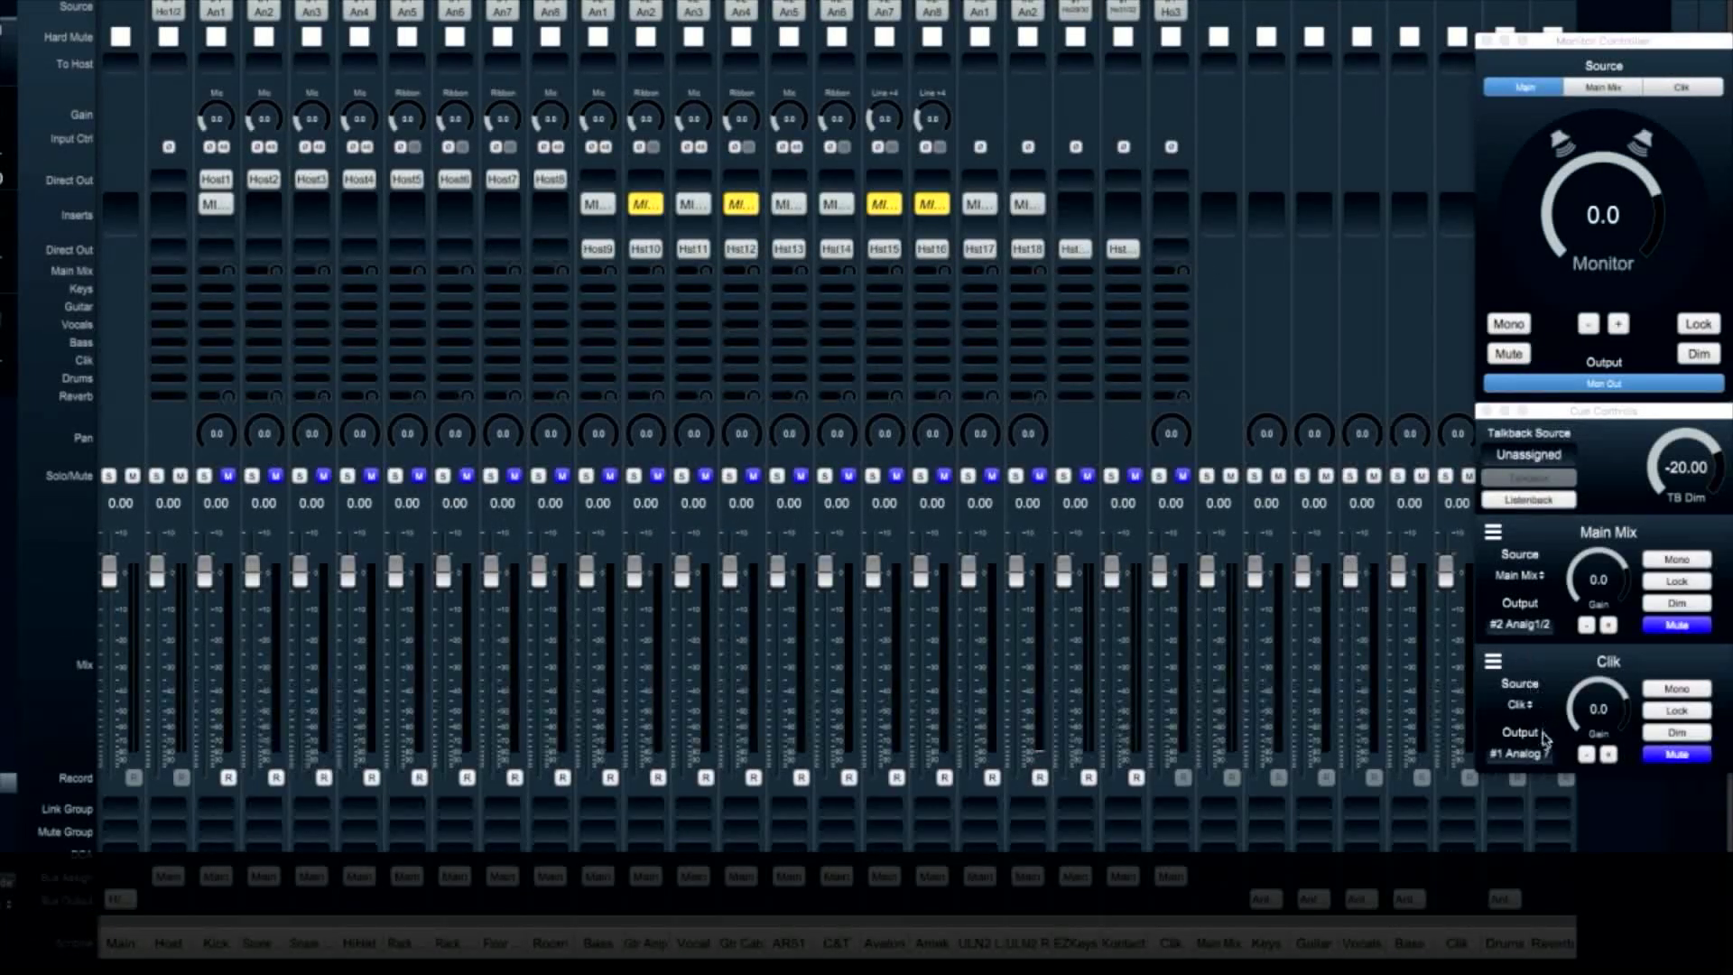
{"action": "left_click", "coordinate": [1177, 944]}
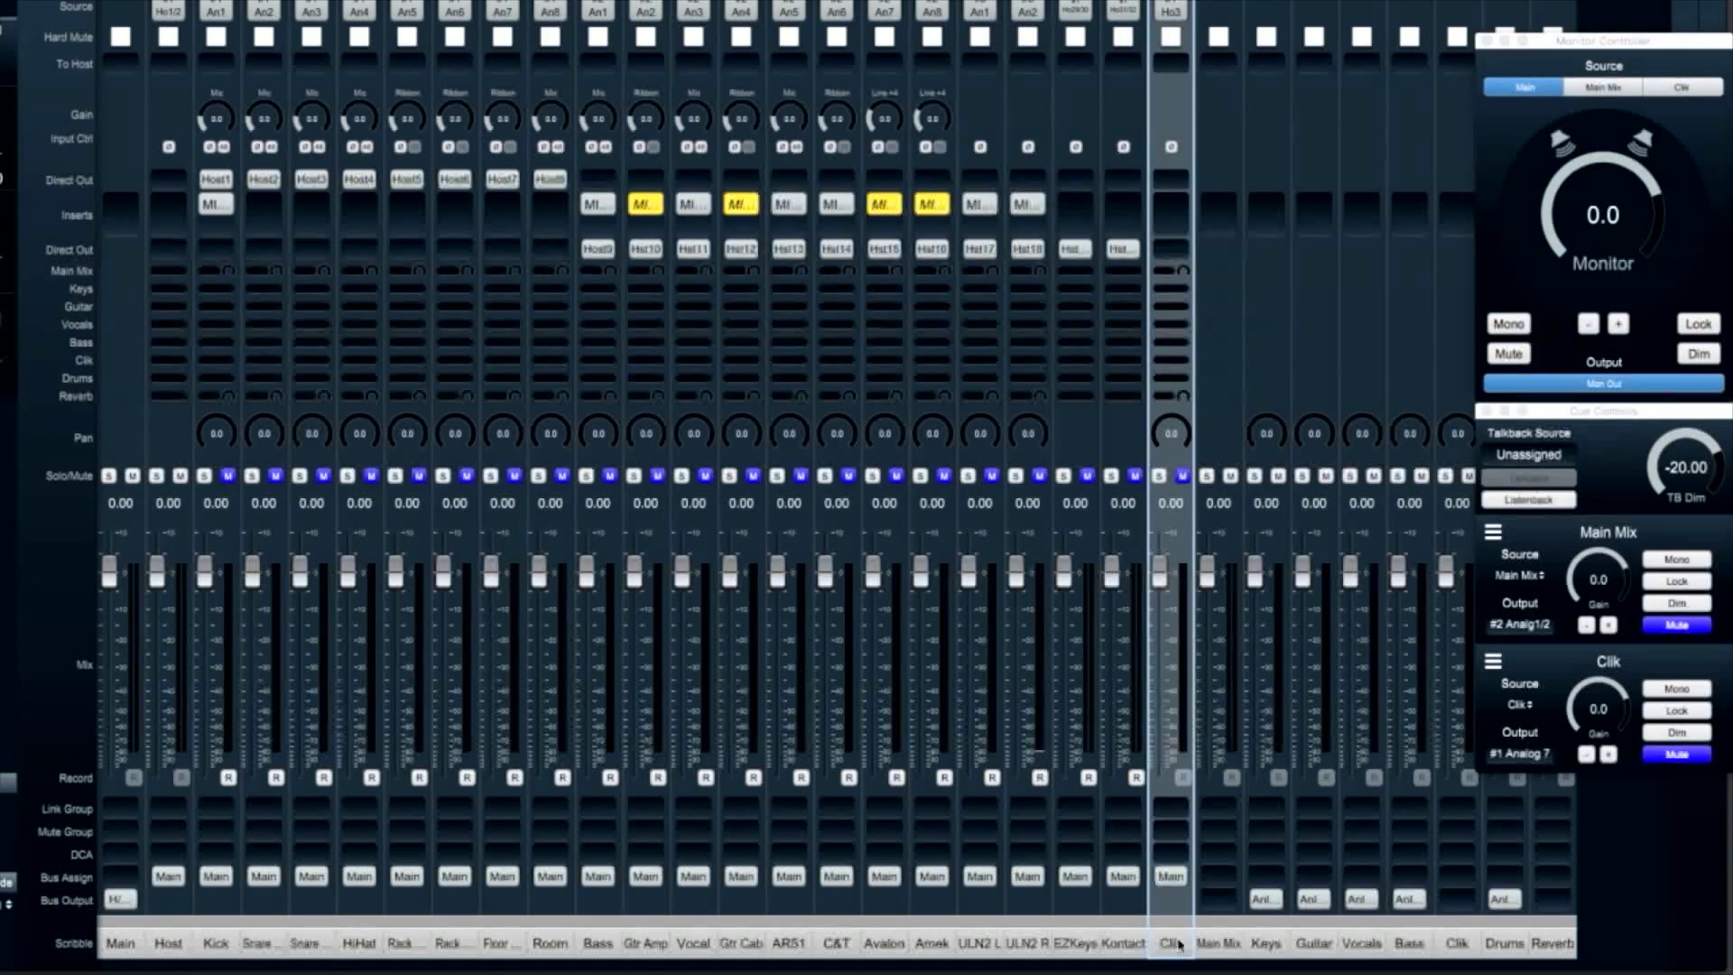
{"action": "left_click", "coordinate": [1229, 944]}
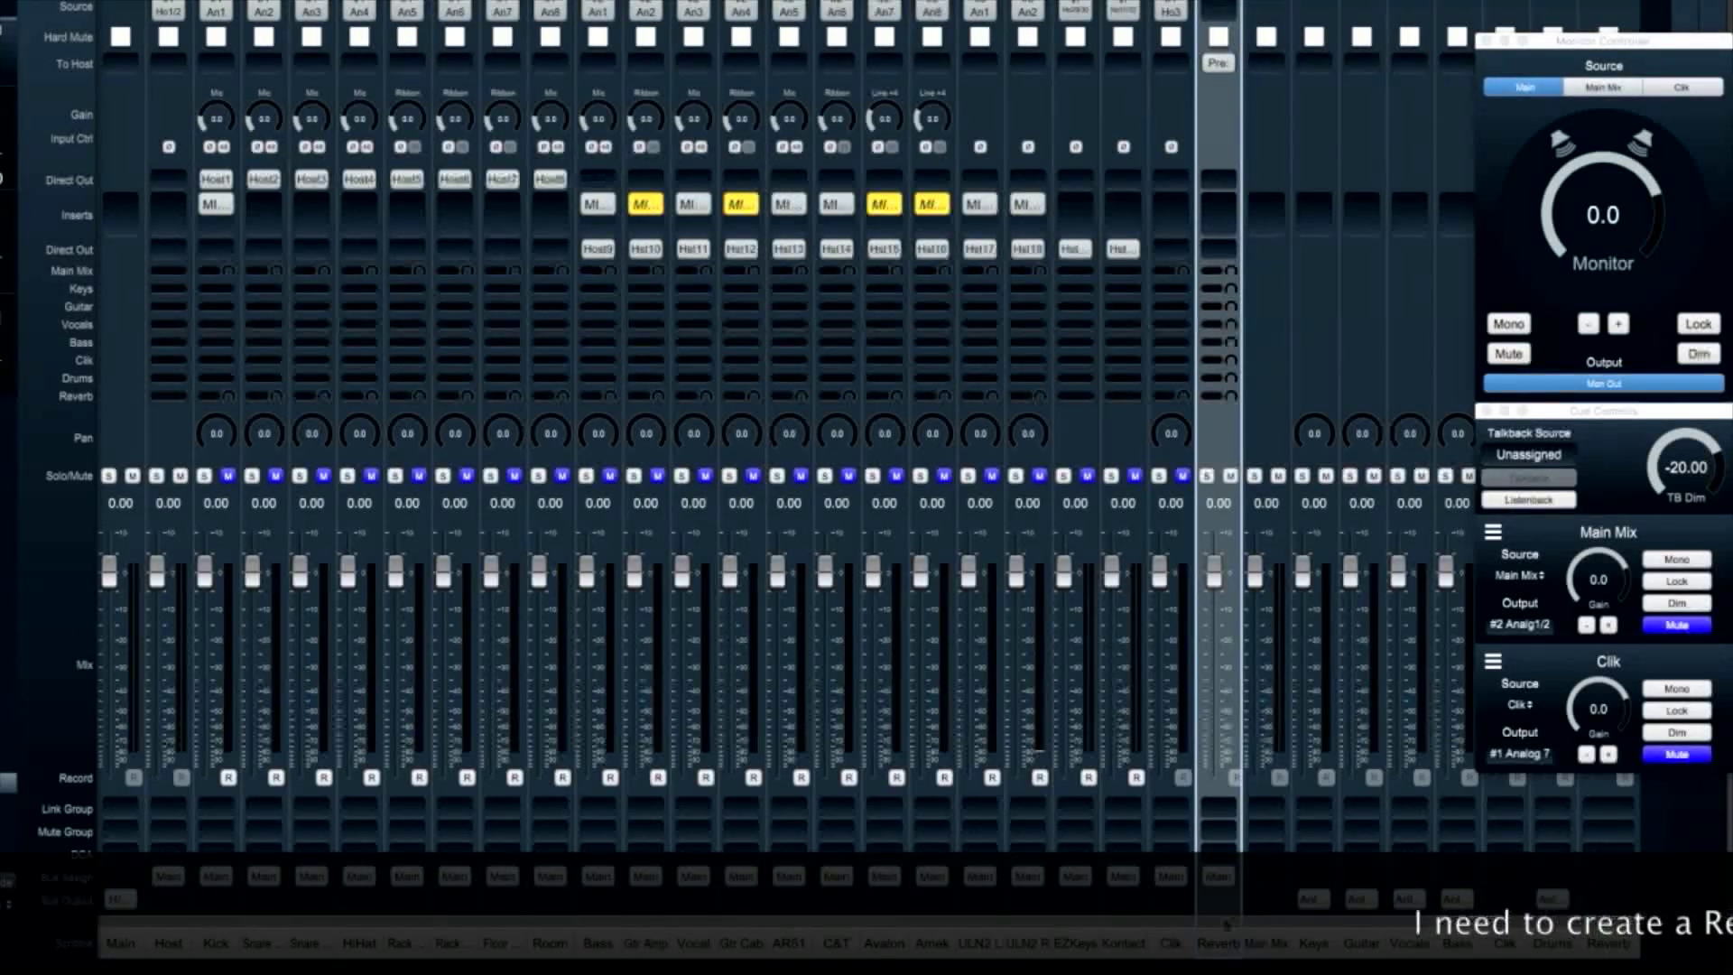
Set the new strip's Pre to None and feed it from the Reverb bus in stereo.
{"action": "left_click", "coordinate": [1209, 65]}
{"action": "left_click", "coordinate": [1211, 27]}
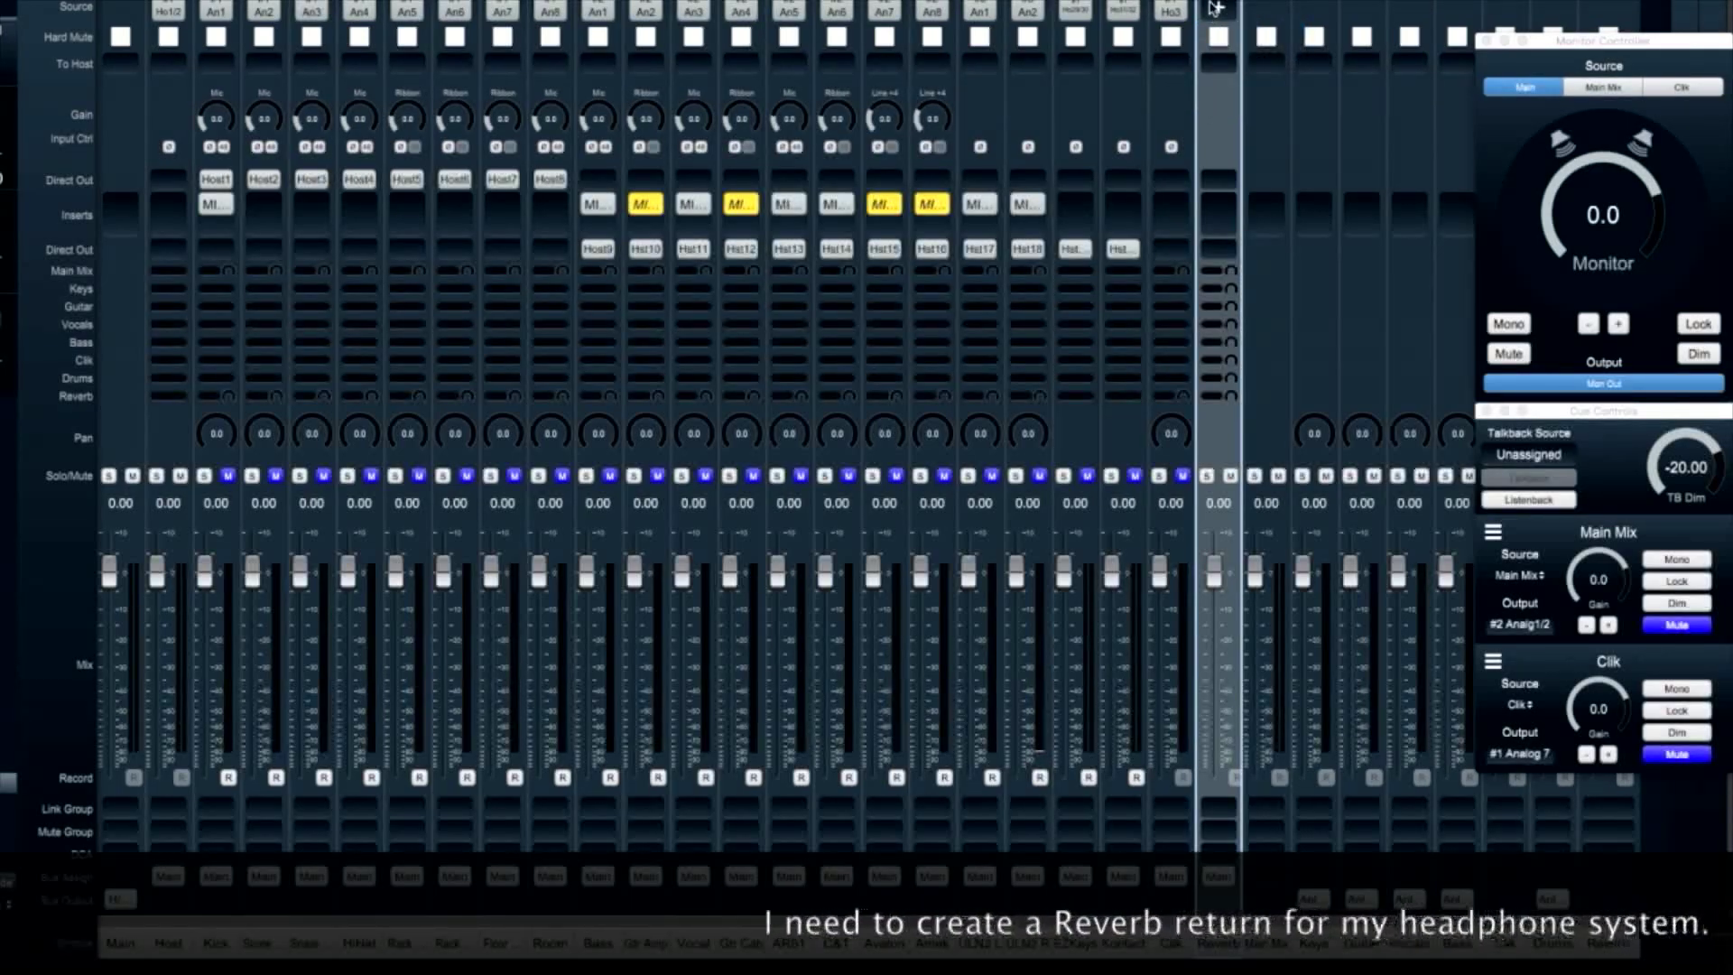
{"action": "left_click", "coordinate": [1217, 9]}
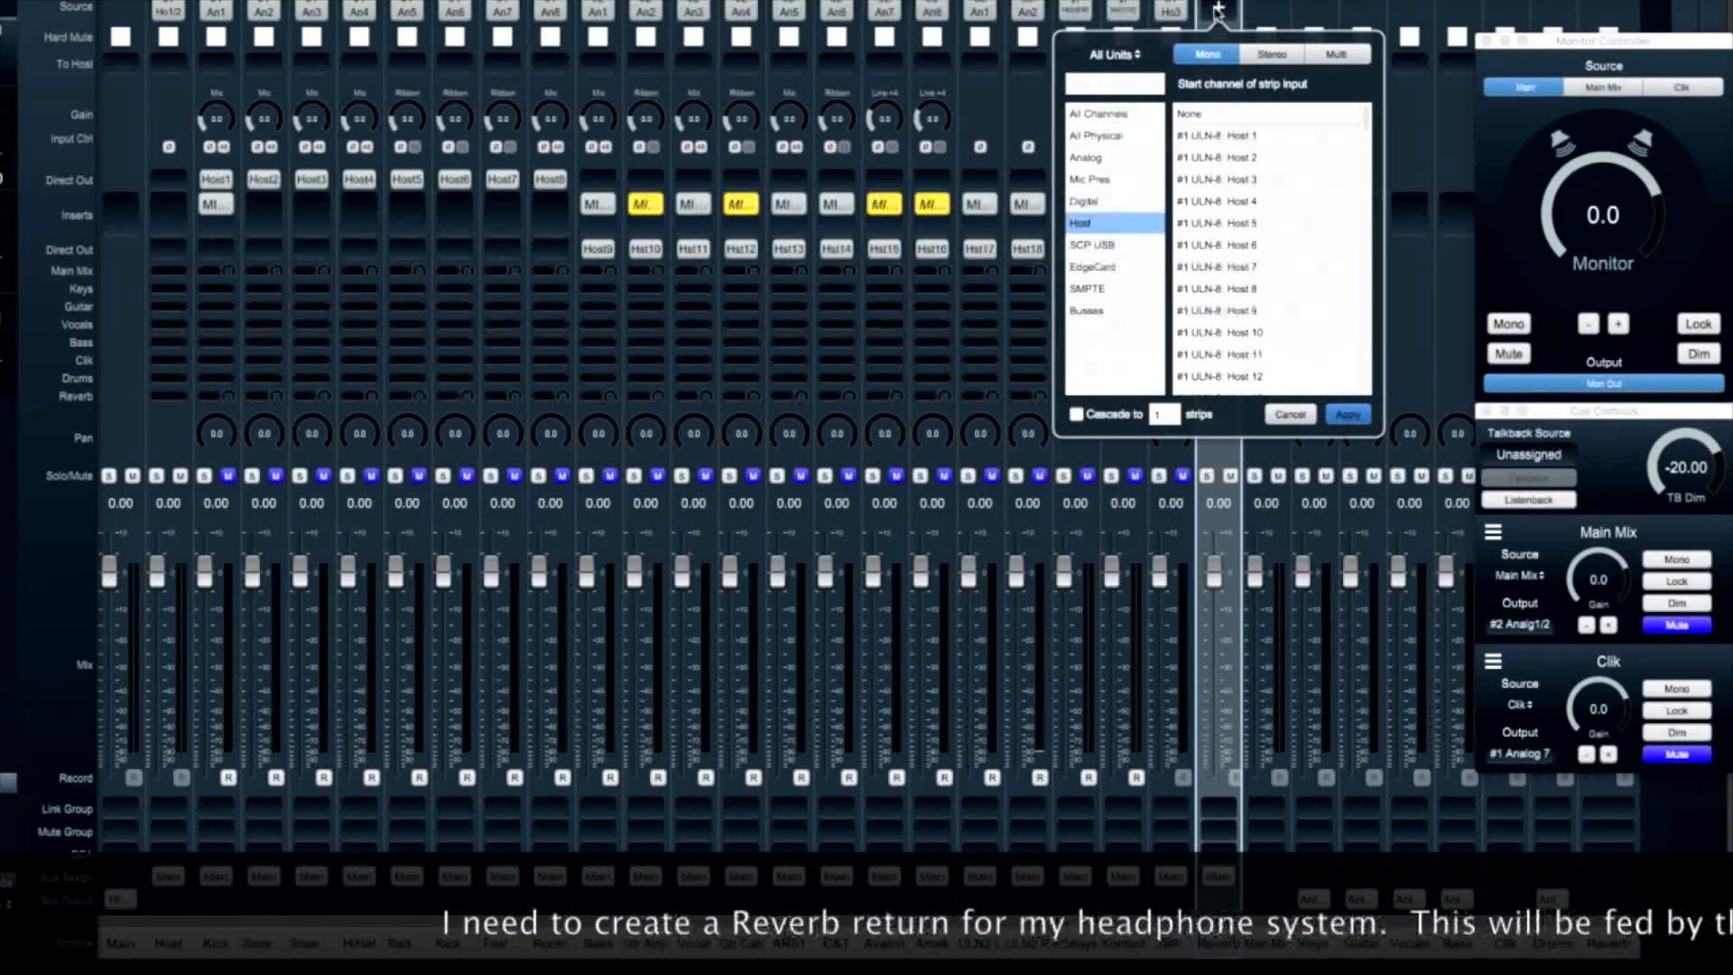
{"action": "left_click", "coordinate": [1103, 310]}
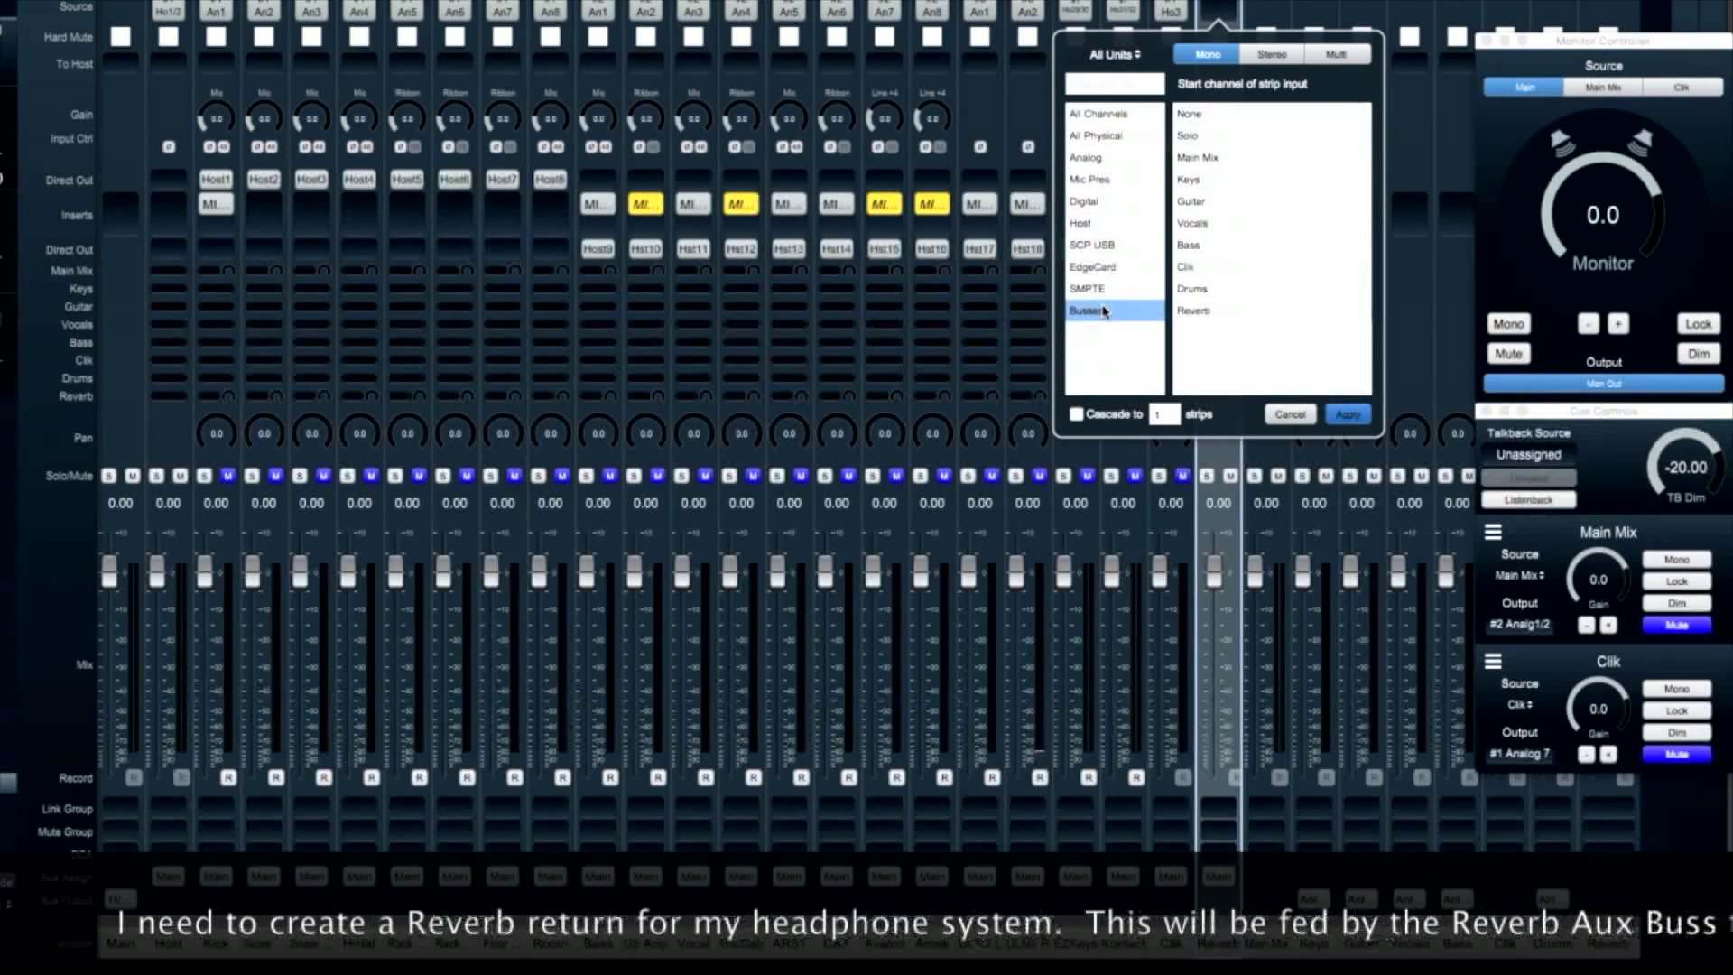
{"action": "left_click", "coordinate": [1221, 310]}
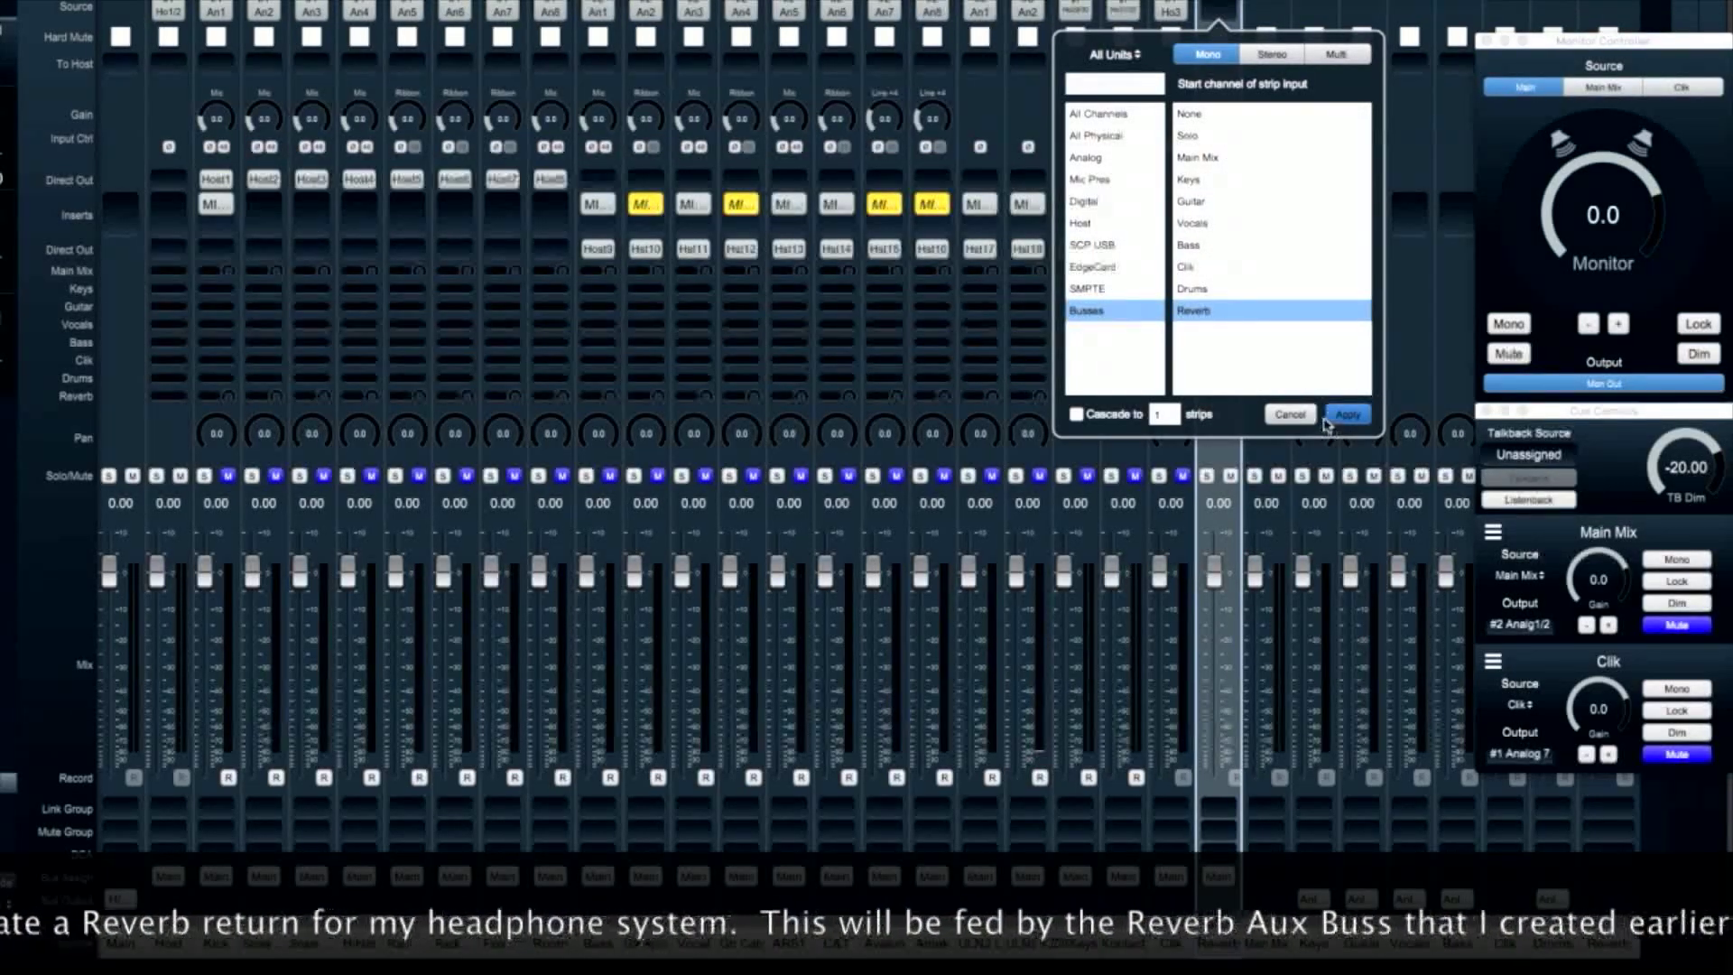
{"action": "left_click", "coordinate": [1272, 54]}
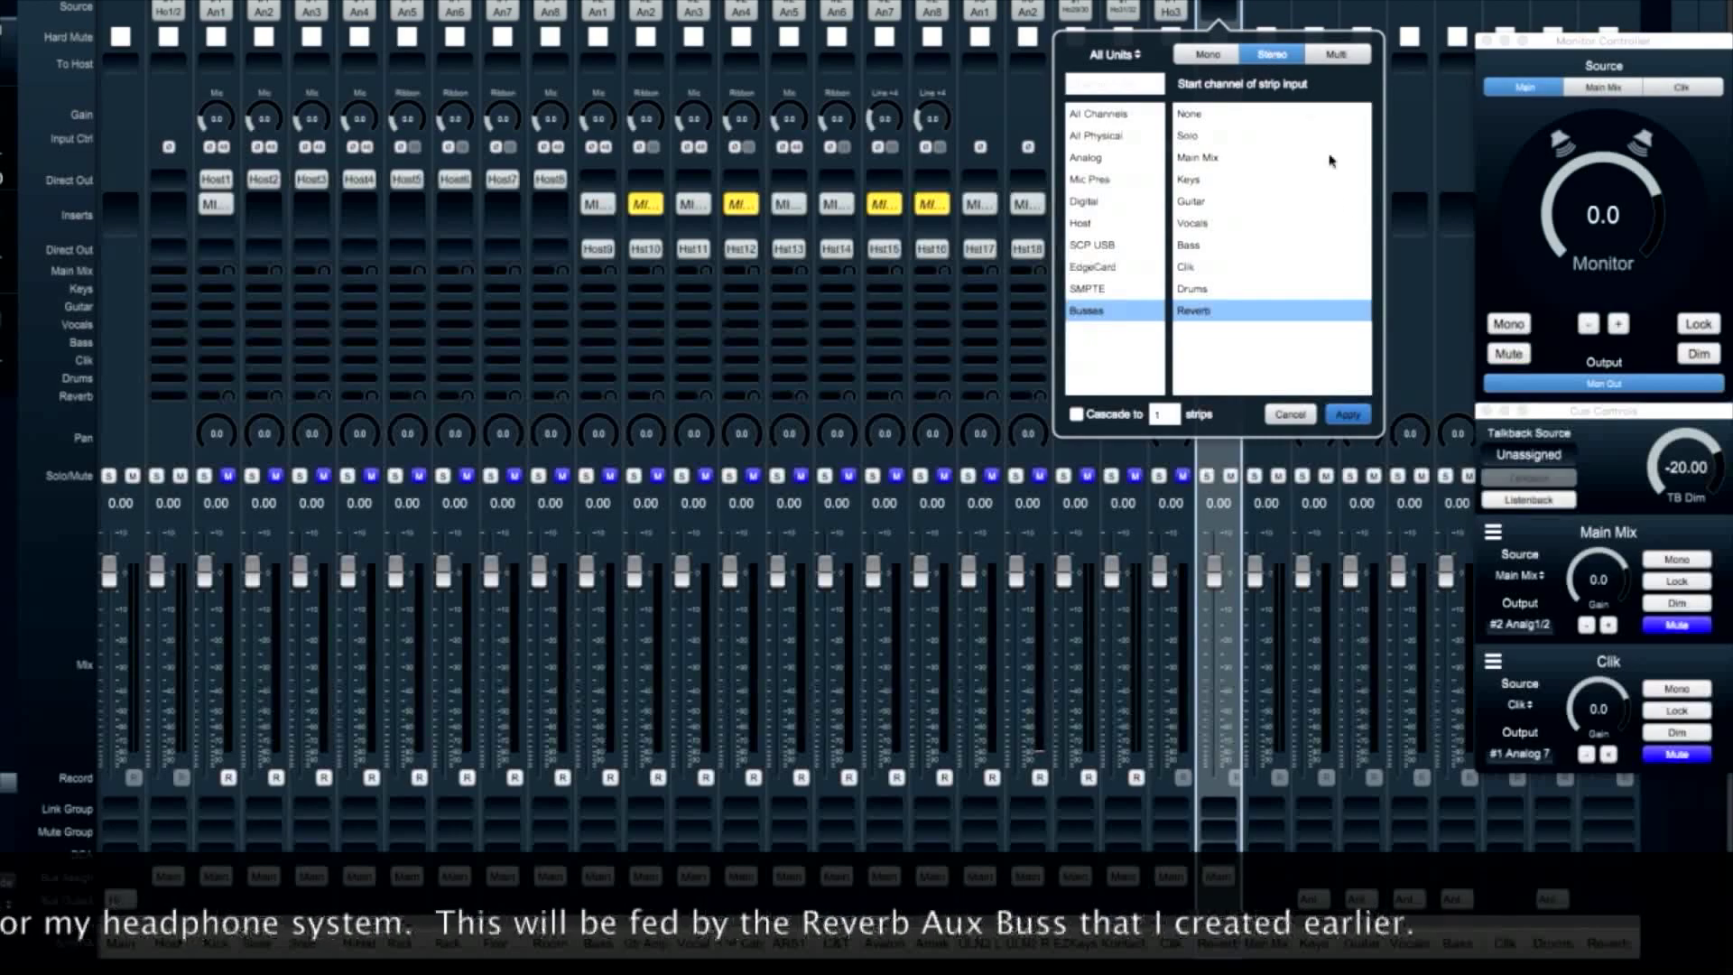
{"action": "left_click", "coordinate": [1348, 414]}
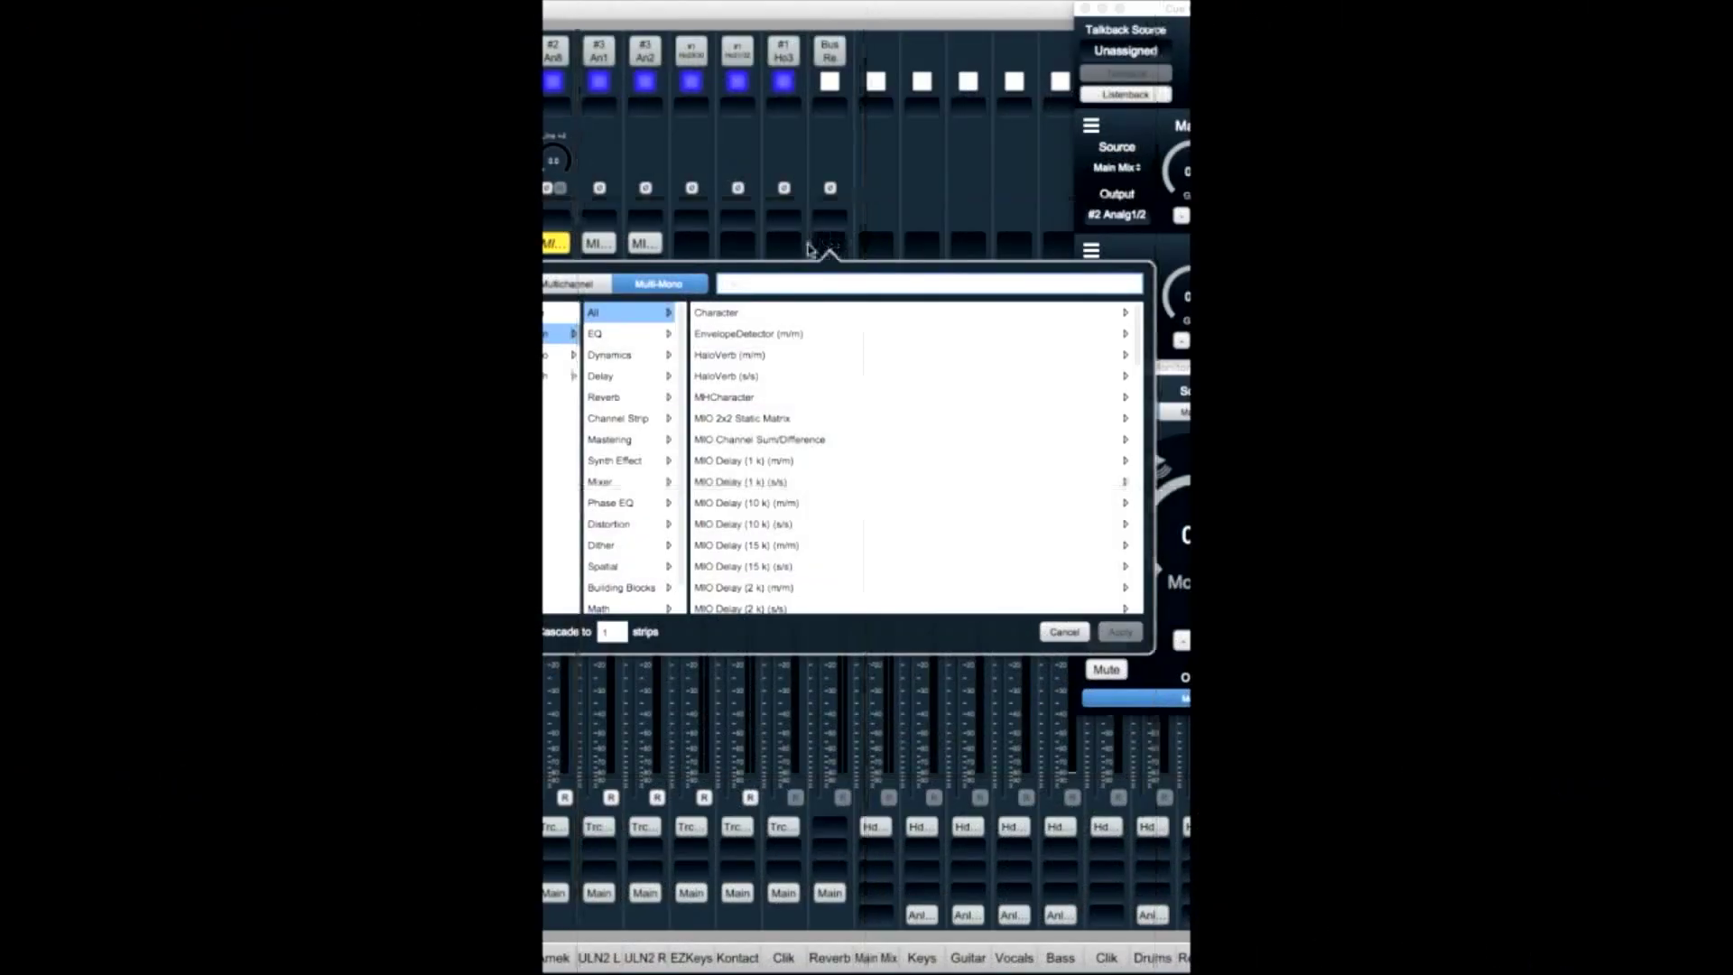
Pick the Reverb category and apply stereo HaloVerb (s/s) to the Reverb strip's first insert.
{"action": "left_click", "coordinate": [620, 396]}
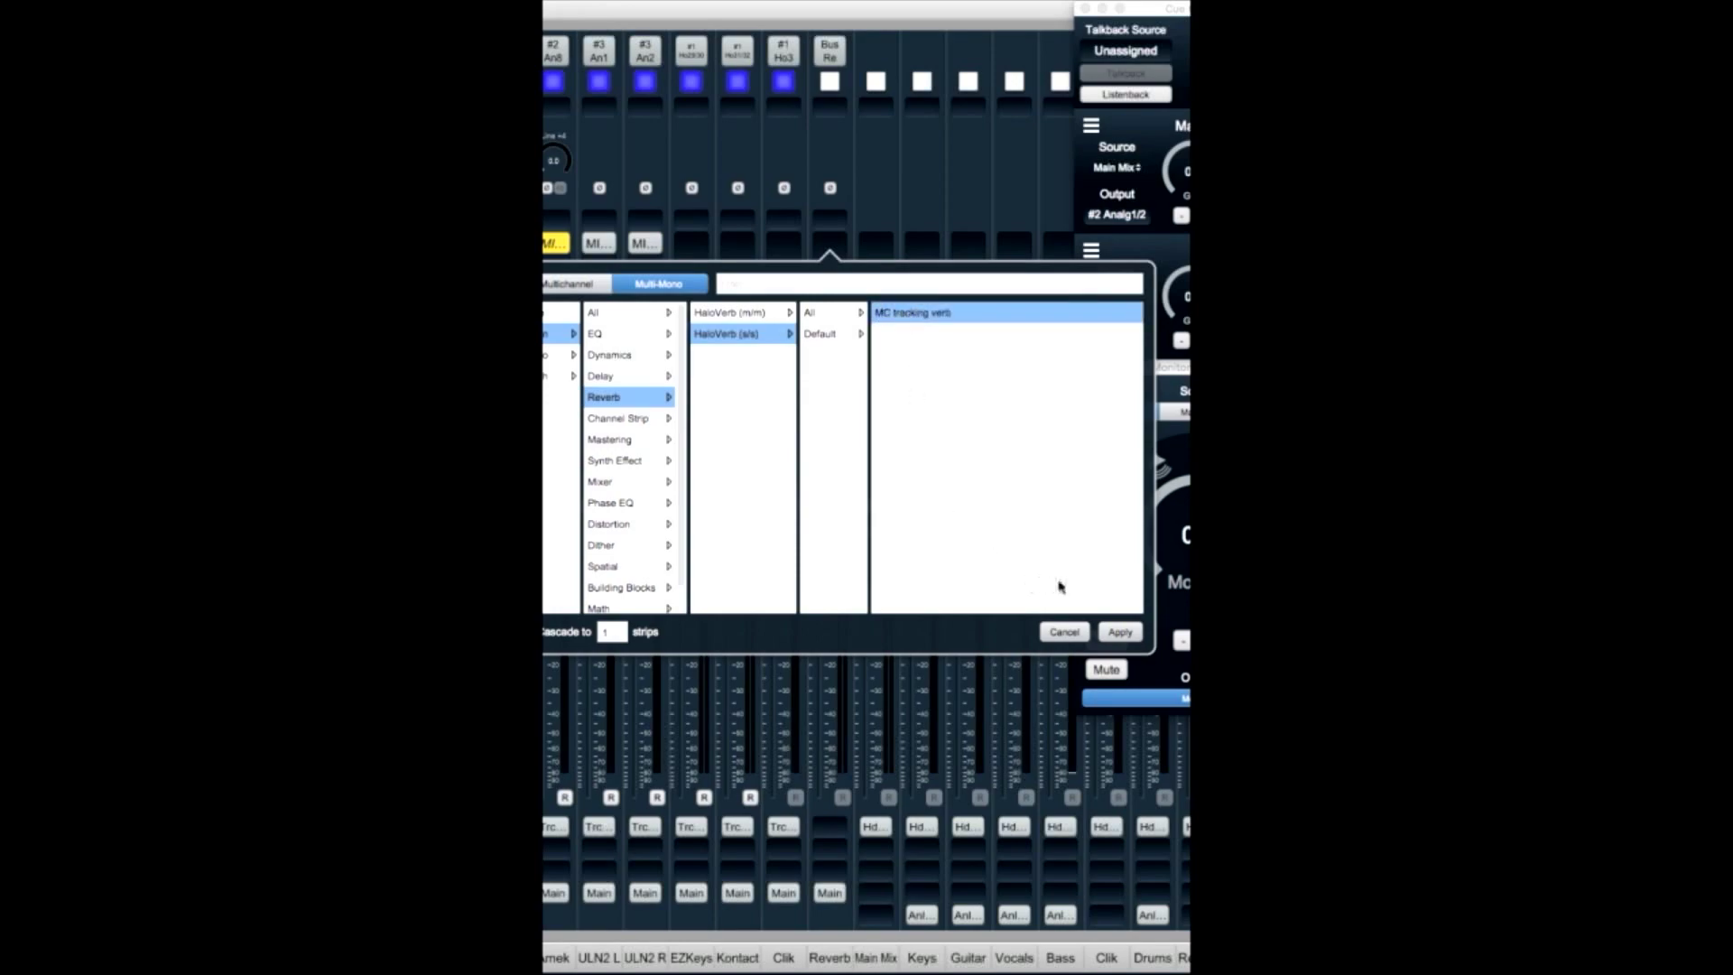
{"action": "left_click", "coordinate": [1119, 632]}
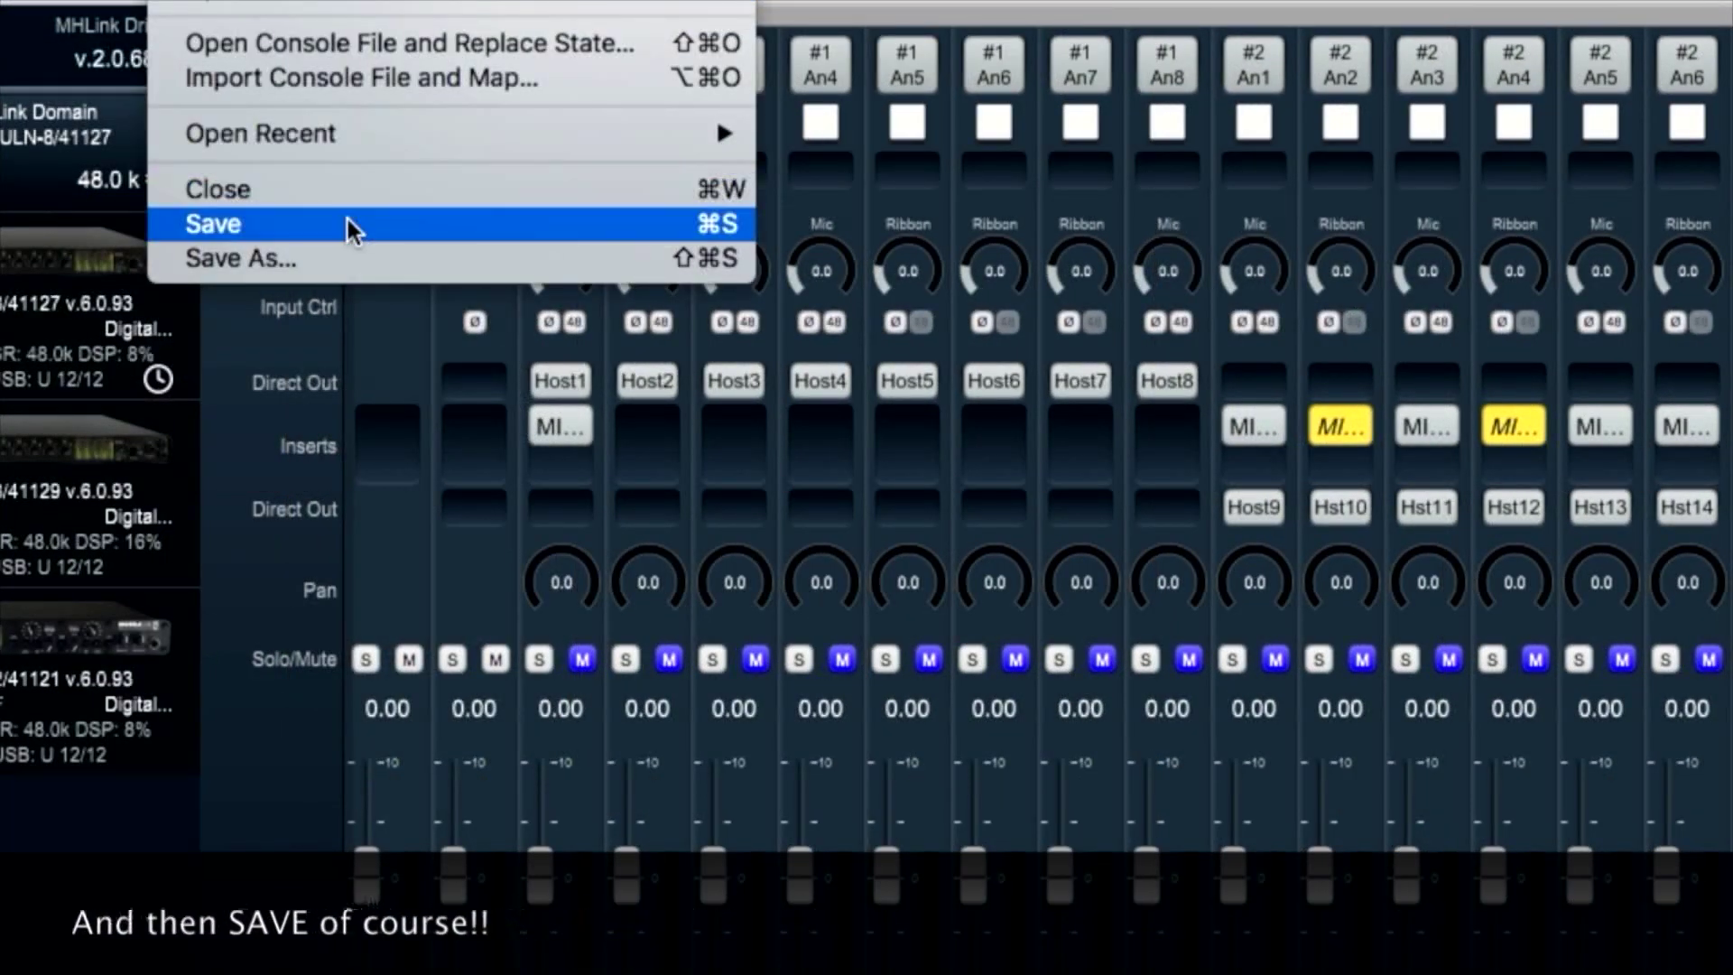
Save the console file with File > Save.
{"action": "left_click", "coordinate": [348, 219]}
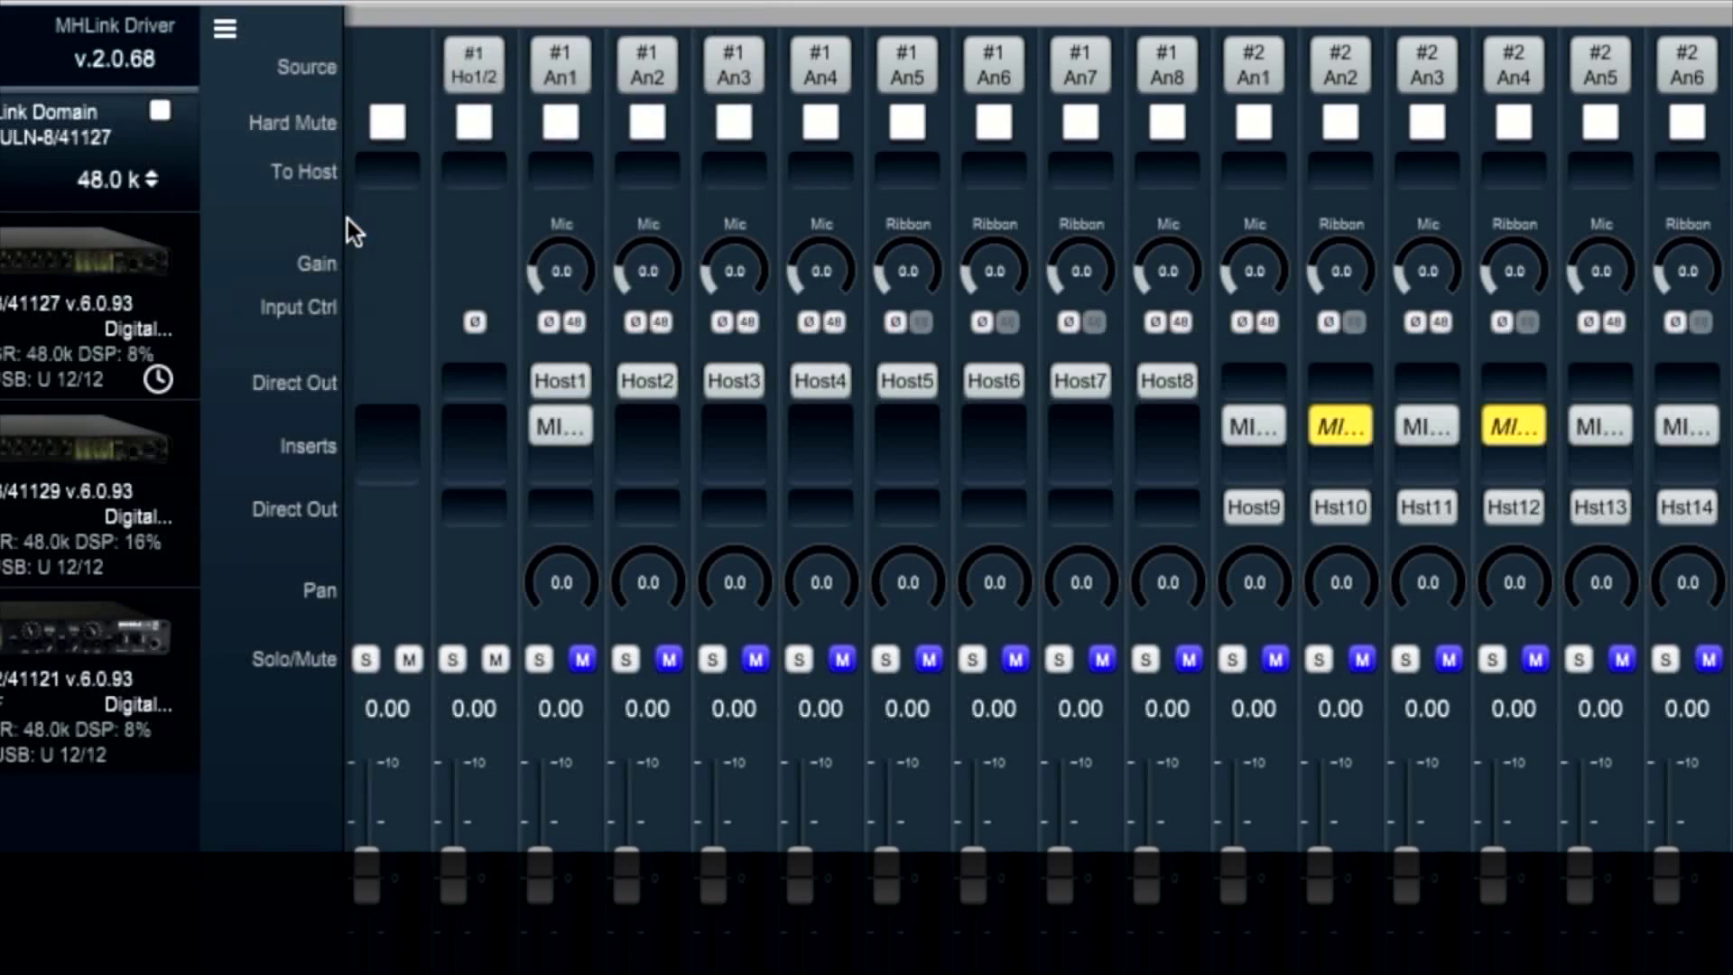